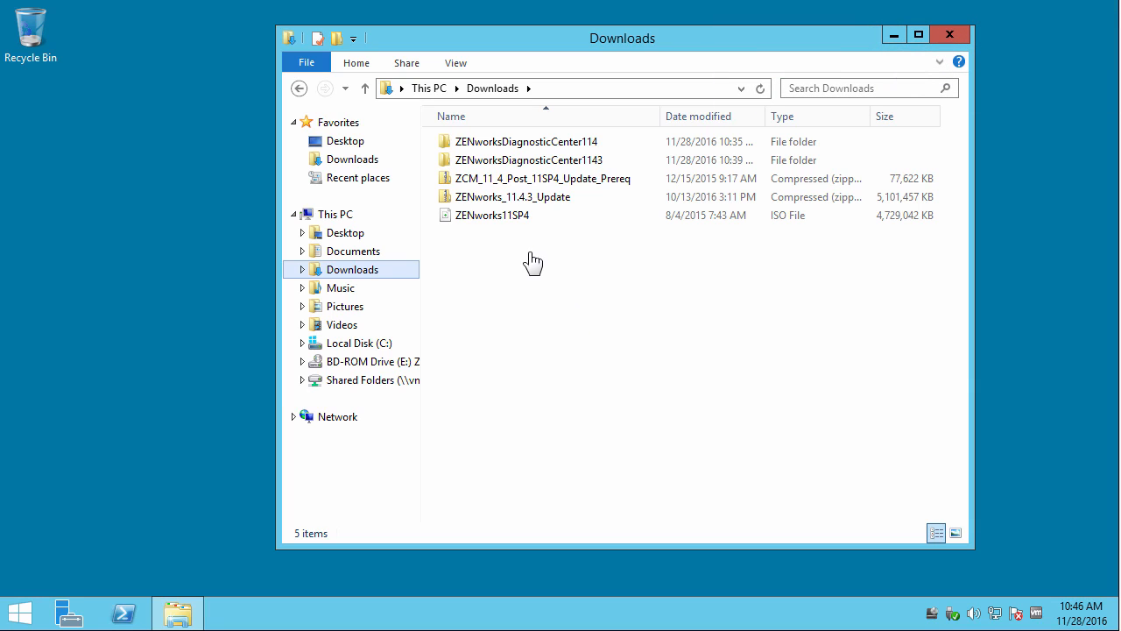
Open BD-ROM Drive (E:) ZENworks11SP4 in File Explorer's navigation pane.
left_click(355, 363)
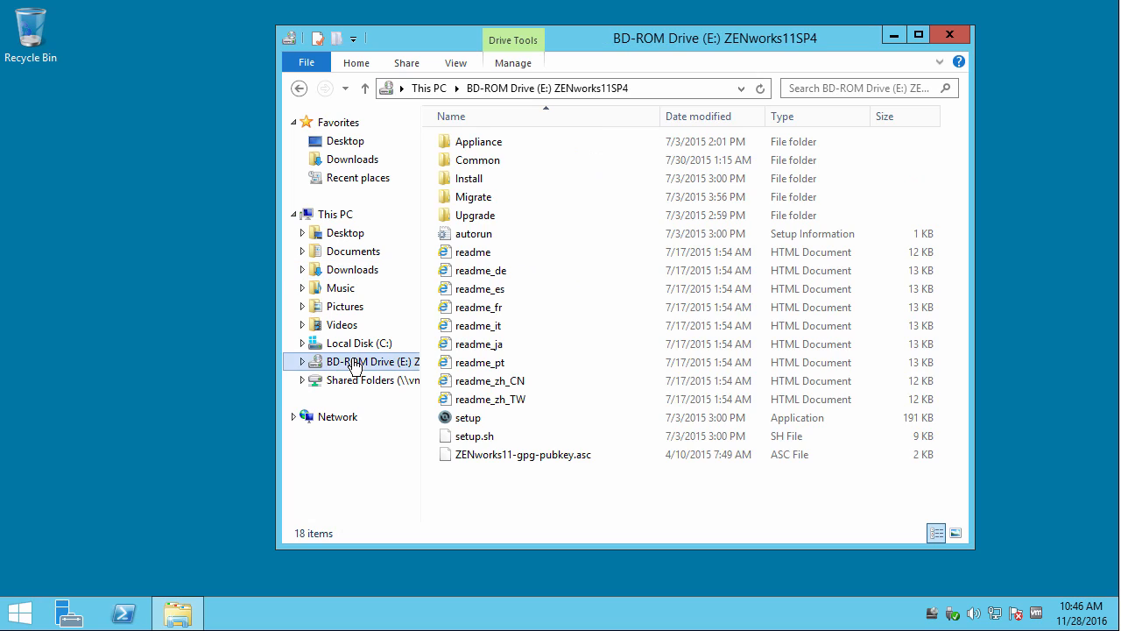
Run the disc's setup program as administrator.
right_click(464, 427)
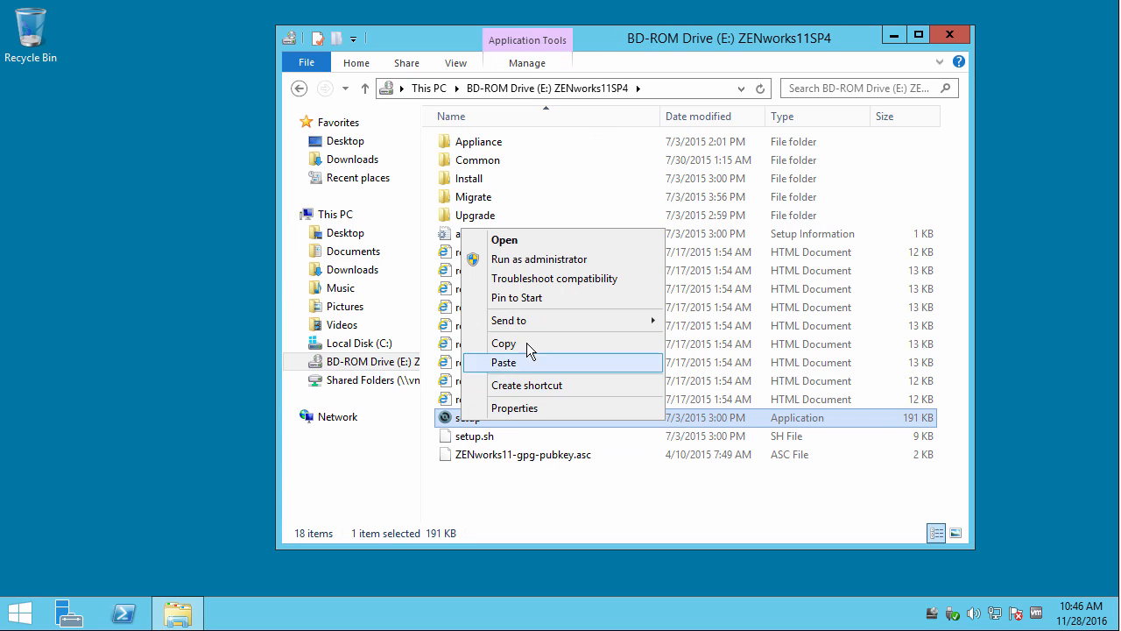
left_click(528, 257)
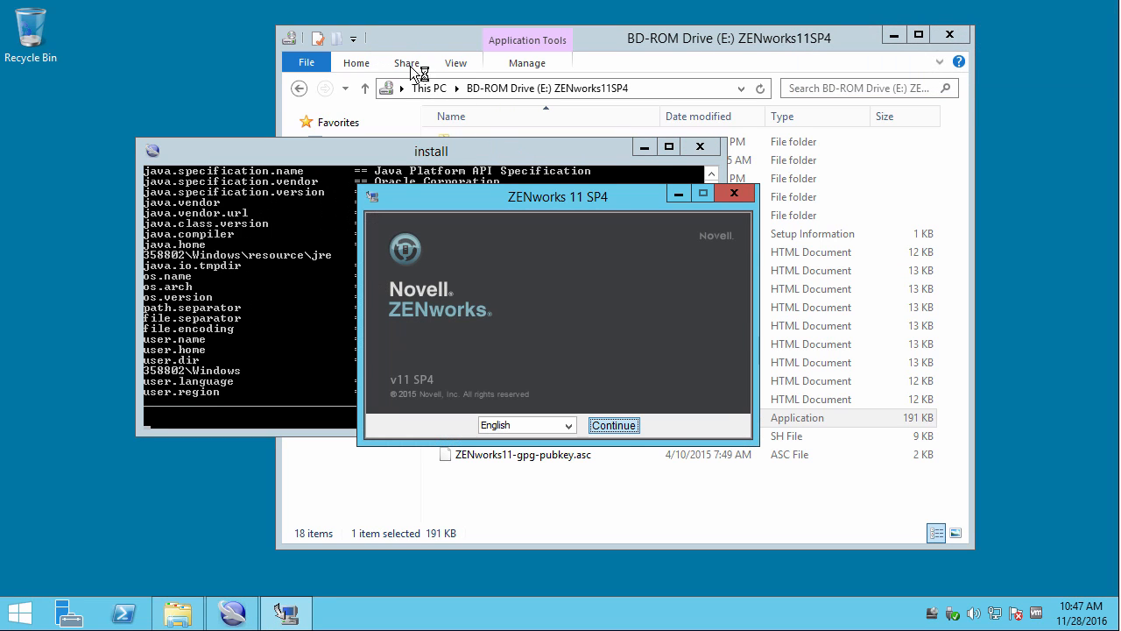
Start the installer, accept the licence agreement and keep the default C:\Program Files (x86) directory.
left_click_drag(377, 98, 311, 22)
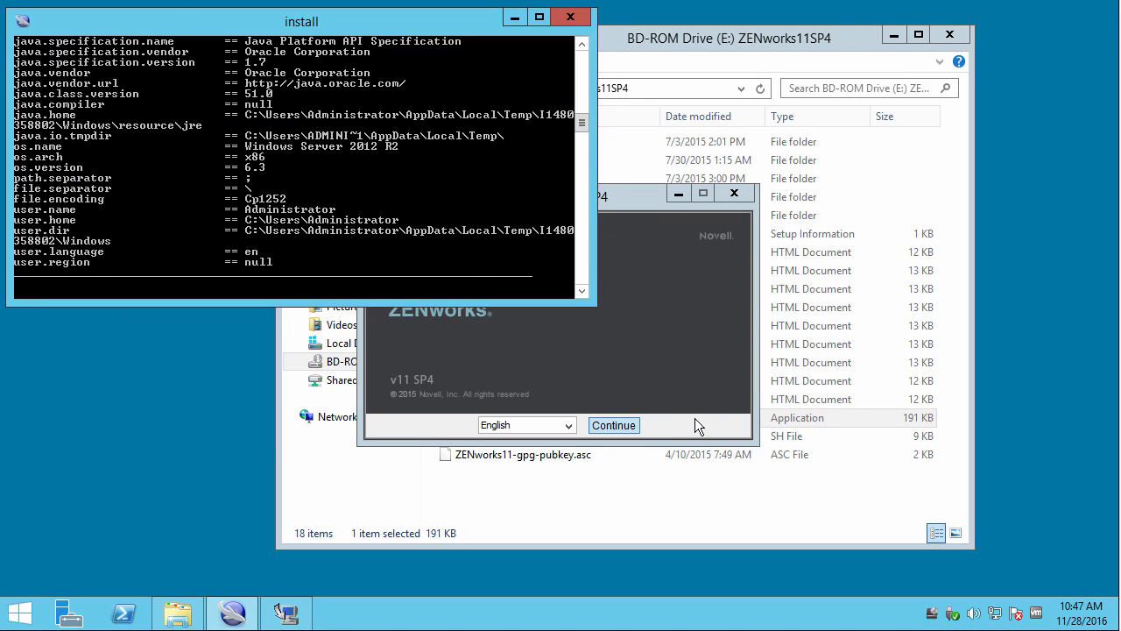
left_click(693, 422)
left_click(623, 424)
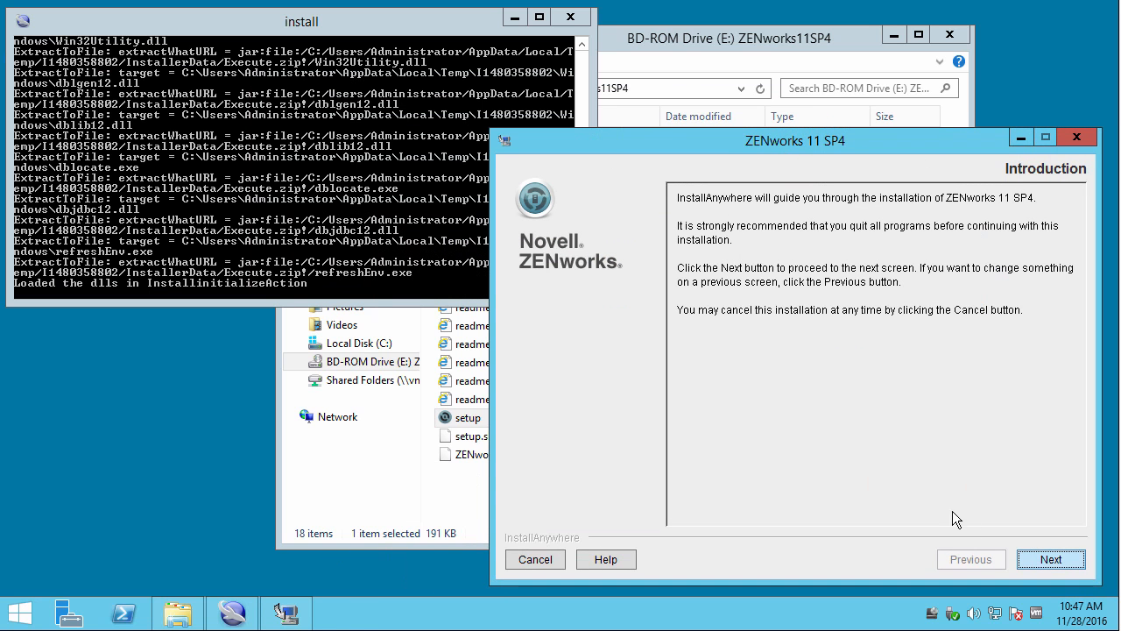
key("Return")
left_click(886, 489)
left_click(1041, 559)
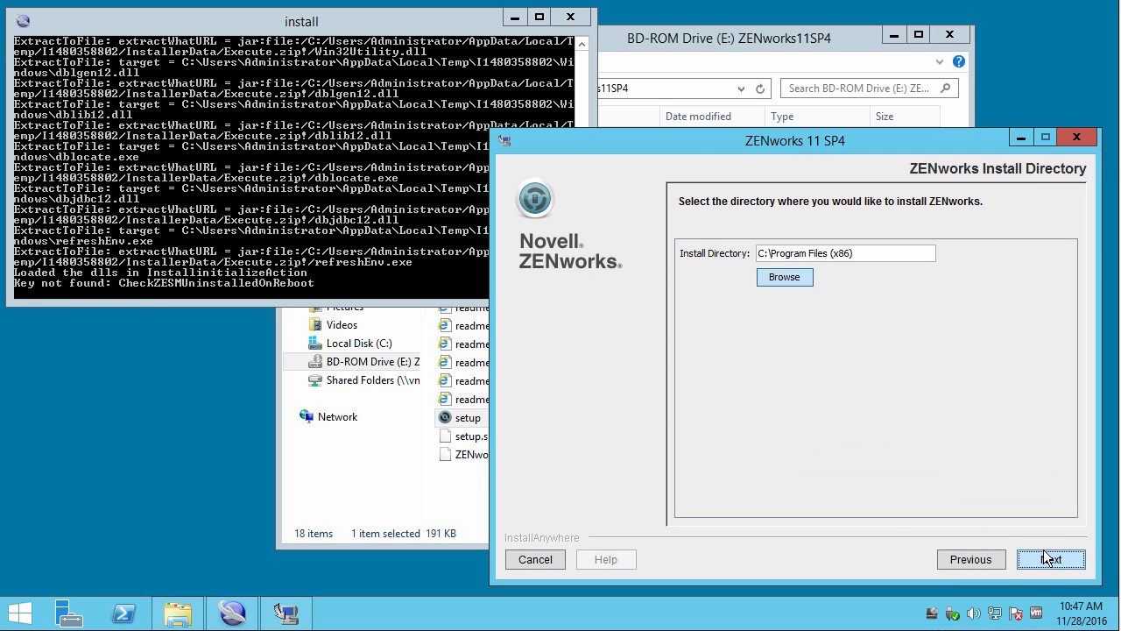
left_click(1048, 560)
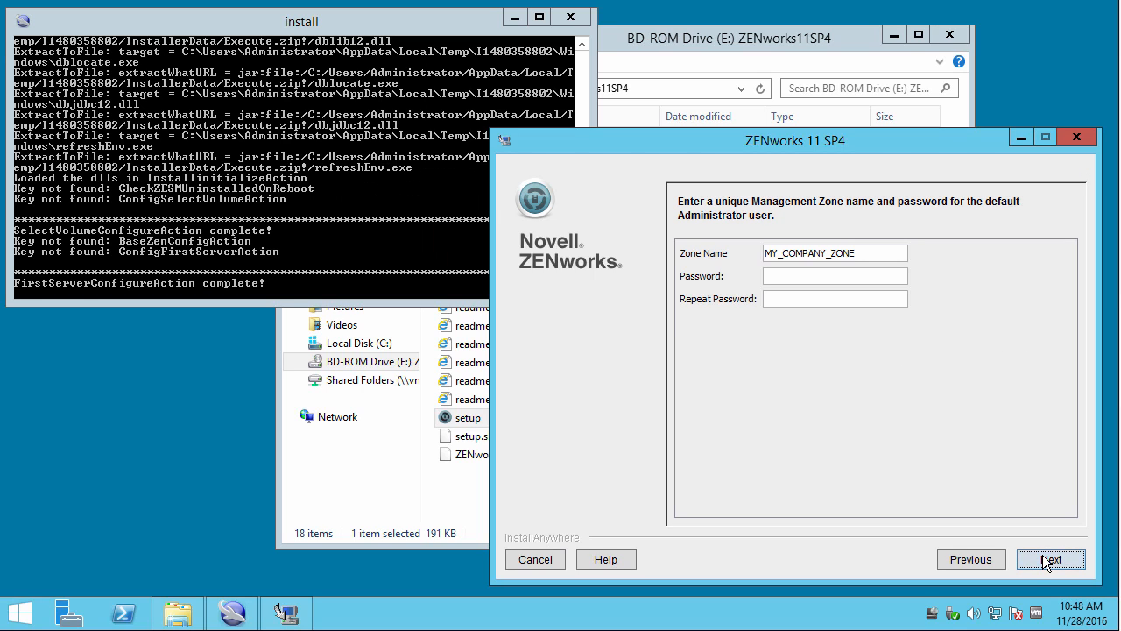
Replace MY_COMPANY_ZONE with DigitalAir and enter and confirm the administrator password.
left_click_drag(858, 254, 760, 251)
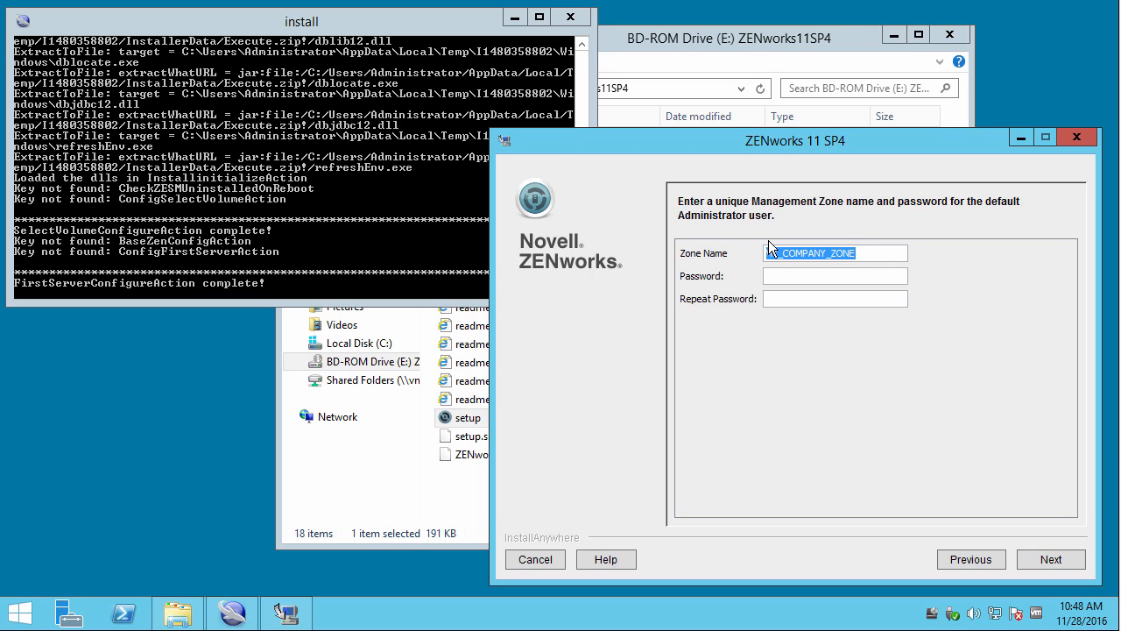
key("BackSpace")
type("DigitalAir")
key("BackSpace")
type("novell")
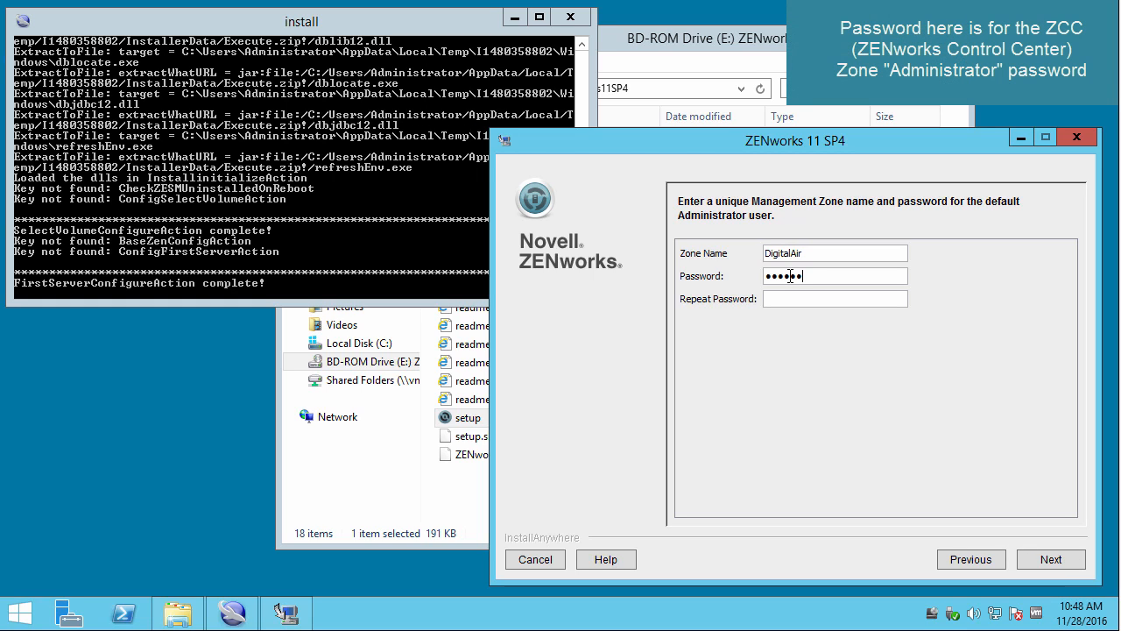
type("novell")
left_click(1041, 560)
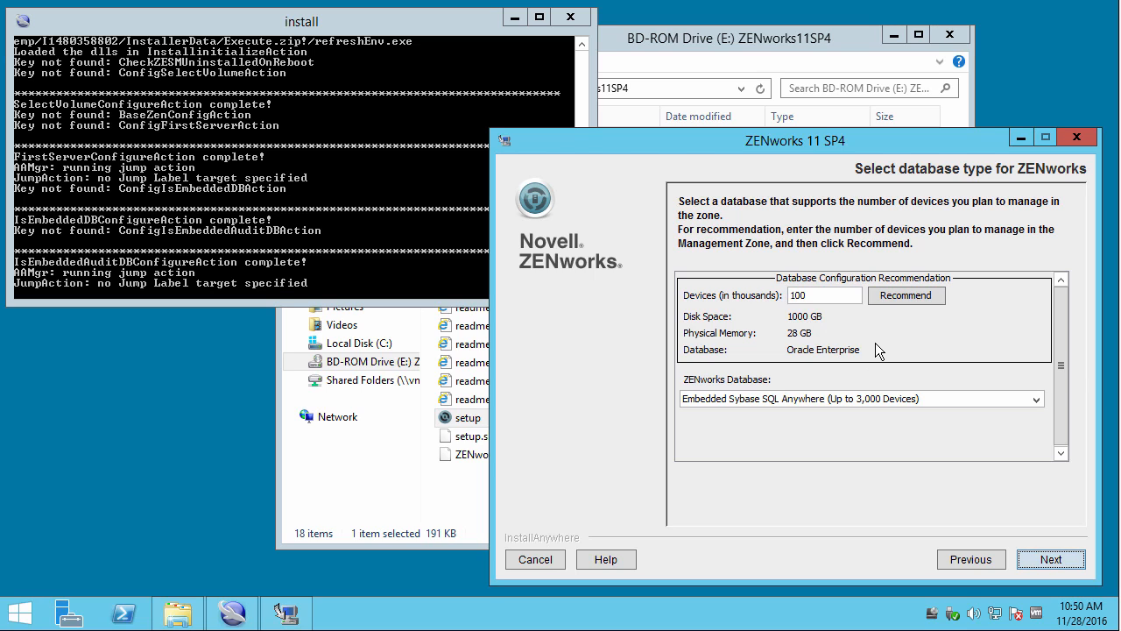
Preview the Microsoft SQL Server database options, then return to the database choice.
left_click(866, 399)
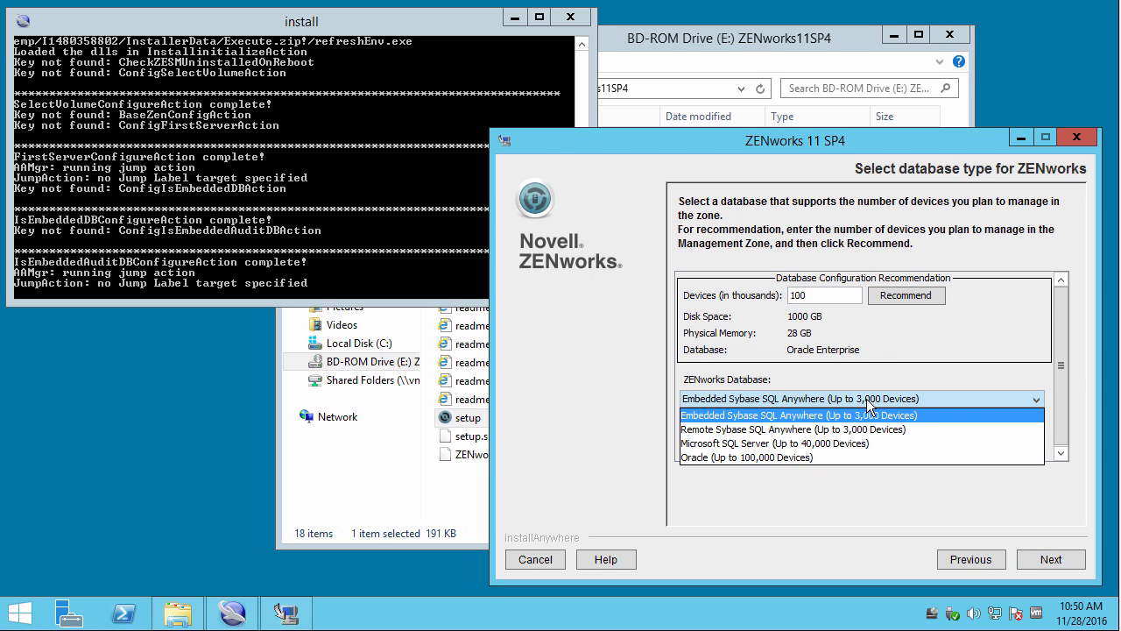
left_click(847, 441)
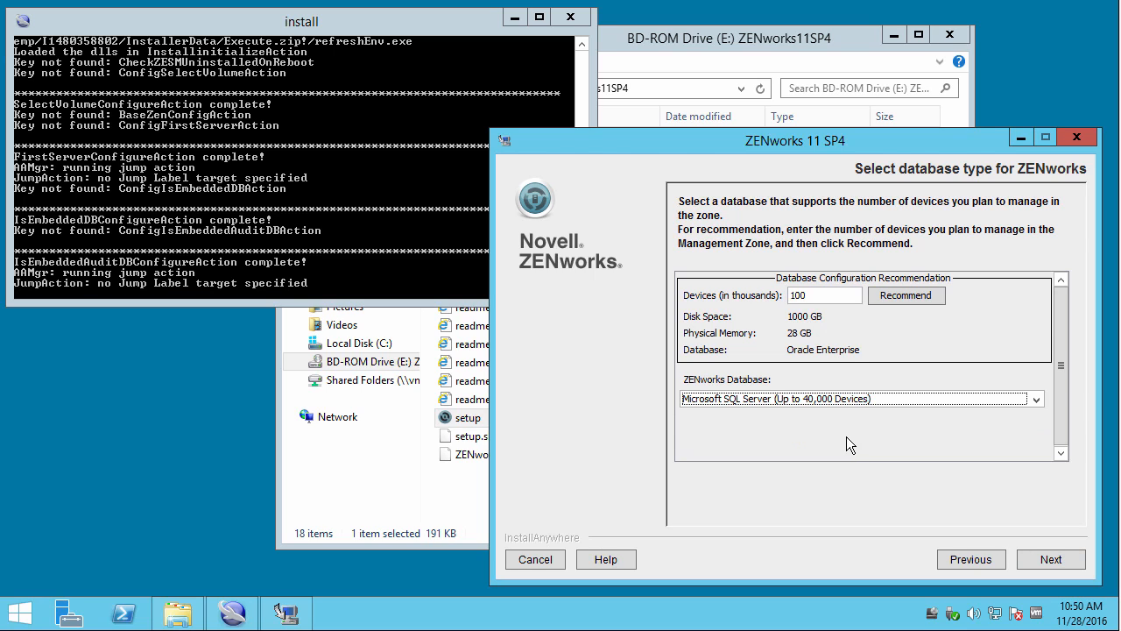
left_click(1043, 559)
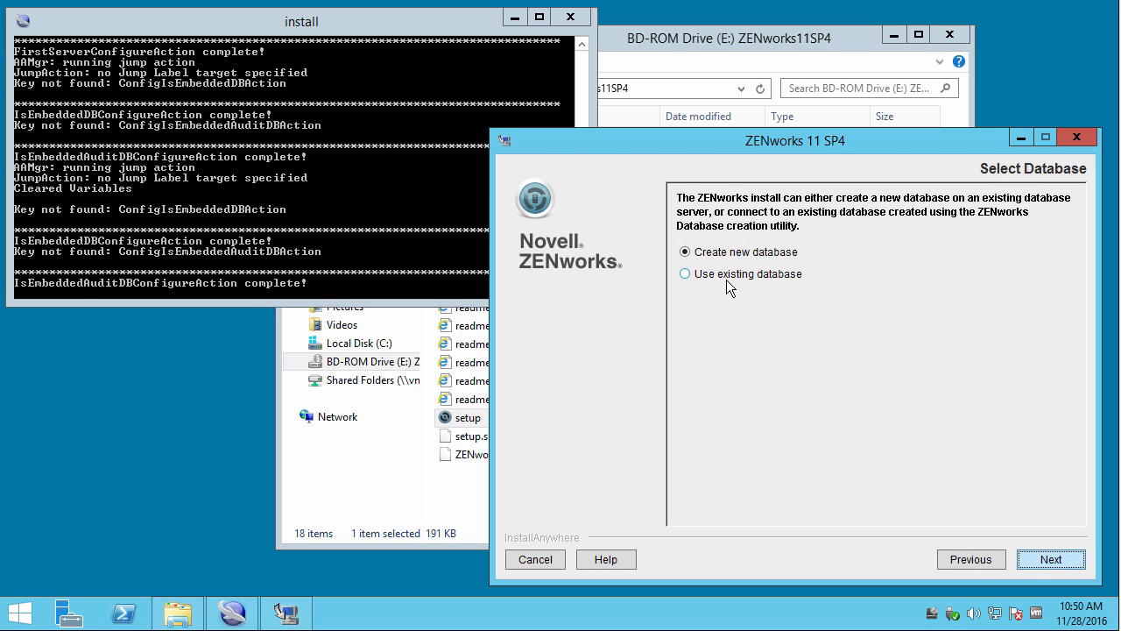
left_click(975, 557)
Preview the Oracle user schema and server connection pages, then return to the database choice.
left_click(895, 397)
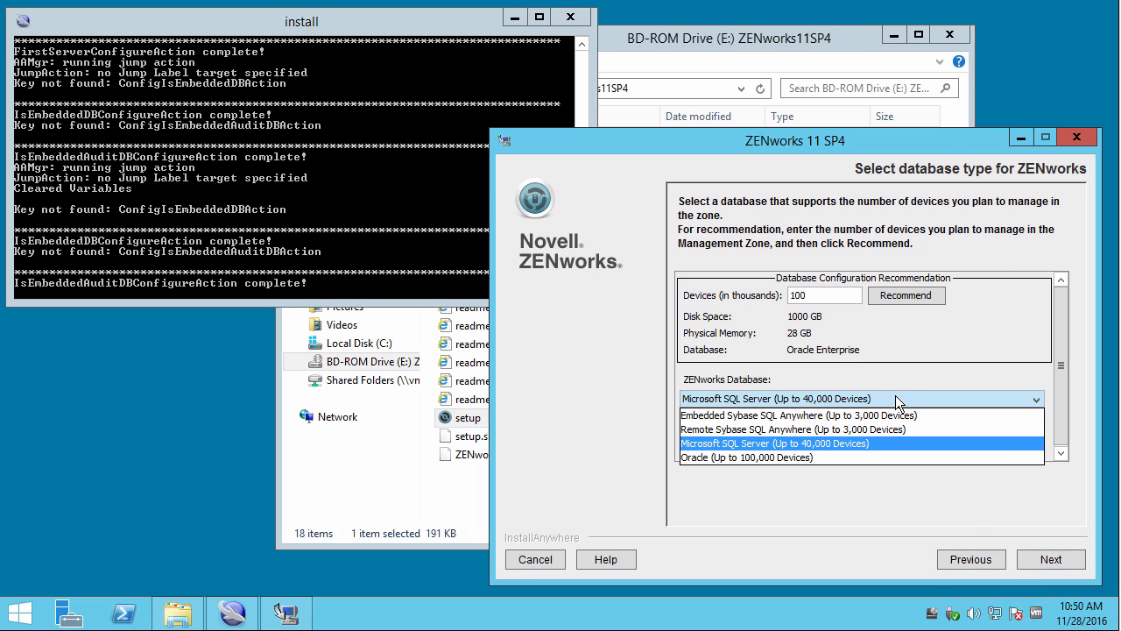
left_click(880, 460)
left_click(1048, 553)
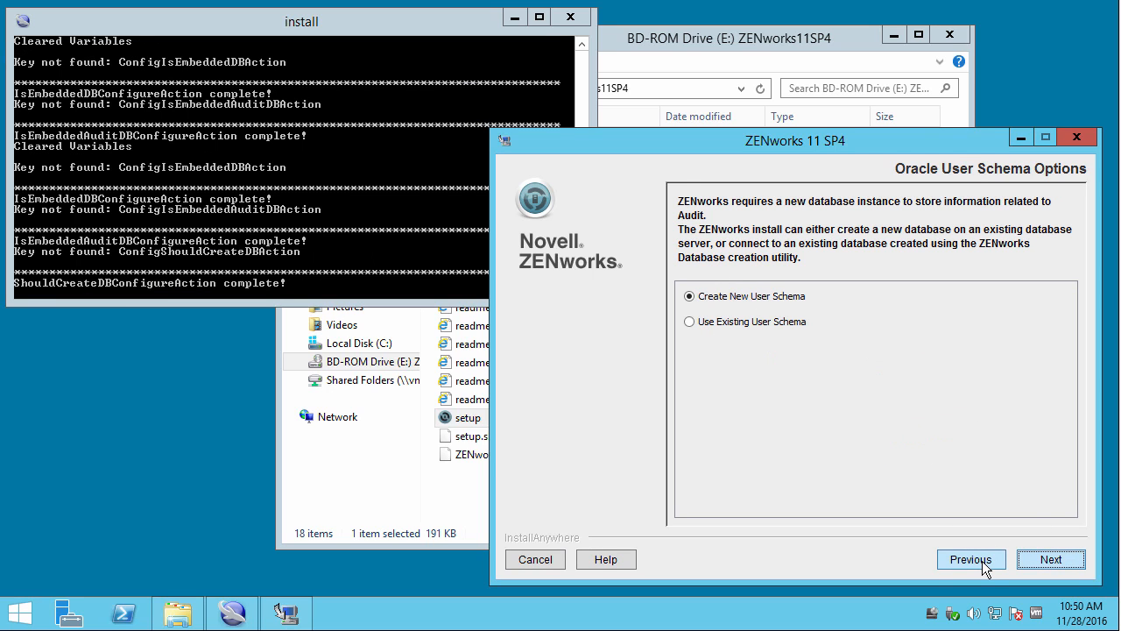
left_click(982, 560)
left_click(1033, 559)
left_click(1033, 560)
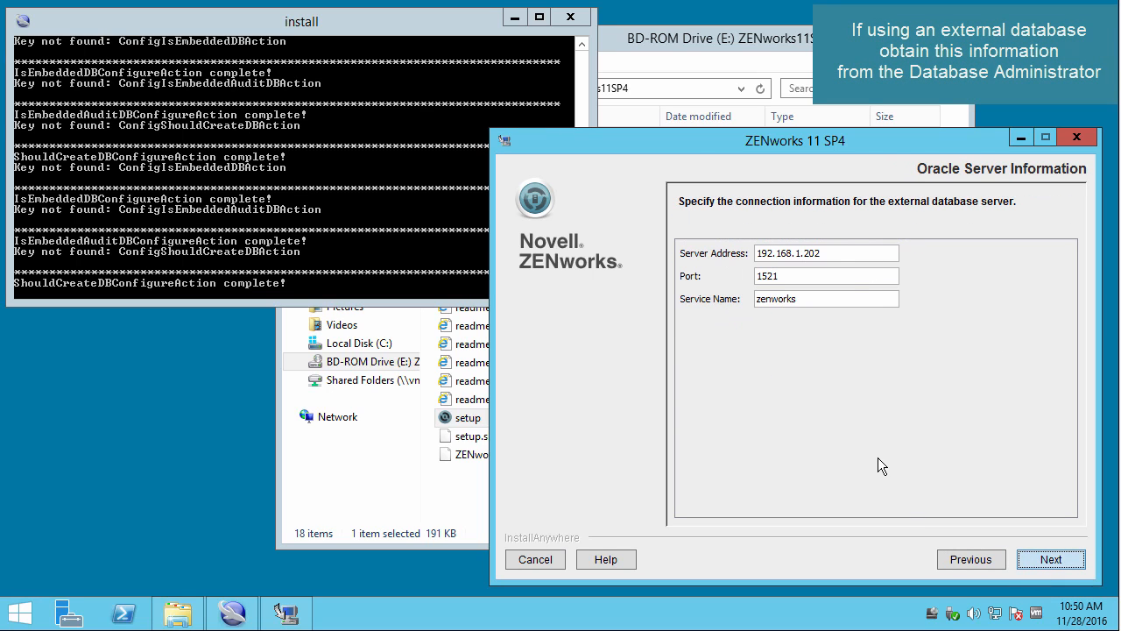
left_click(962, 561)
left_click(963, 562)
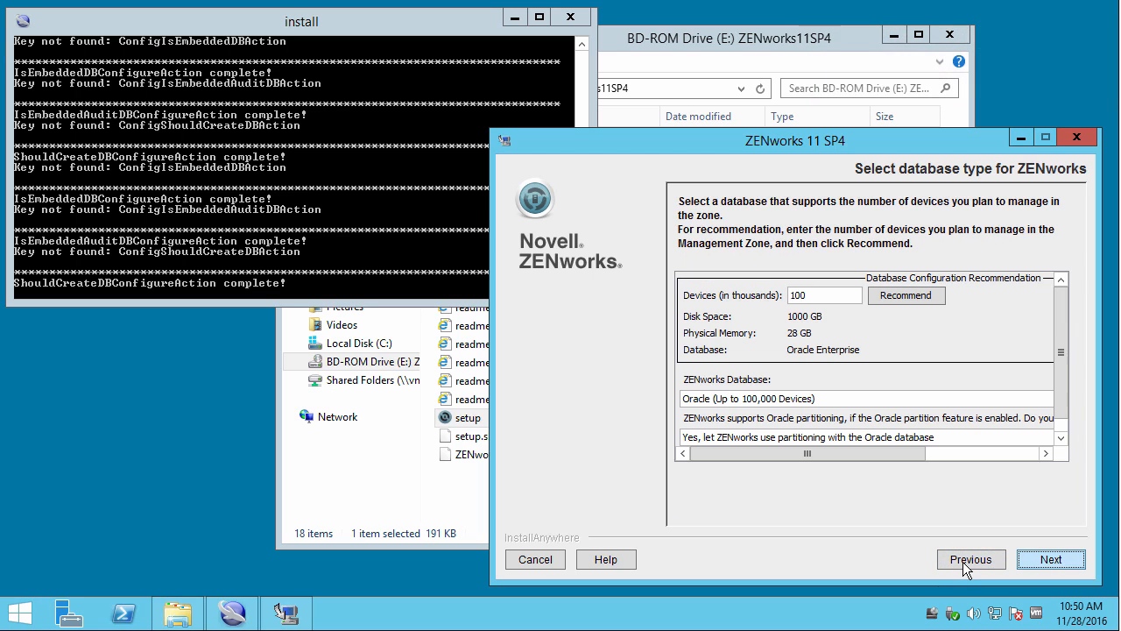
Choose Embedded Sybase SQL Anywhere and accept the audit database setting.
left_click(815, 399)
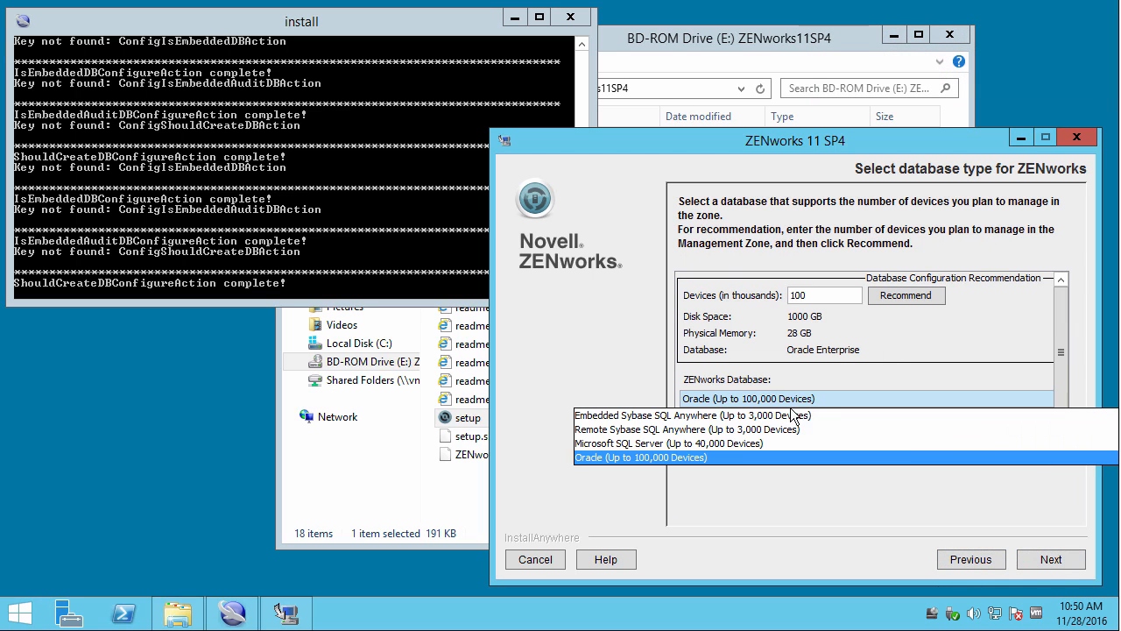
left_click(771, 417)
left_click(1039, 559)
left_click(1044, 557)
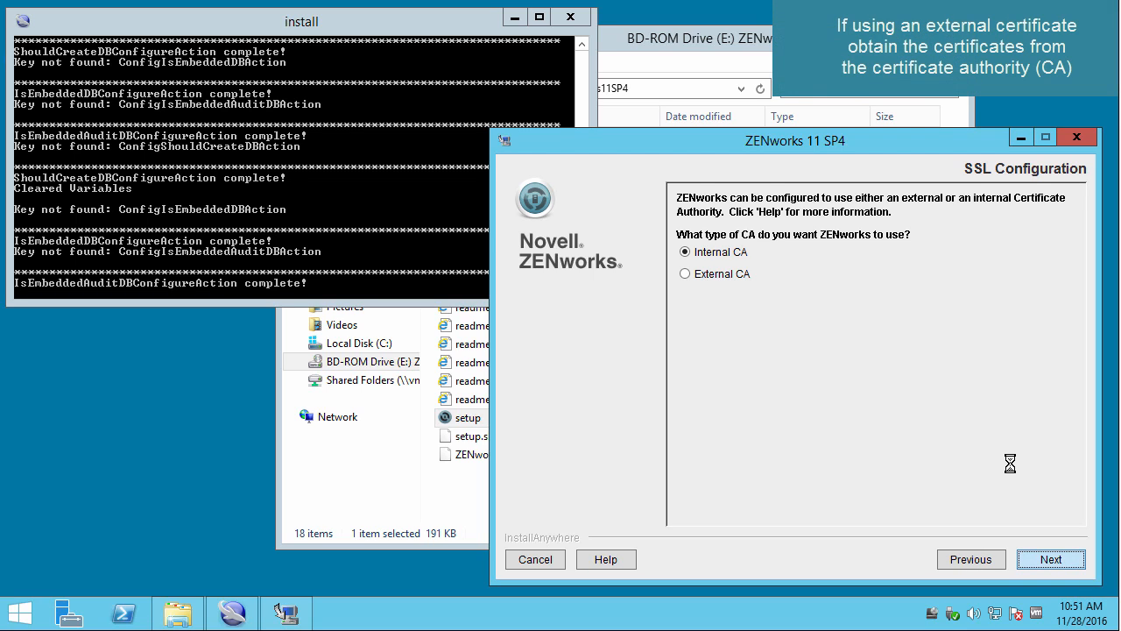
Preview the External CA certificate and key fields, then go back.
left_click(708, 274)
left_click(1051, 558)
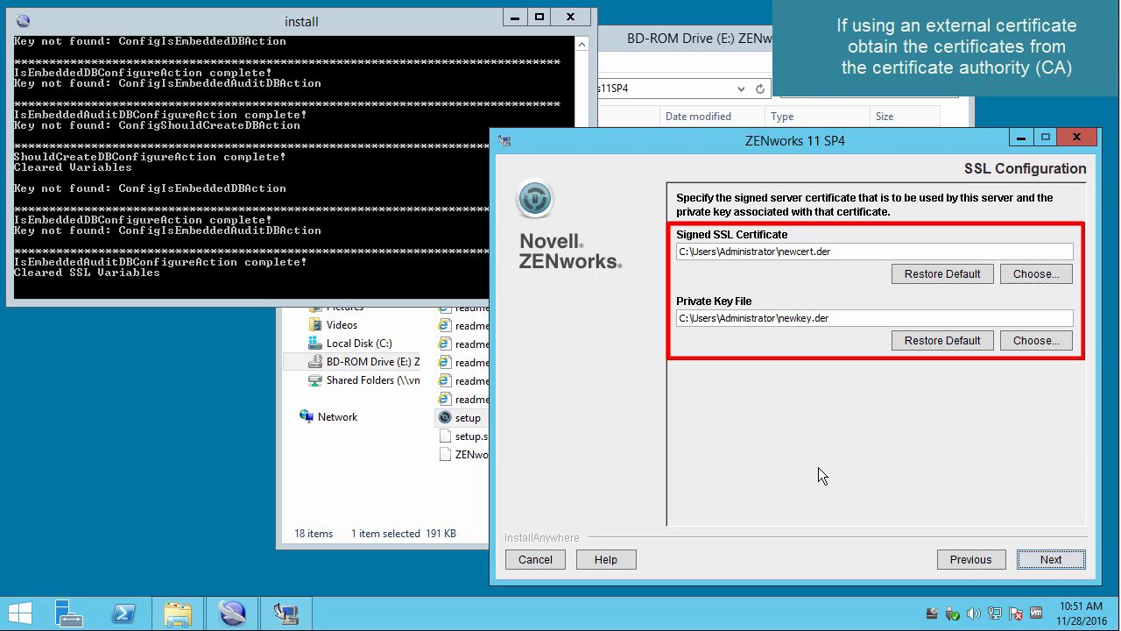
left_click(974, 560)
Use the Internal CA and start the ZENworks 11 SP4 installation.
left_click(719, 253)
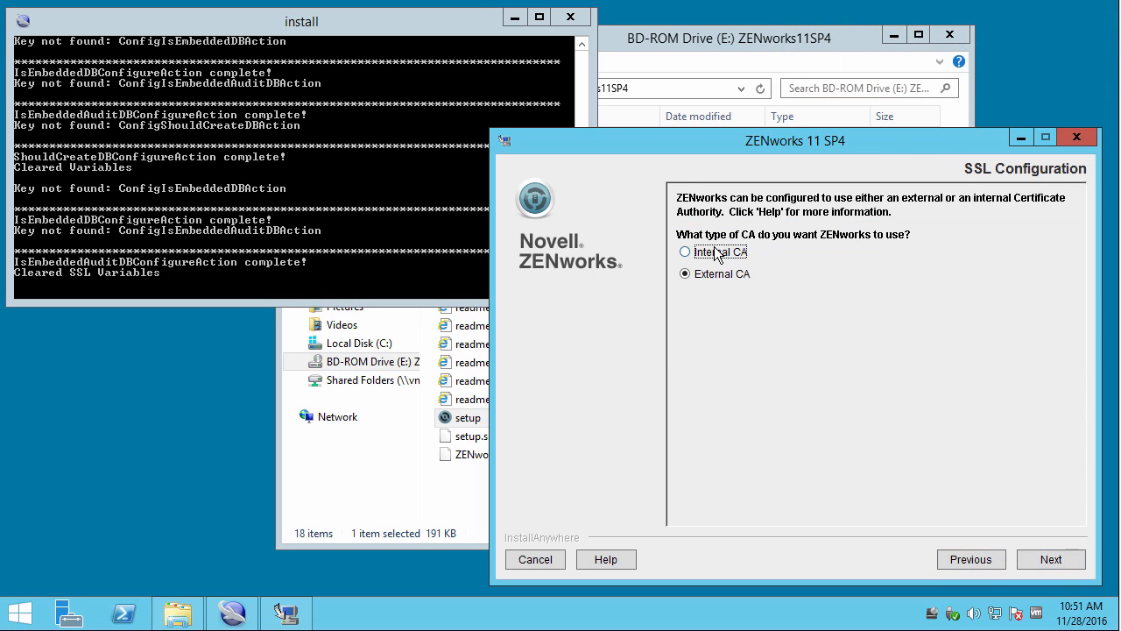
left_click(1055, 558)
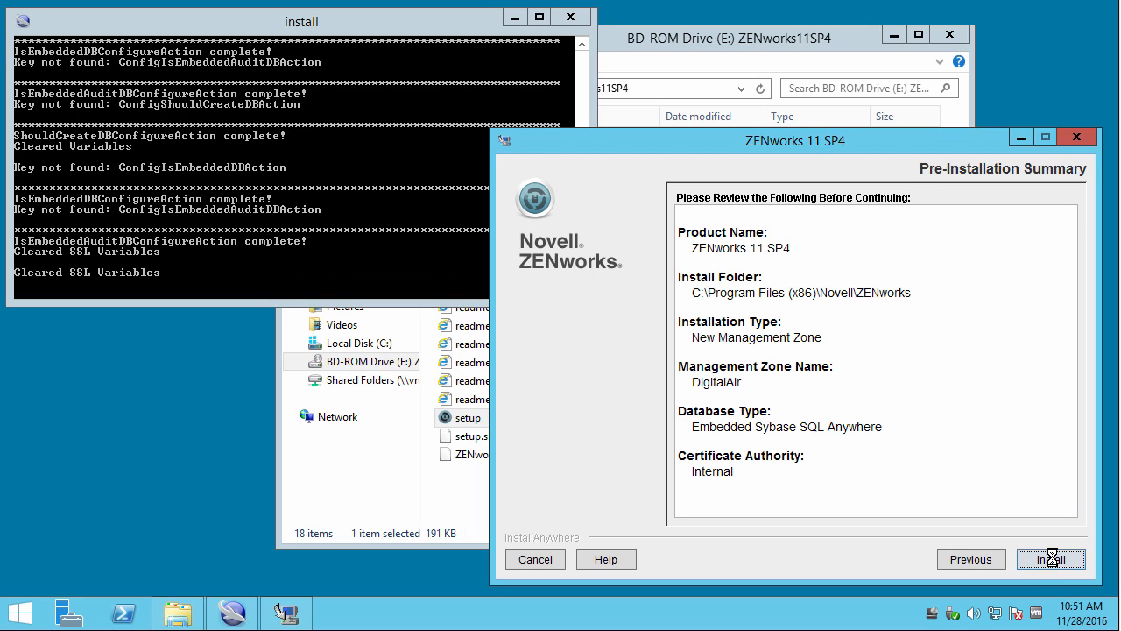
left_click(1052, 558)
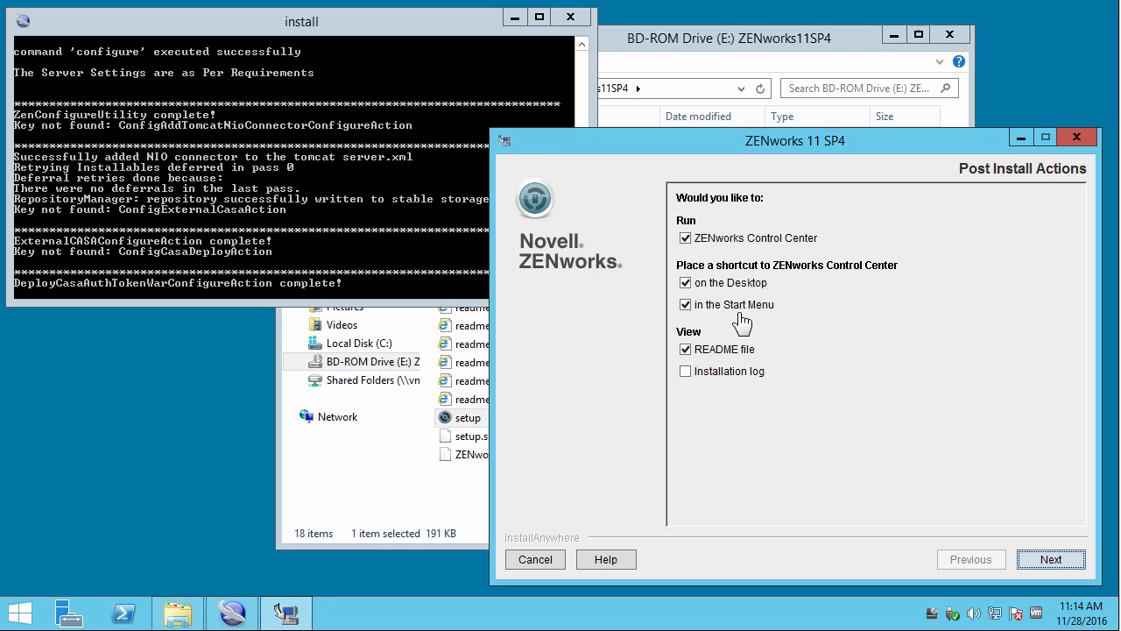
Add the installation log to the post-install actions, choose Yes to restart, and finish.
left_click(686, 372)
left_click(1048, 557)
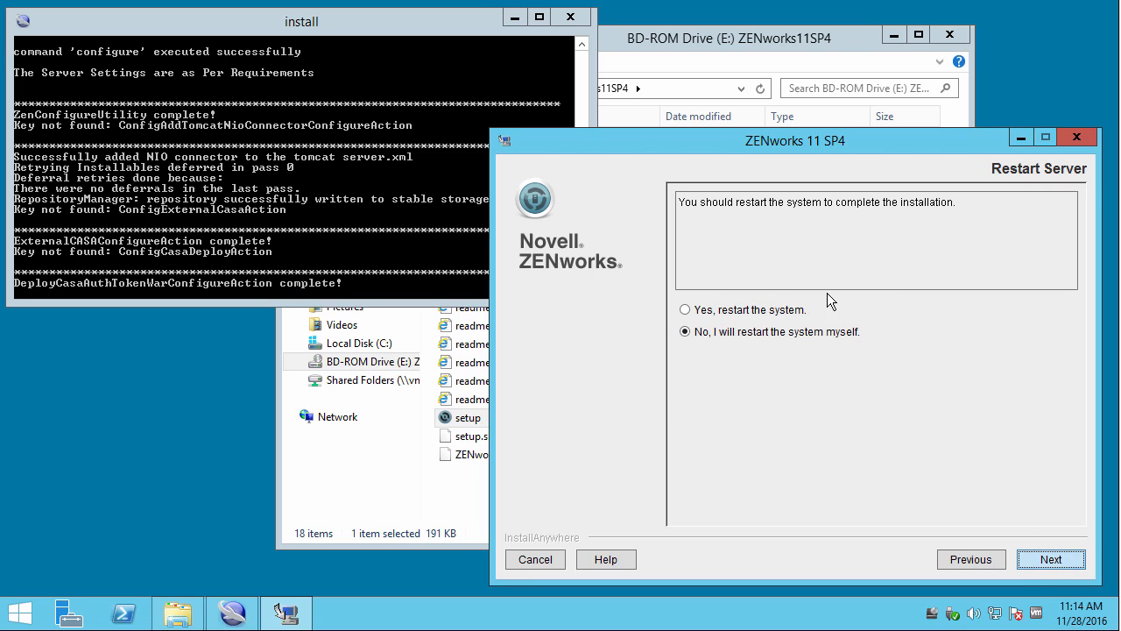
left_click(687, 307)
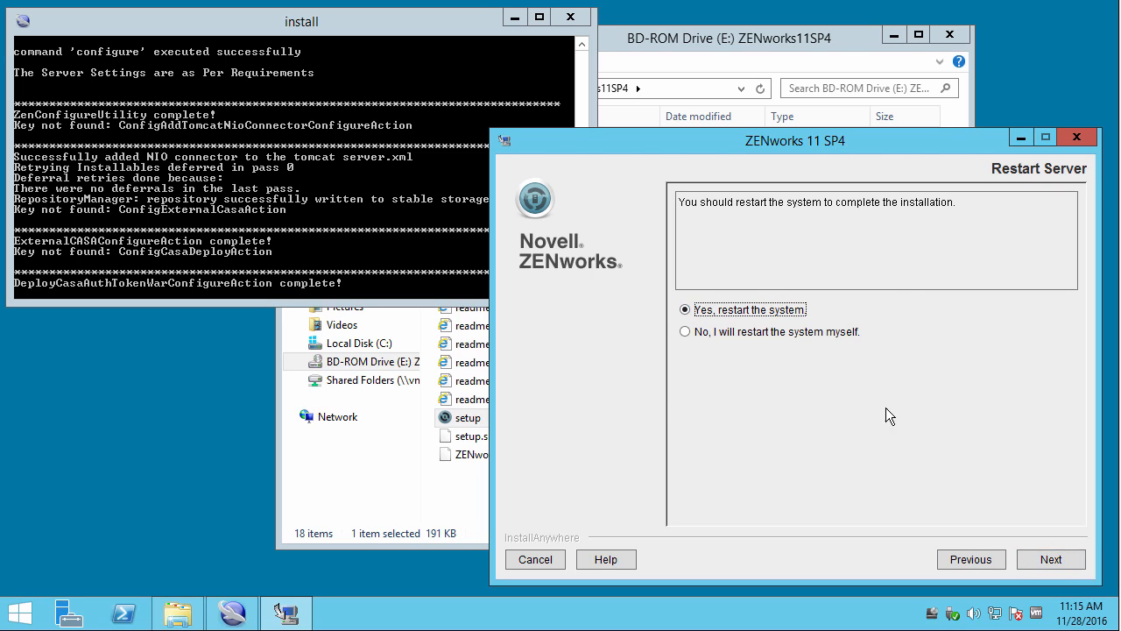
left_click(1051, 559)
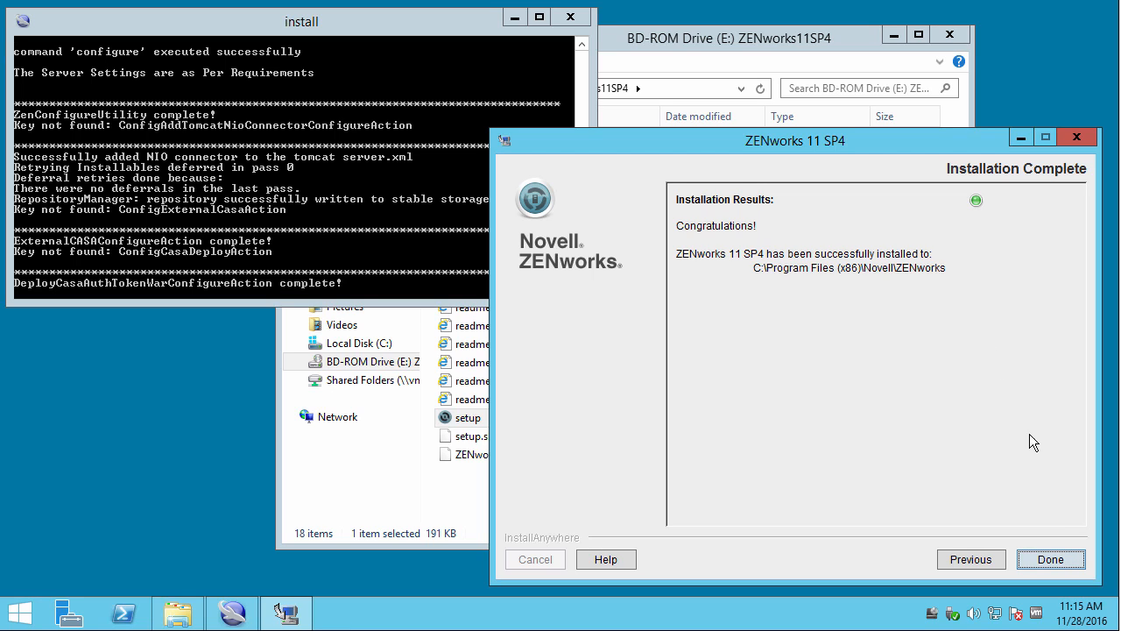
left_click(1049, 559)
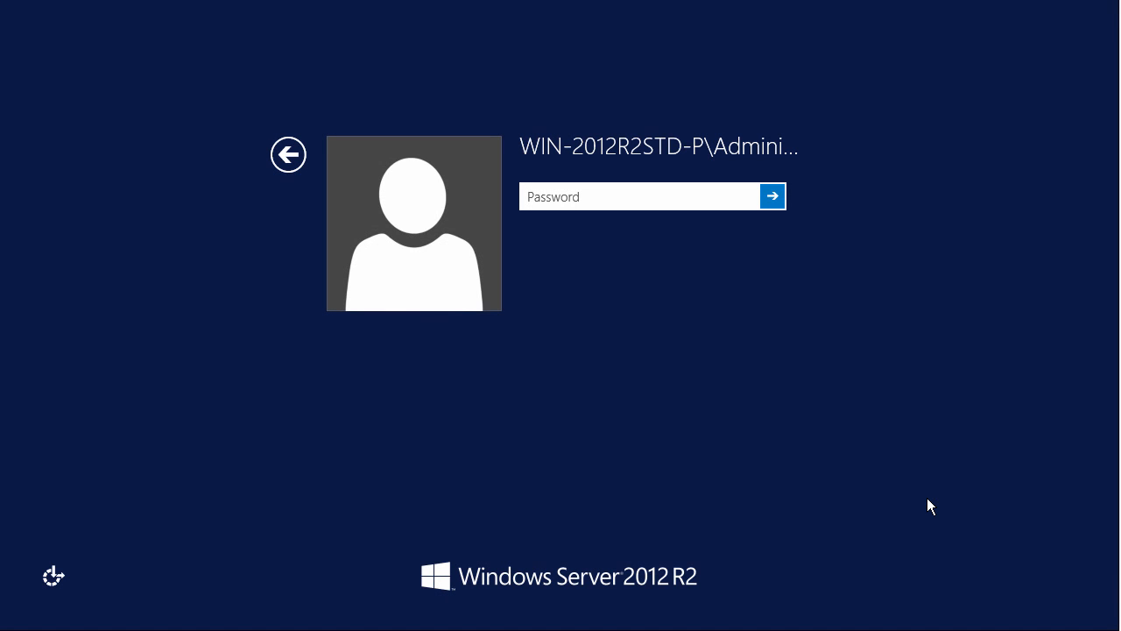
Sign in to the Administrator account with its password.
left_click(669, 198)
type("•")
type("•••••••••")
left_click(780, 194)
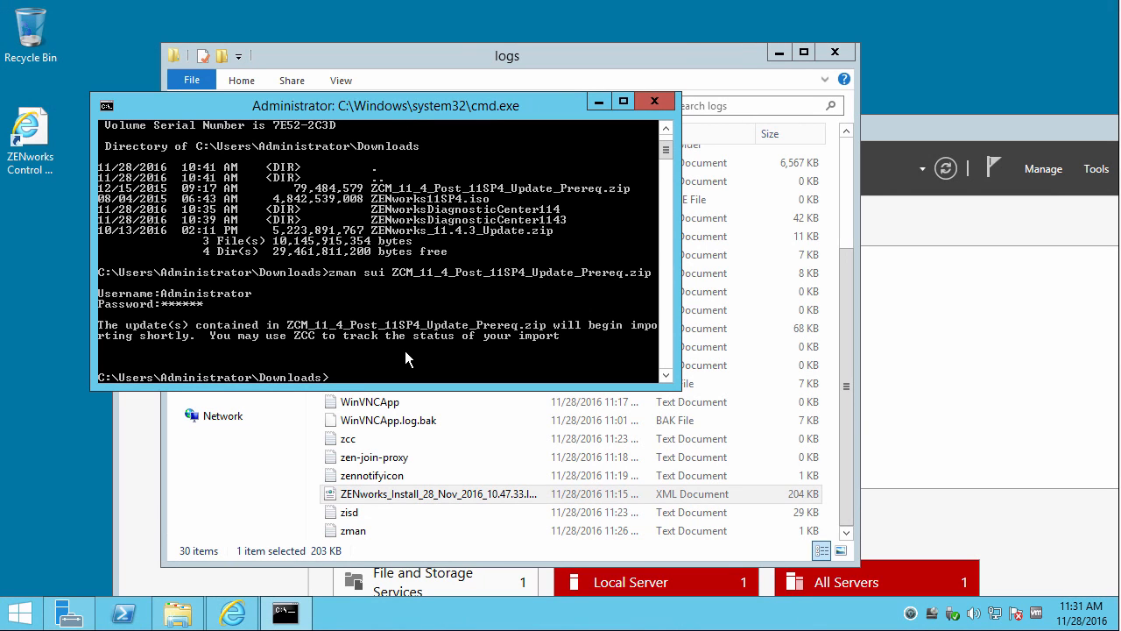
Enter ZENworksDiagnosticCenter114, show zdc usage, and begin typing zdc verify -v zendatabase,systemfiles.
type("cd")
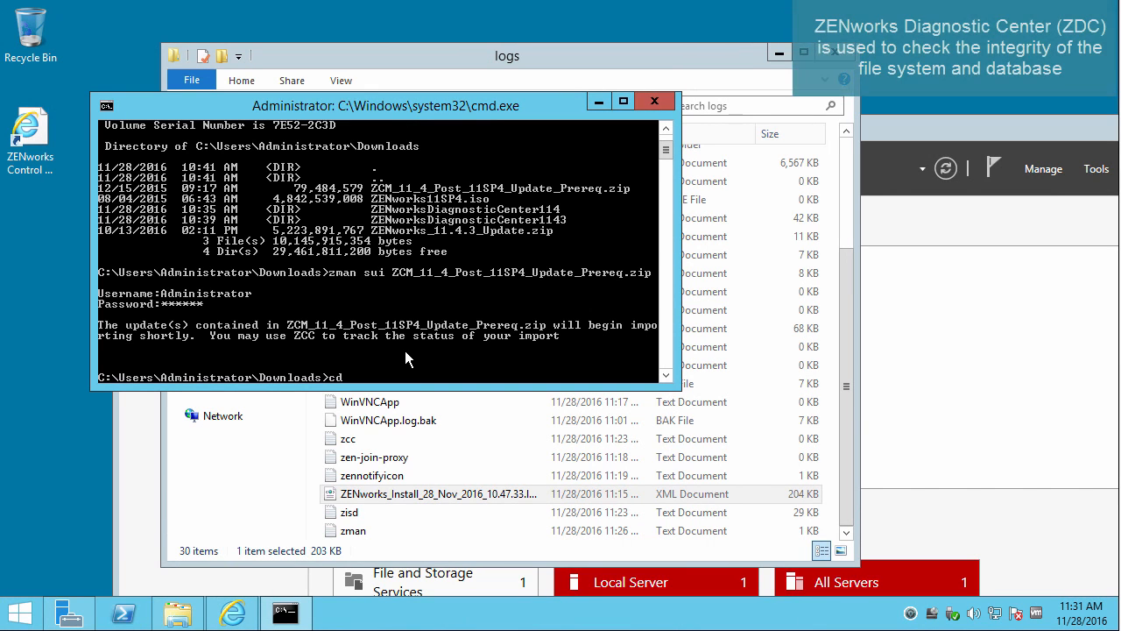
type(" ZEN")
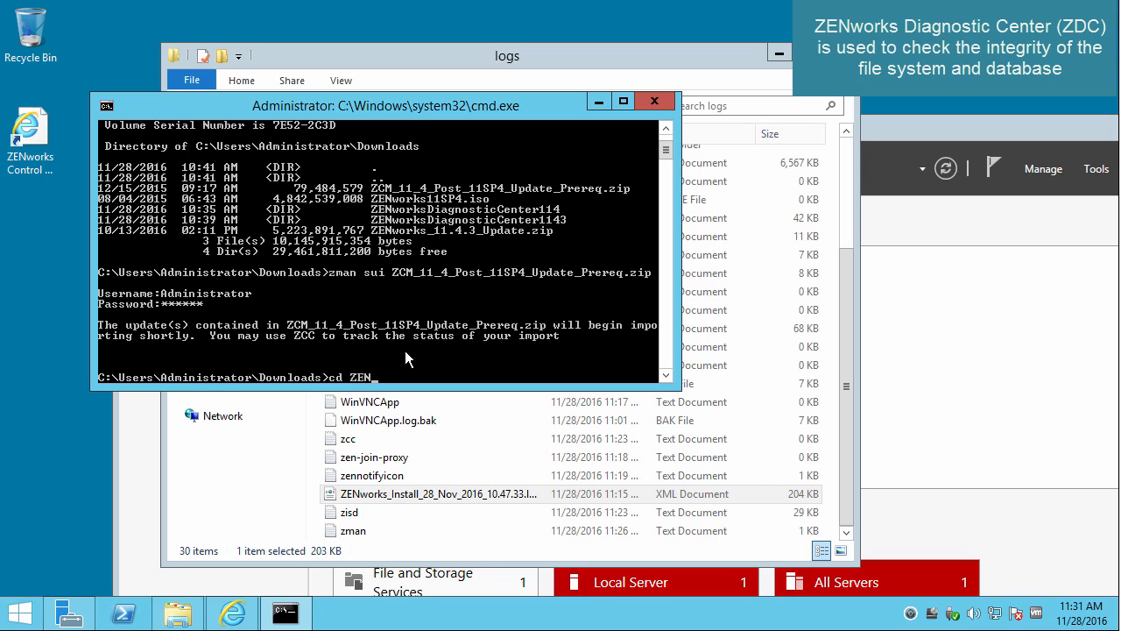
type("worksDiagnosticCenter114")
key("Return")
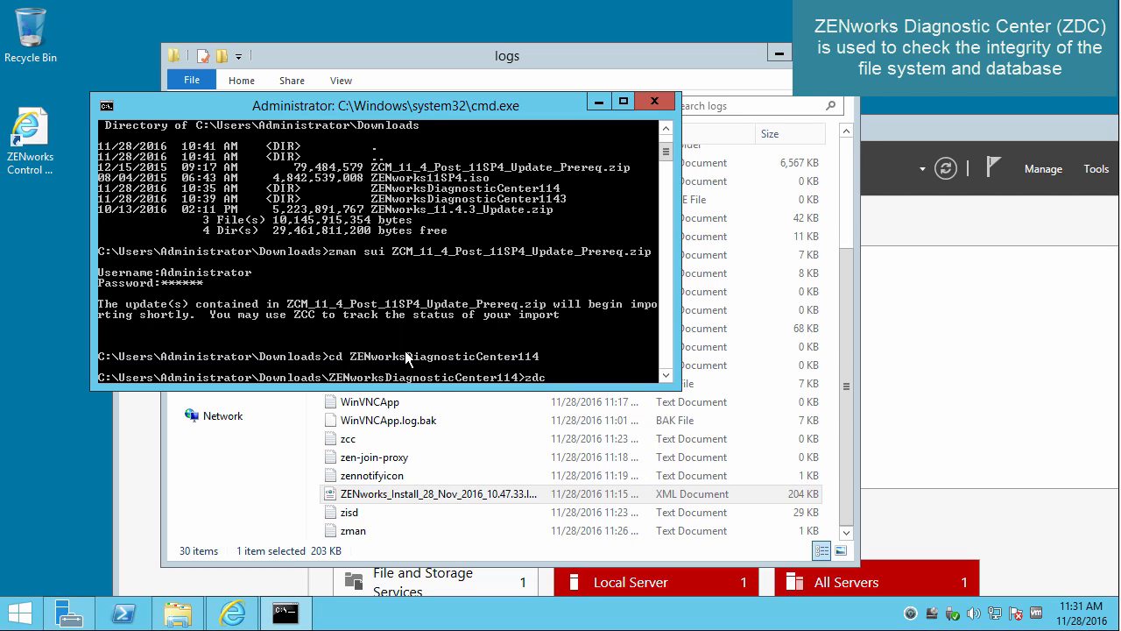
type("zdc")
key("Return")
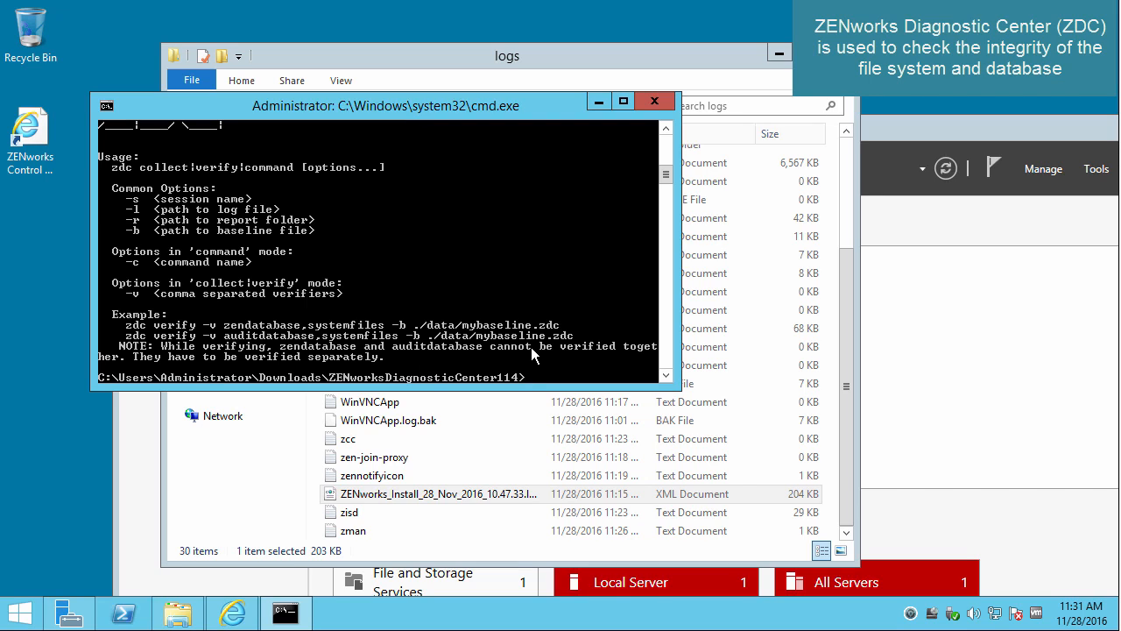
type("zdc verify -v zenda")
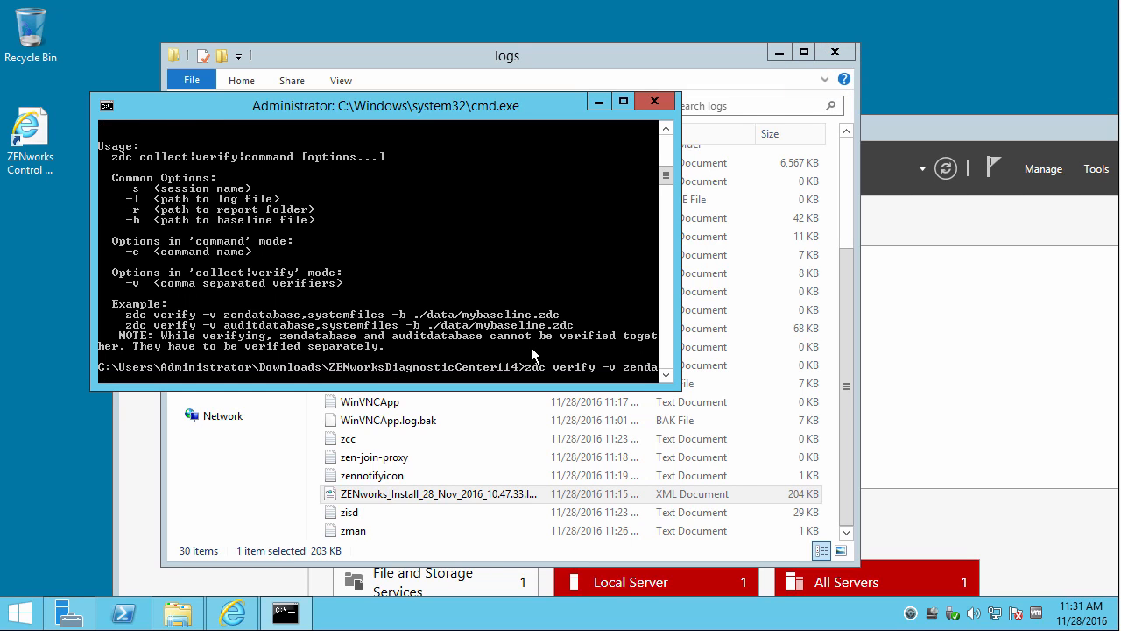
type("tabase,systemfiles -b ./data/")
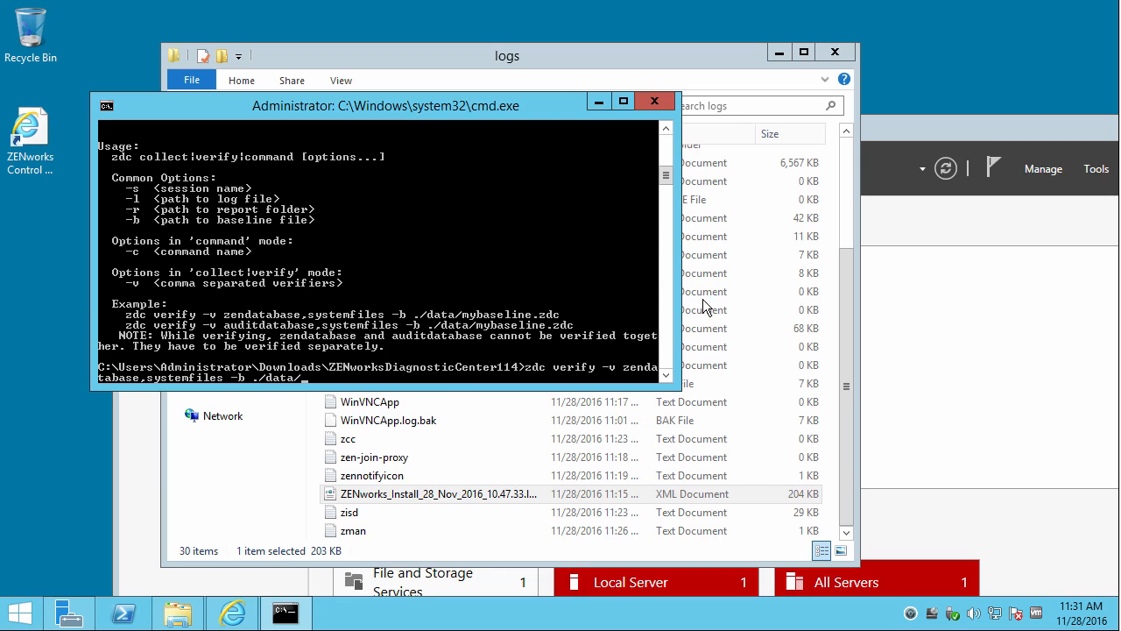
left_click(550, 57)
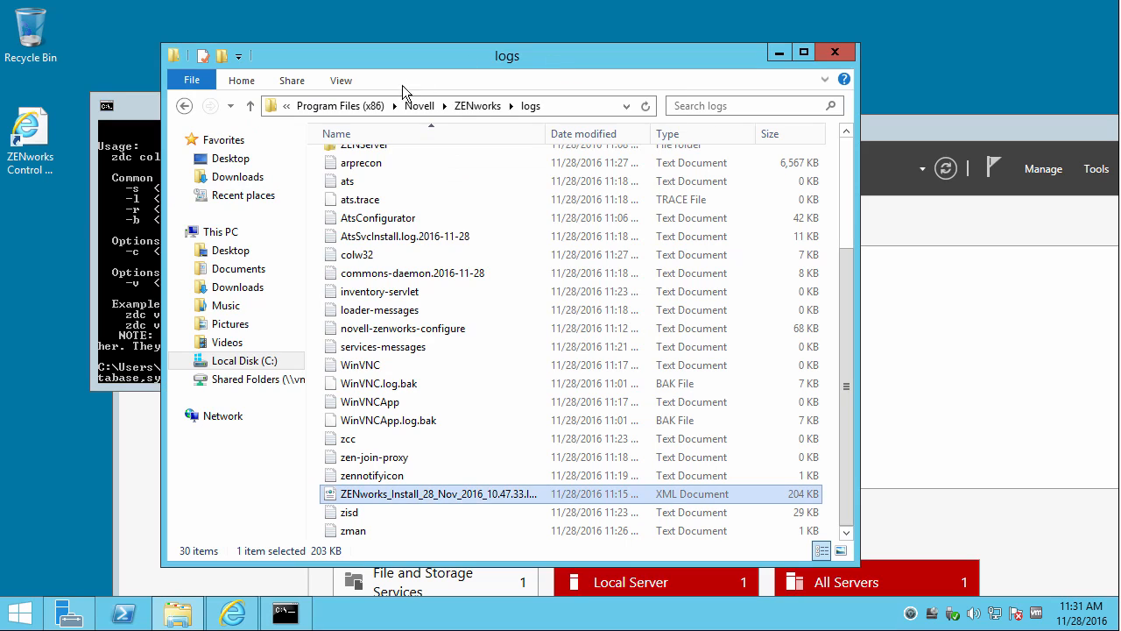
Locate mybaseline.zdc in the data folder and run zdc verify against data/mybaseline.zdc.
left_click(468, 106)
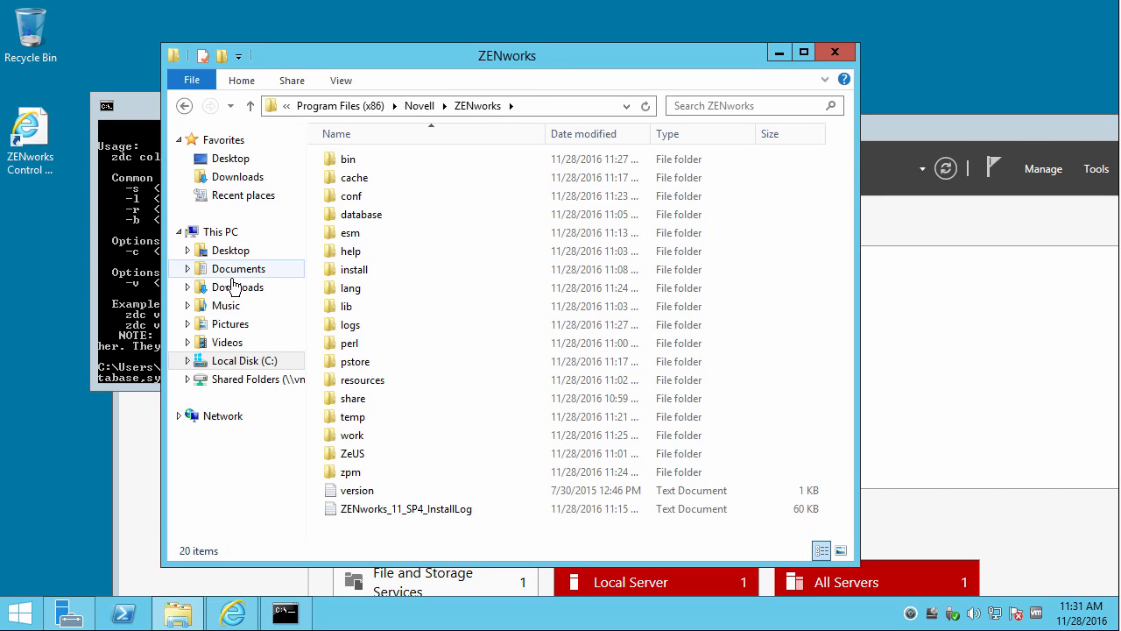
left_click(263, 287)
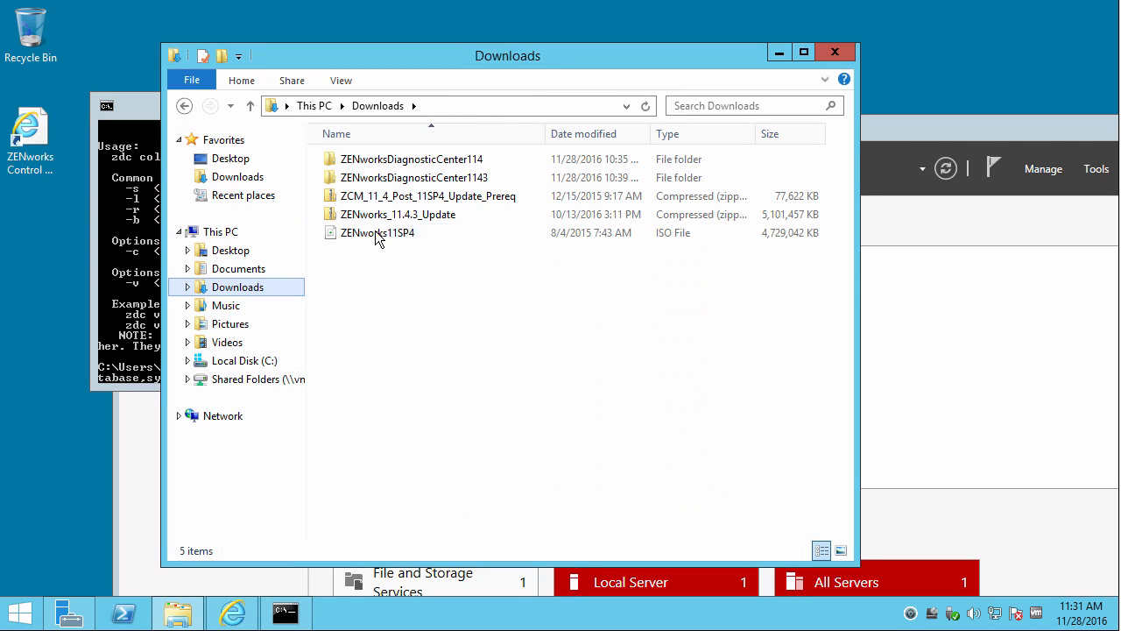
double_click(399, 163)
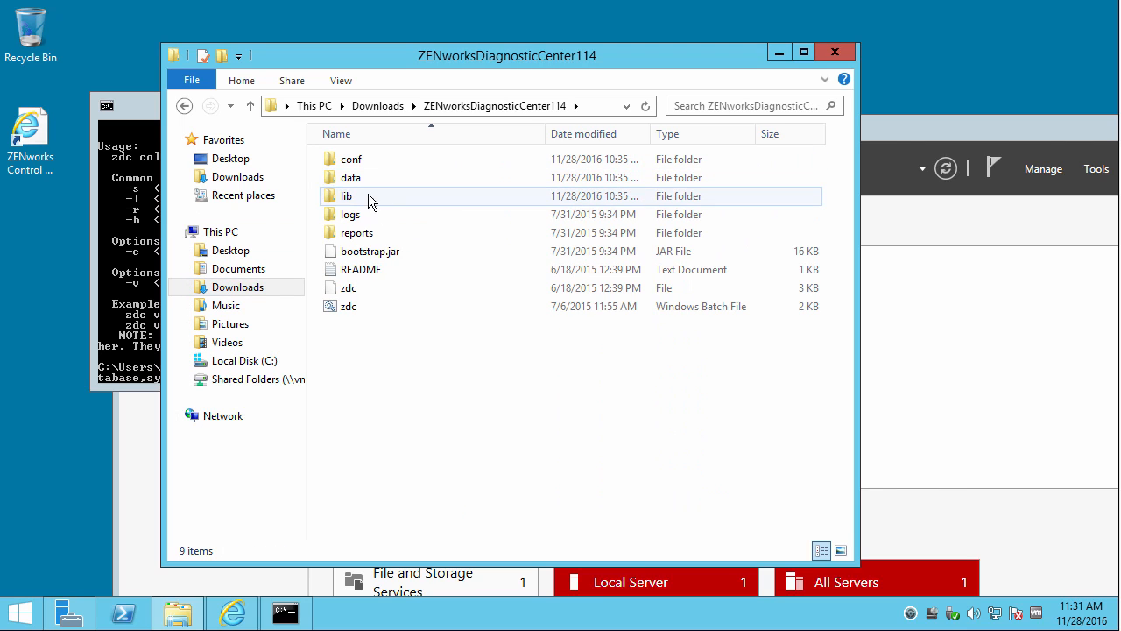
double_click(367, 176)
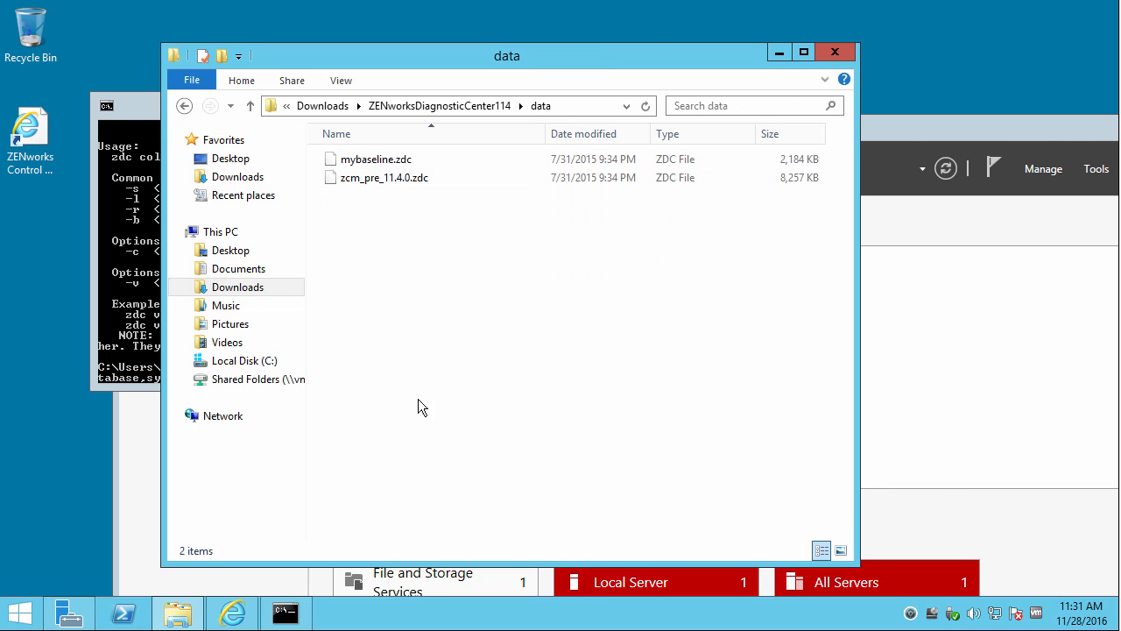
left_click(283, 611)
left_click_drag(224, 109, 246, 280)
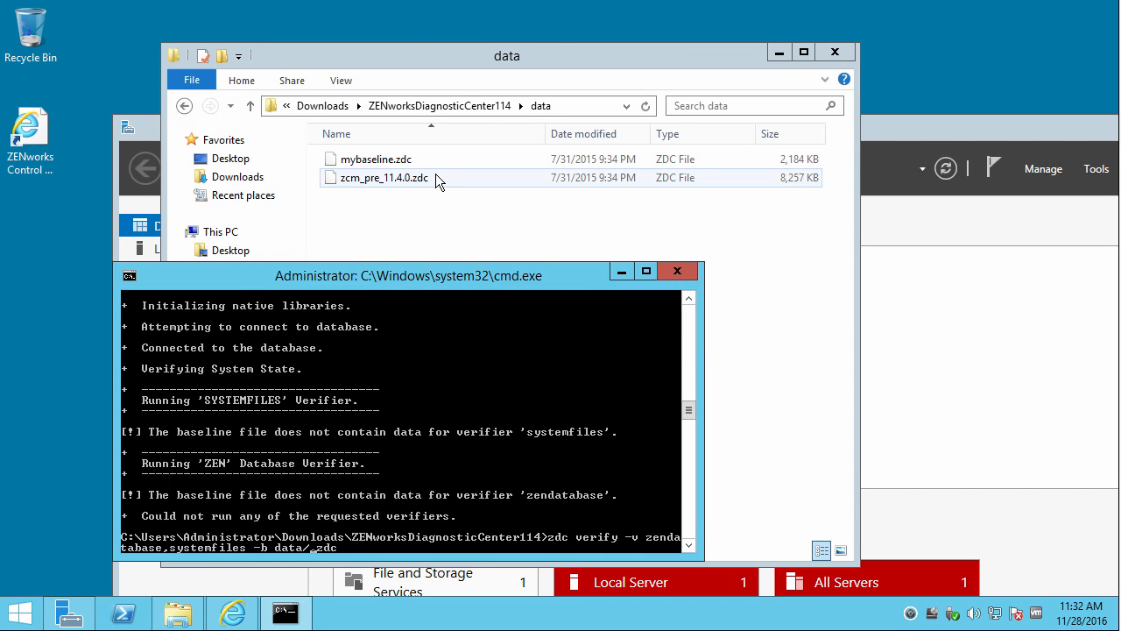
type("aseline.zdc")
key("Return")
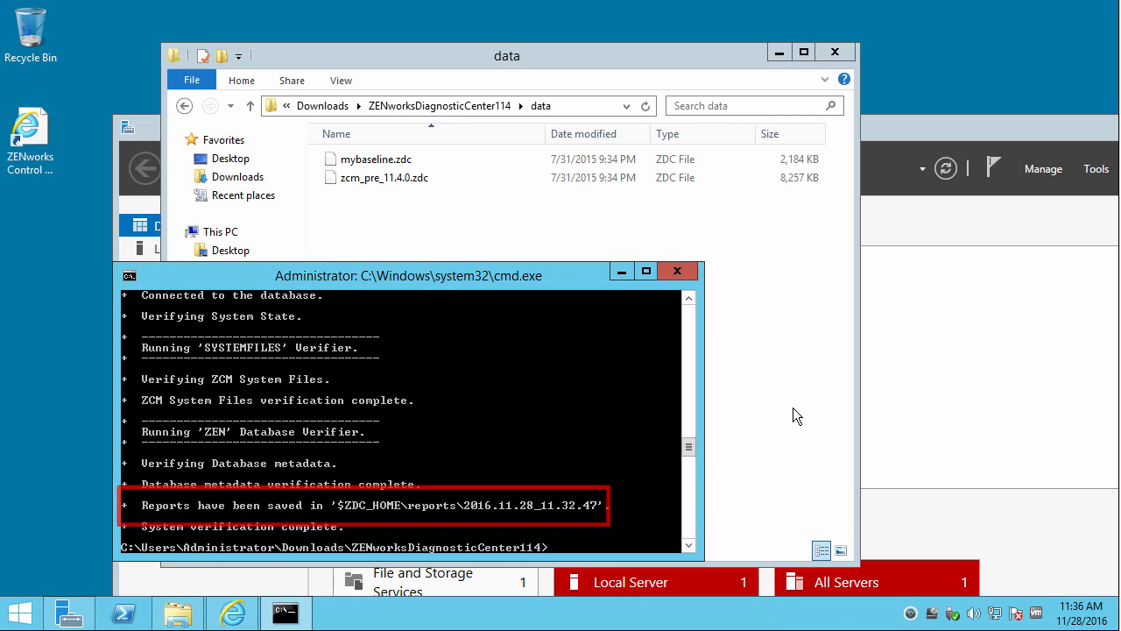
Open index in the reports > 2016.11.28_11.32.47 folder in the browser.
left_click(457, 106)
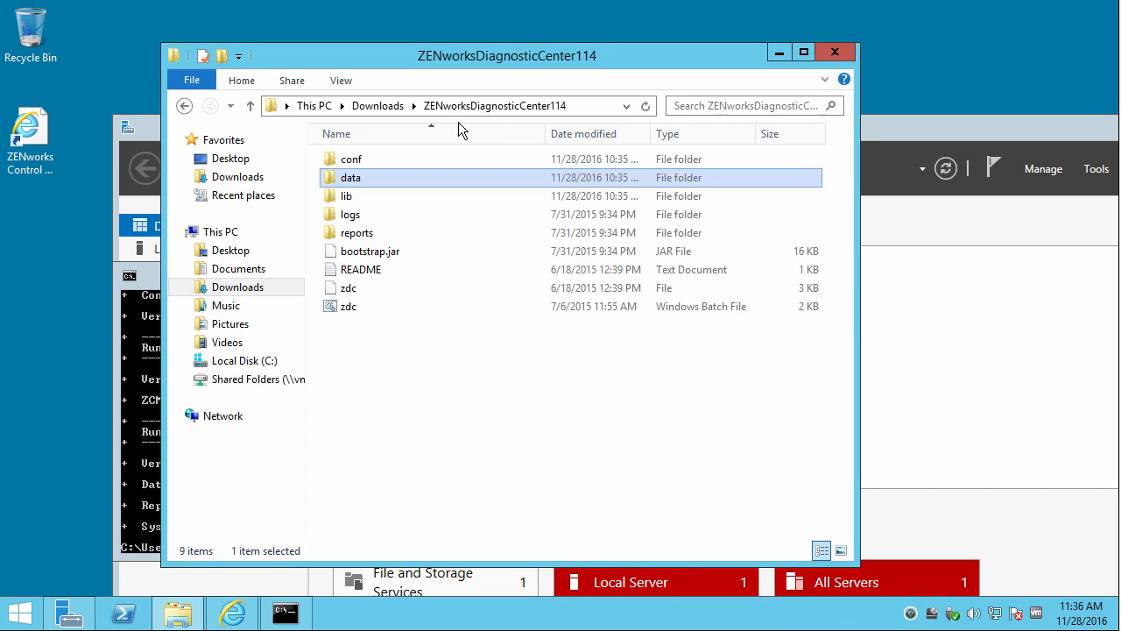
left_click(360, 236)
double_click(359, 235)
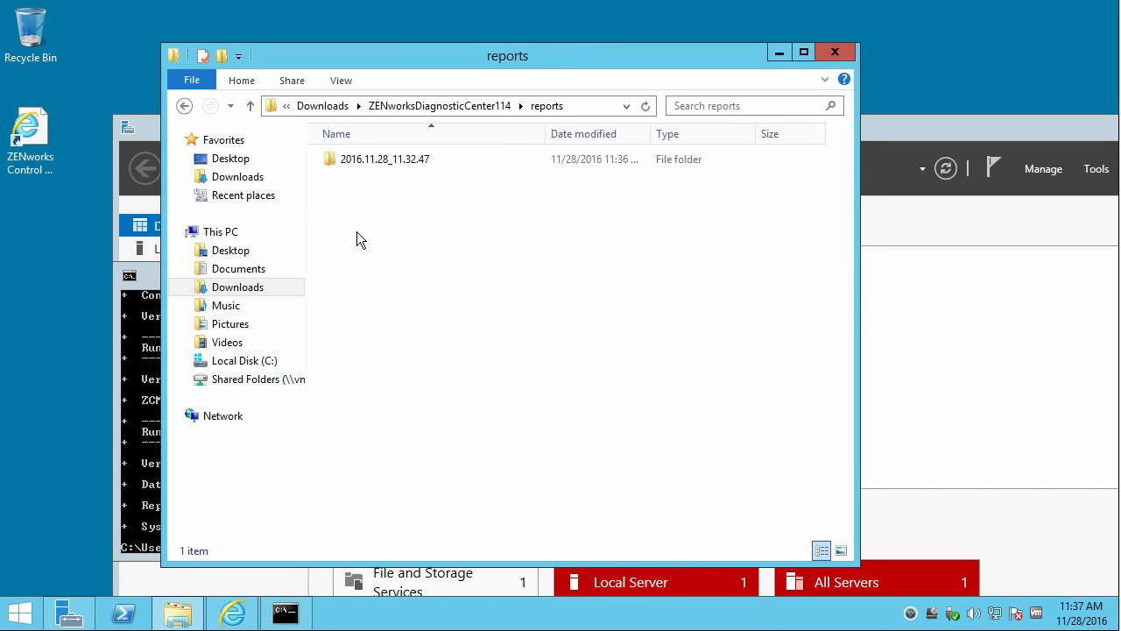
double_click(375, 164)
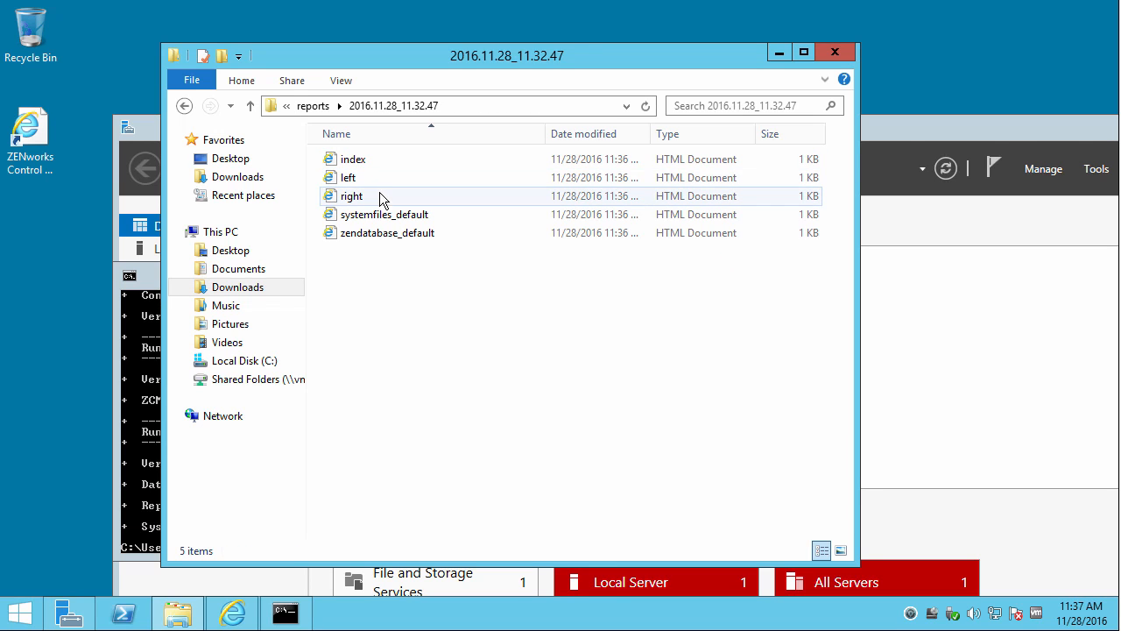
double_click(364, 160)
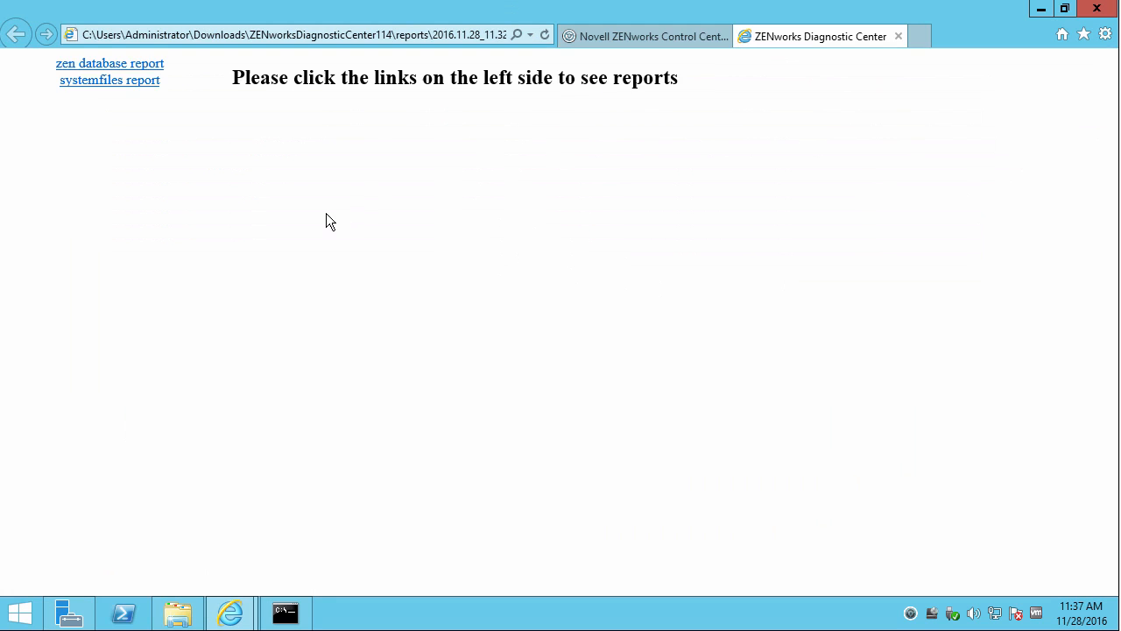
Open the zen database report and then the systemfiles report in Internet Explorer.
left_click(140, 70)
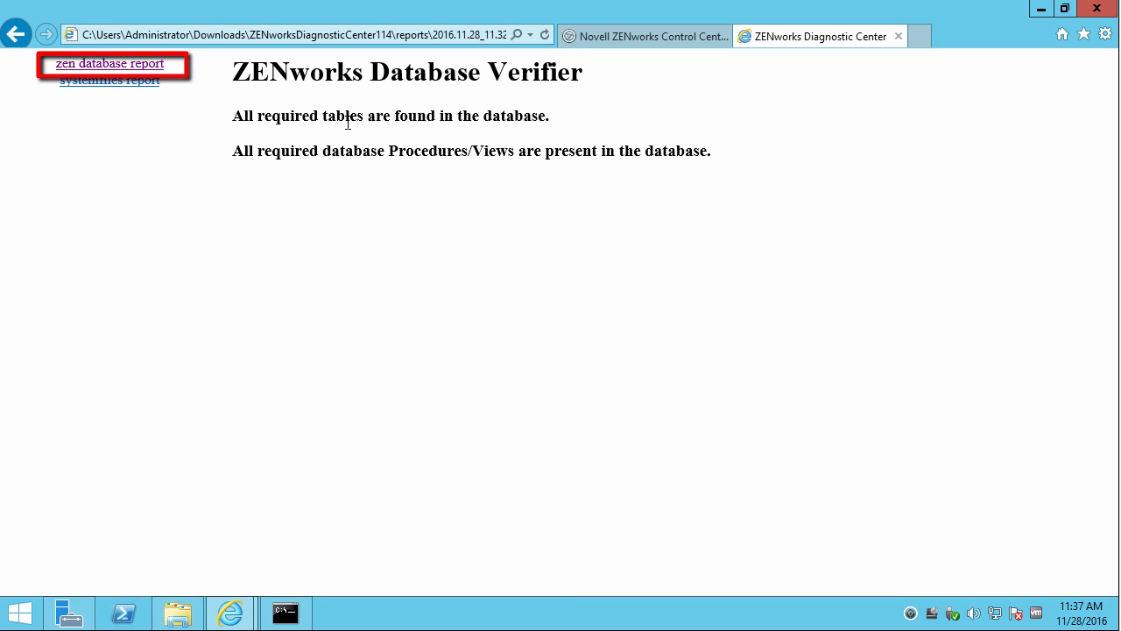
left_click(128, 85)
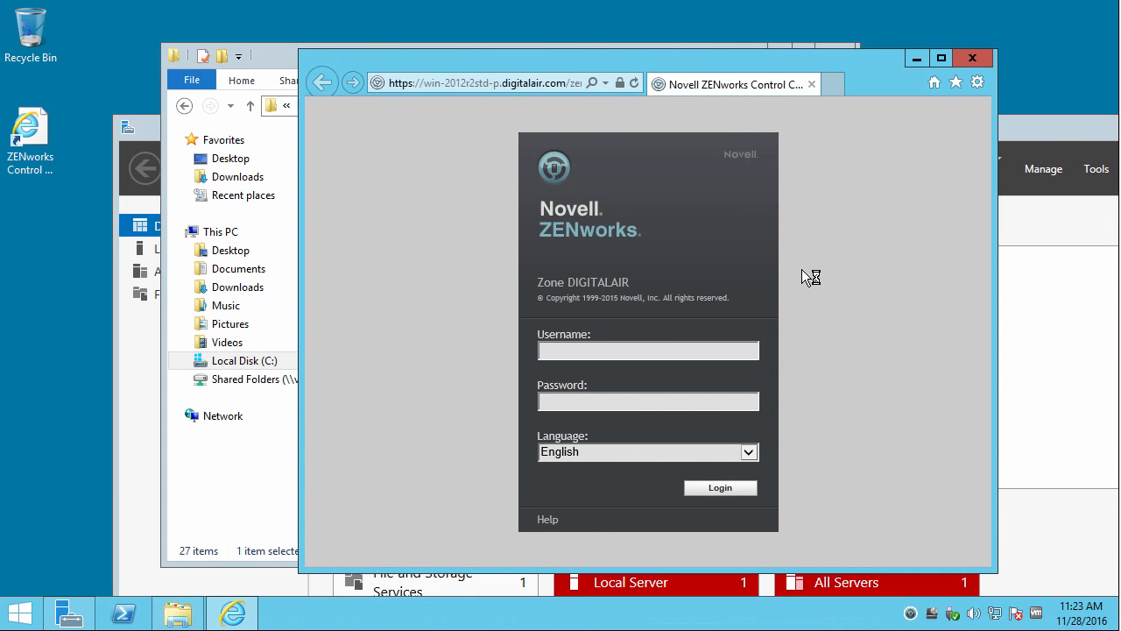
Log in to ZENworks Control Center as Administrator with the account password, then maximize the browser window.
left_click(661, 351)
type("Administrator")
key("Tab")
type("••••••")
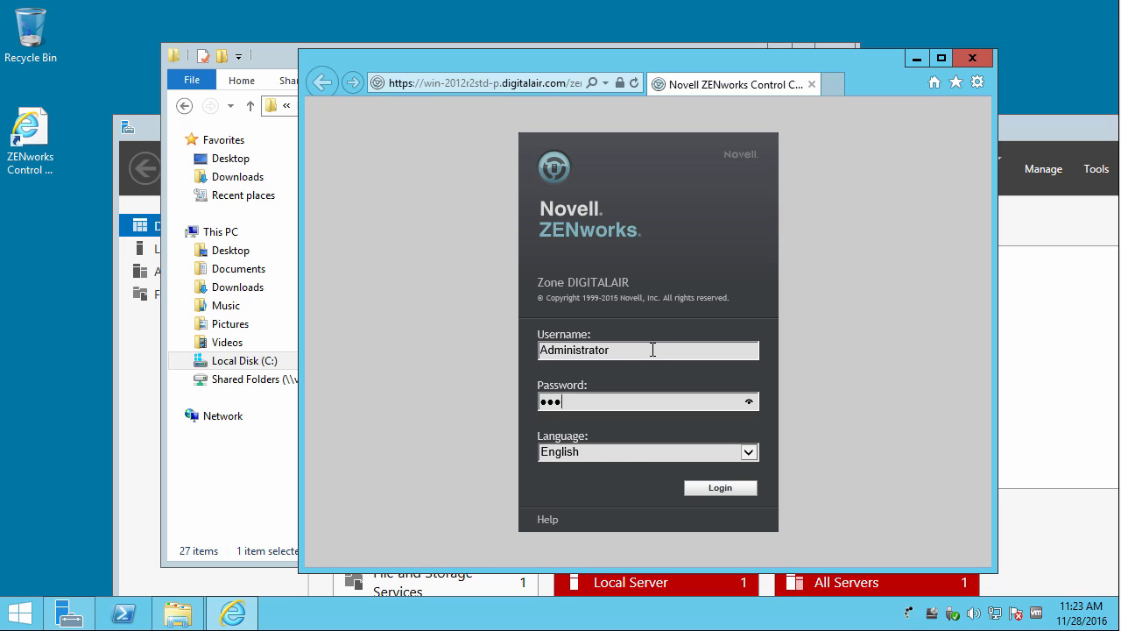
key("Return")
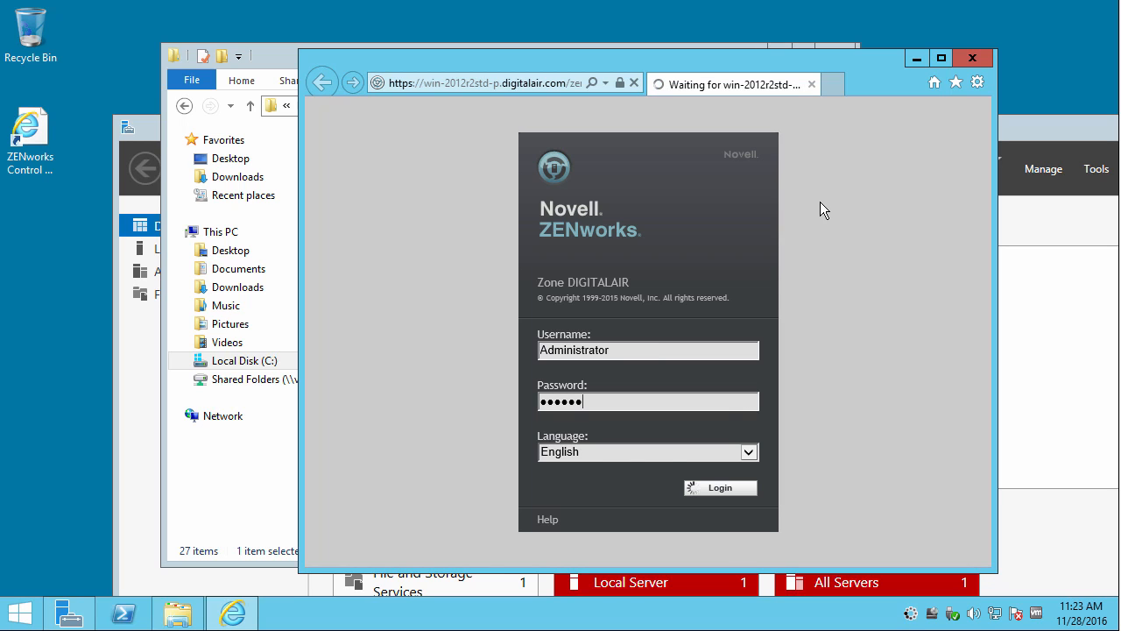
left_click(942, 58)
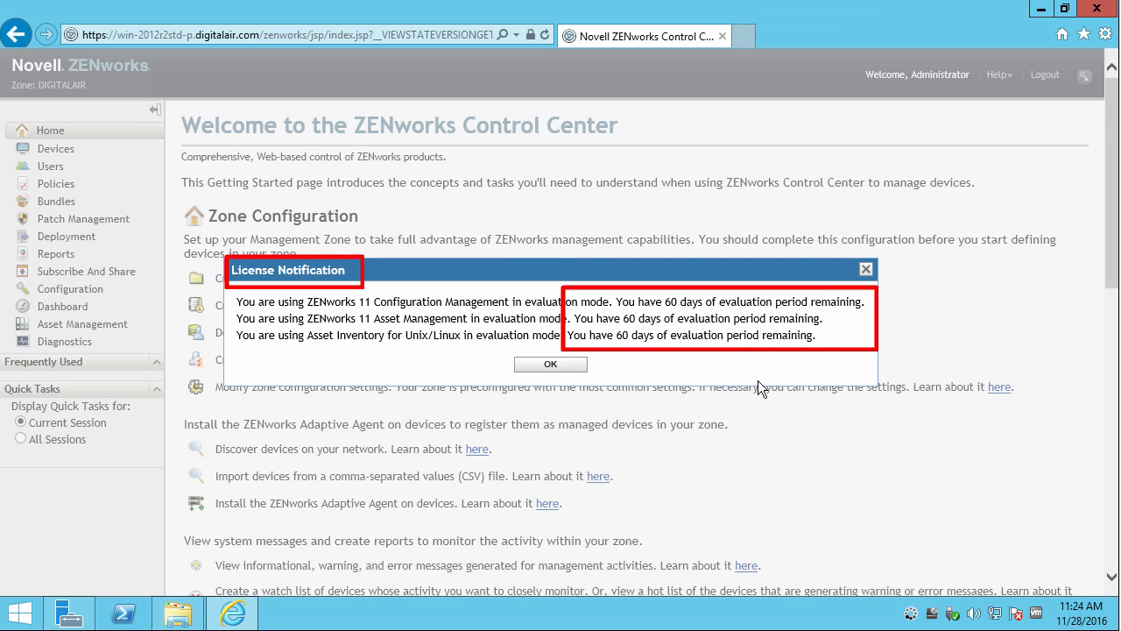
Dismiss the License Notification and check the product licence states on the Configuration page.
left_click(562, 364)
left_click(92, 295)
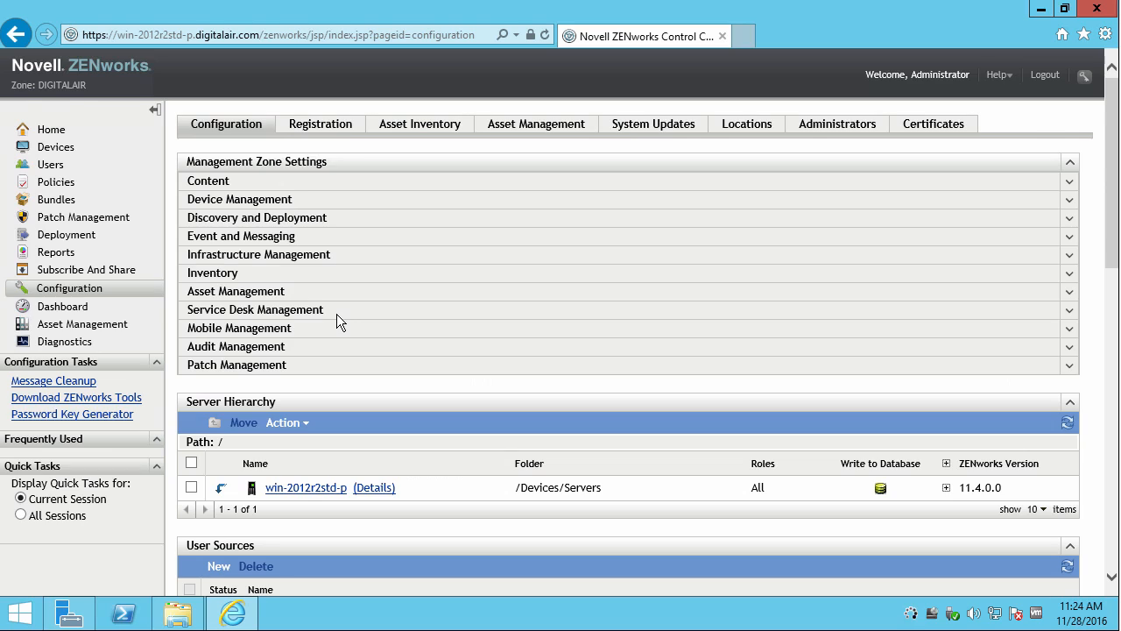
scroll(336, 314, "down", 5)
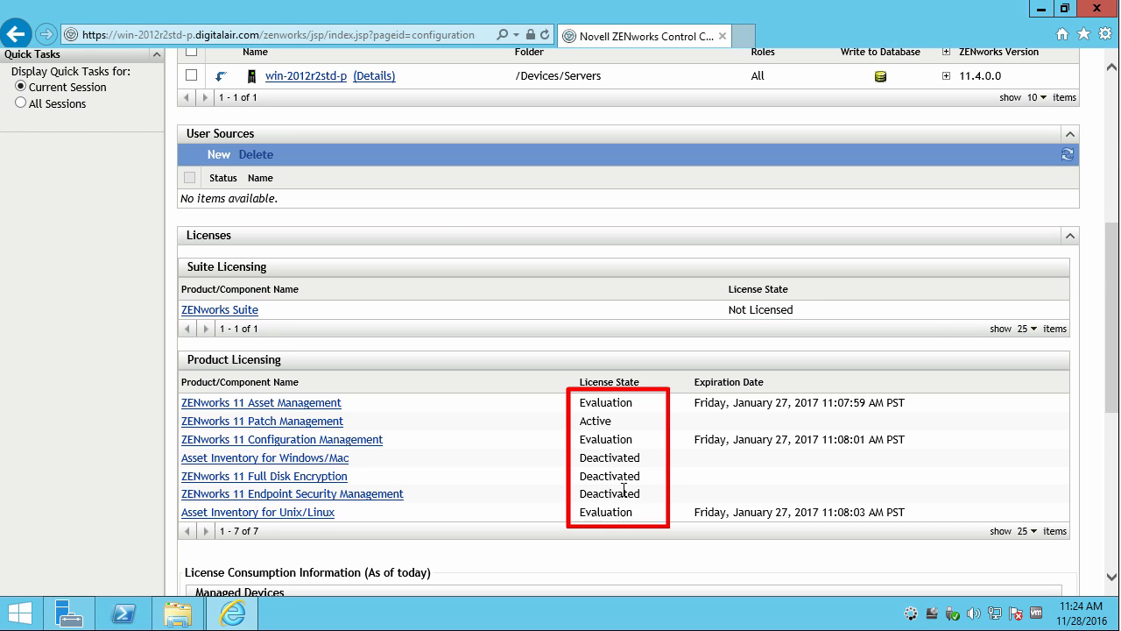
scroll(492, 406, "up", 5)
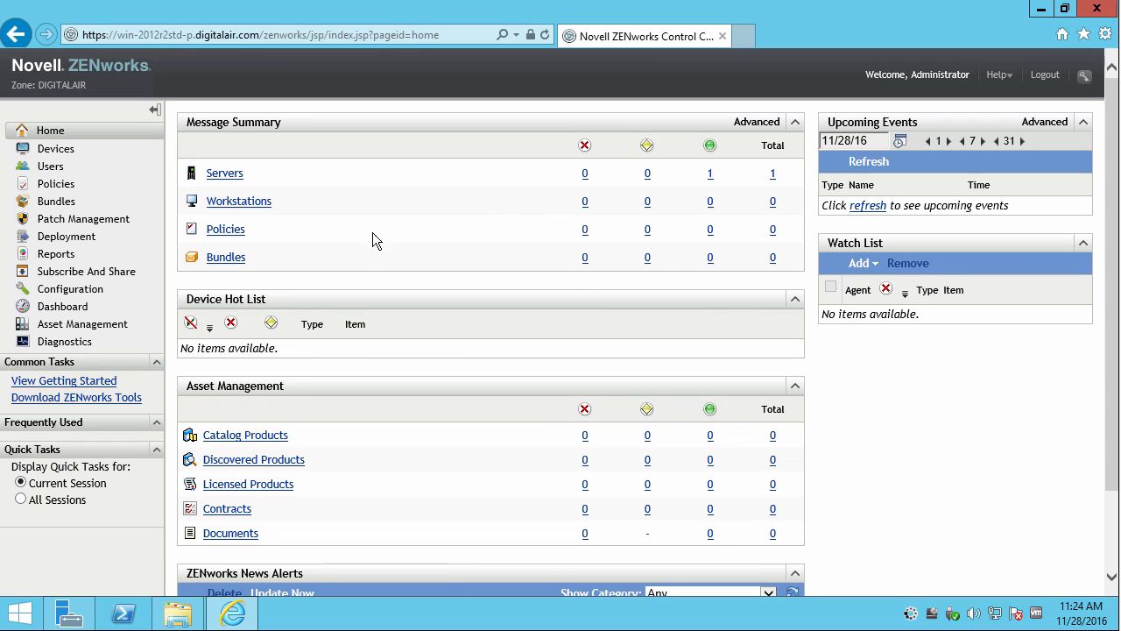
Visit the Bundles list, then return to Configuration and expand Asset Management and Infrastructure Management.
left_click(52, 204)
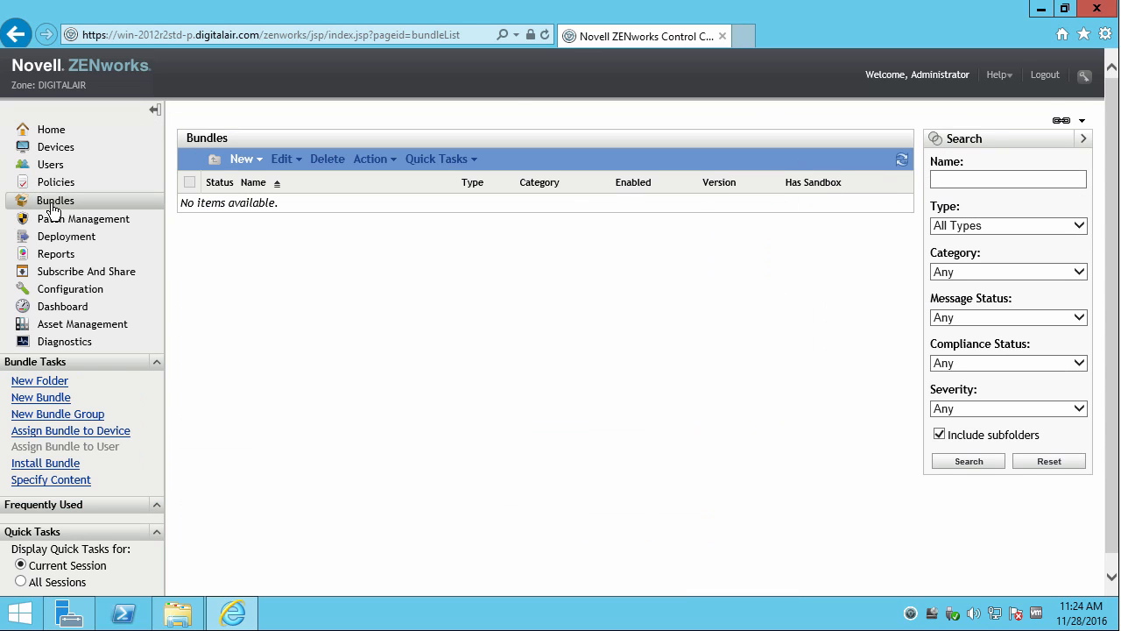
left_click(75, 296)
left_click(368, 291)
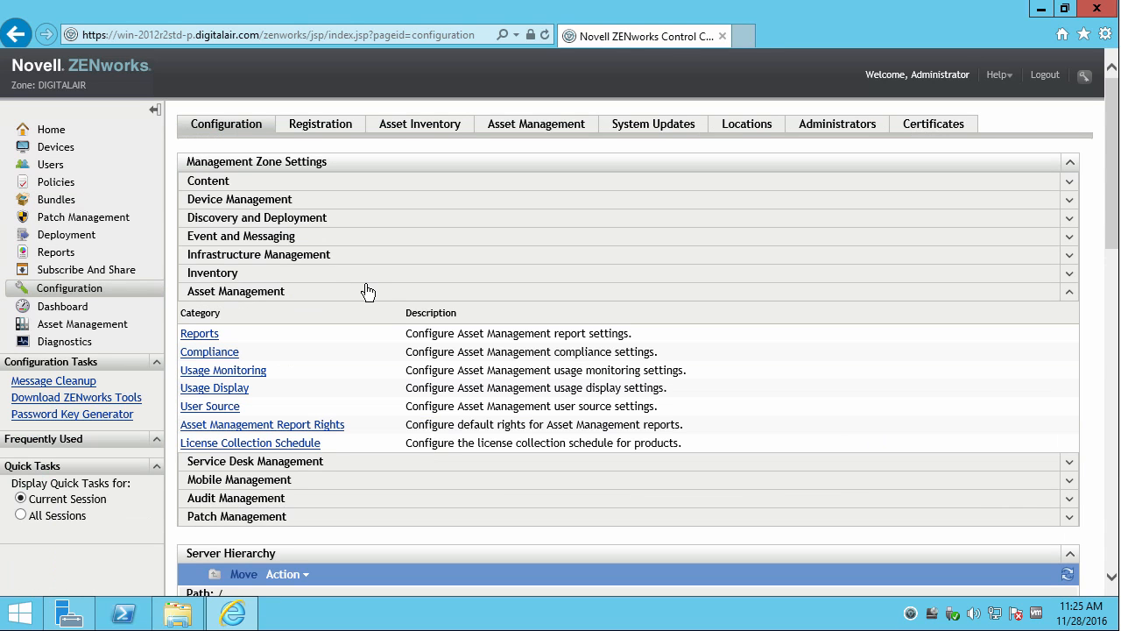
left_click(283, 255)
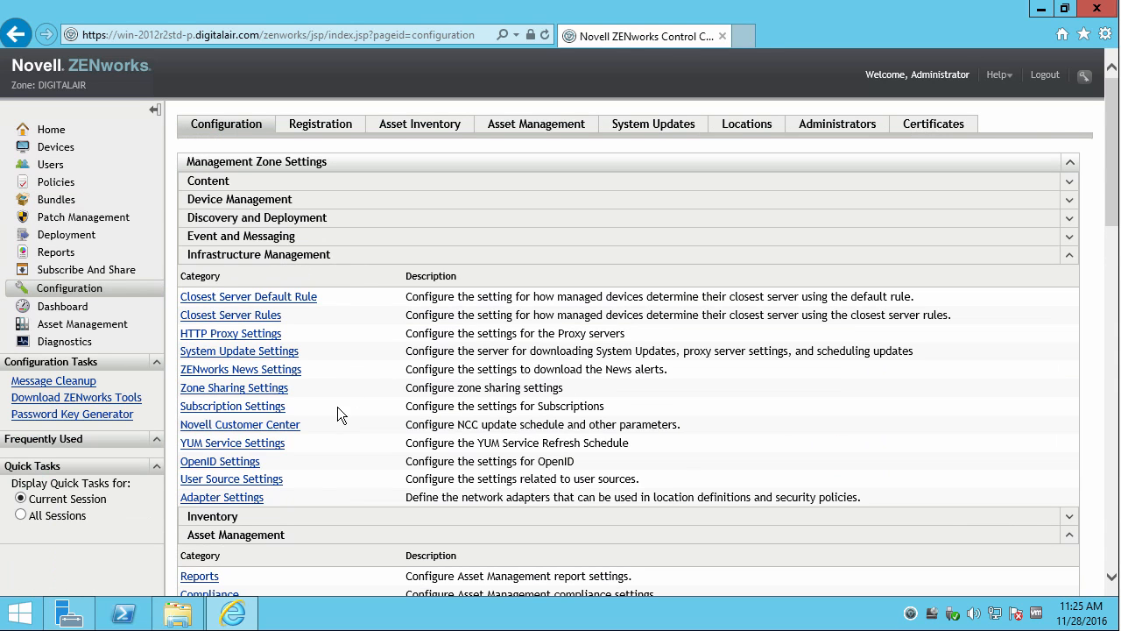
Open an administrator Command Prompt, change to the Downloads folder and list its contents.
right_click(20, 618)
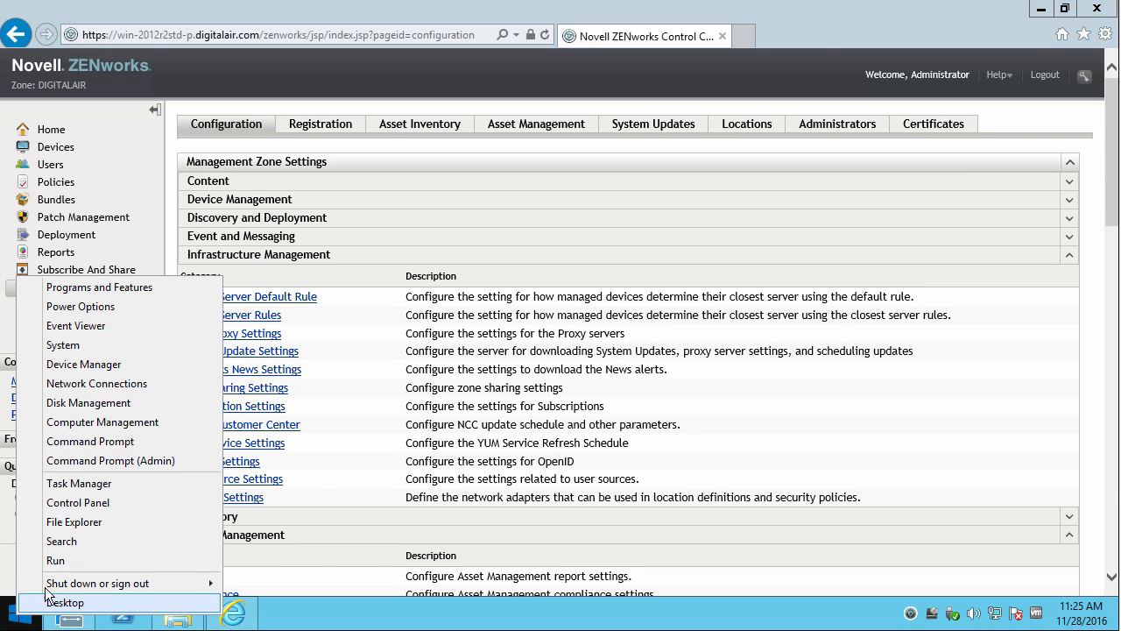
left_click(61, 566)
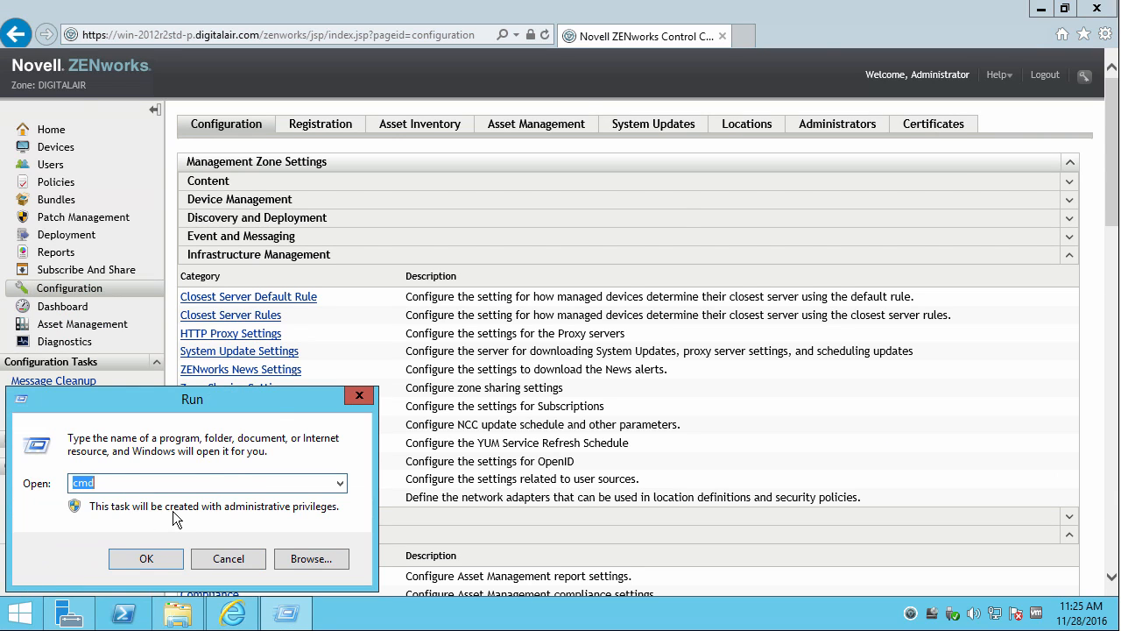
key("Return")
type("cd Downloads")
key("Return")
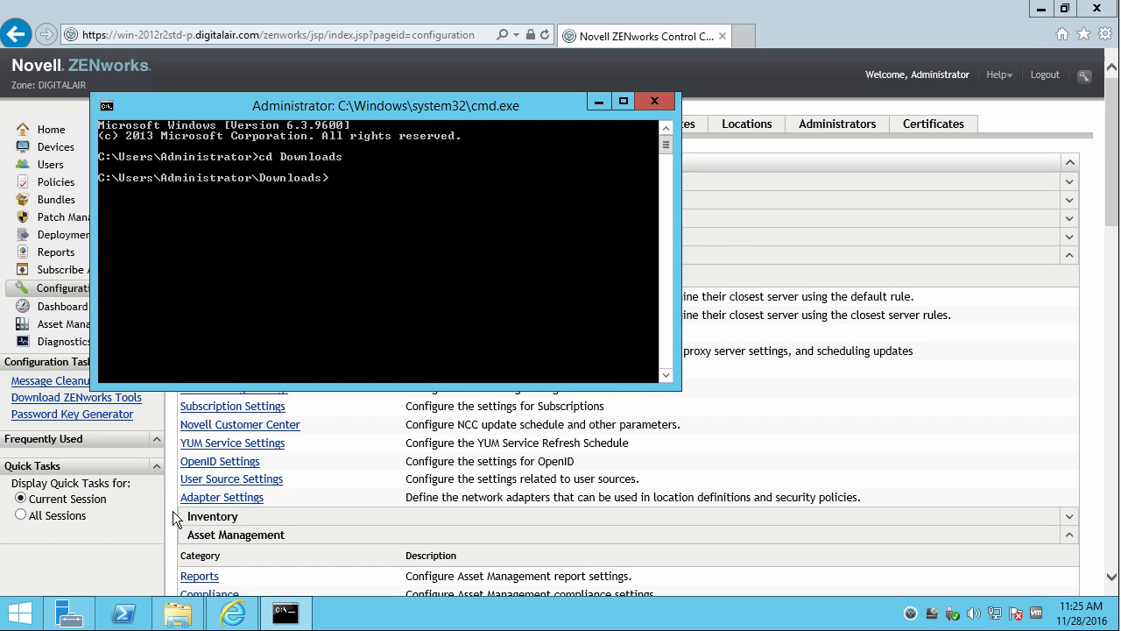
type("dir")
key("Return")
Import ZCM_11_4_Post_11SP4_Update_Prereq.zip with zman sui, authenticating as Administrator.
type("zman sui ")
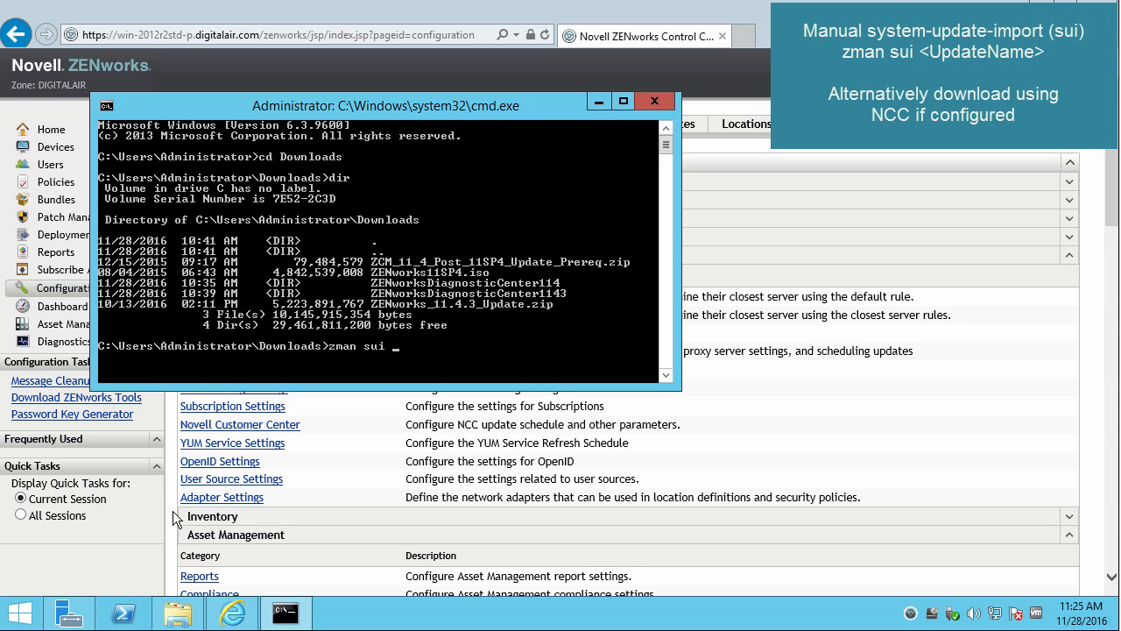
type("ZCM")
key("Tab")
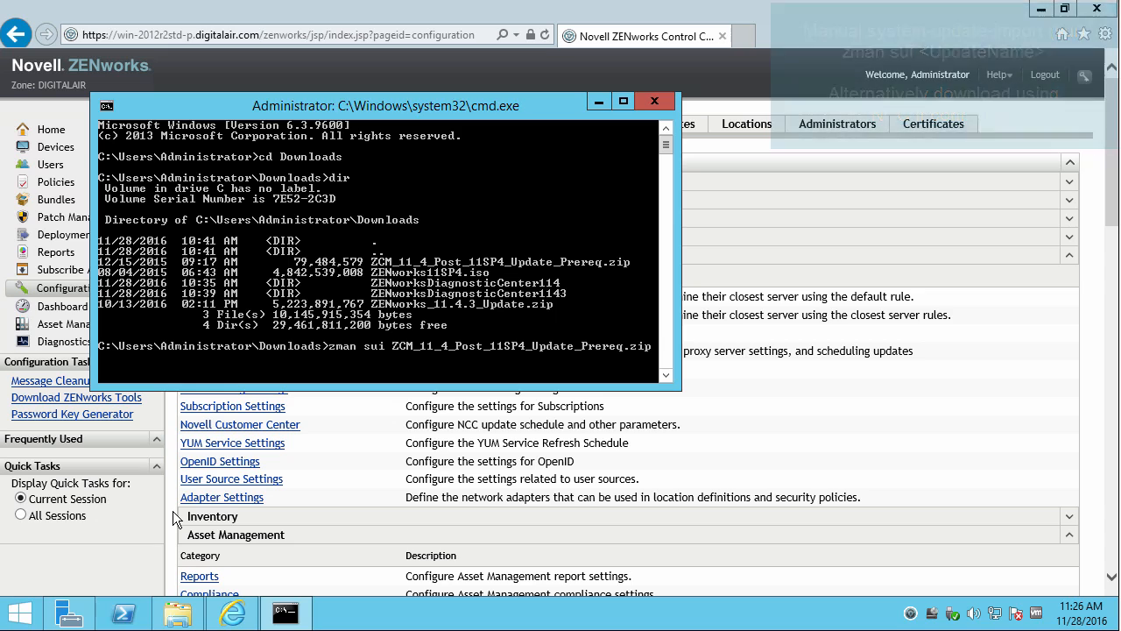
key("Return")
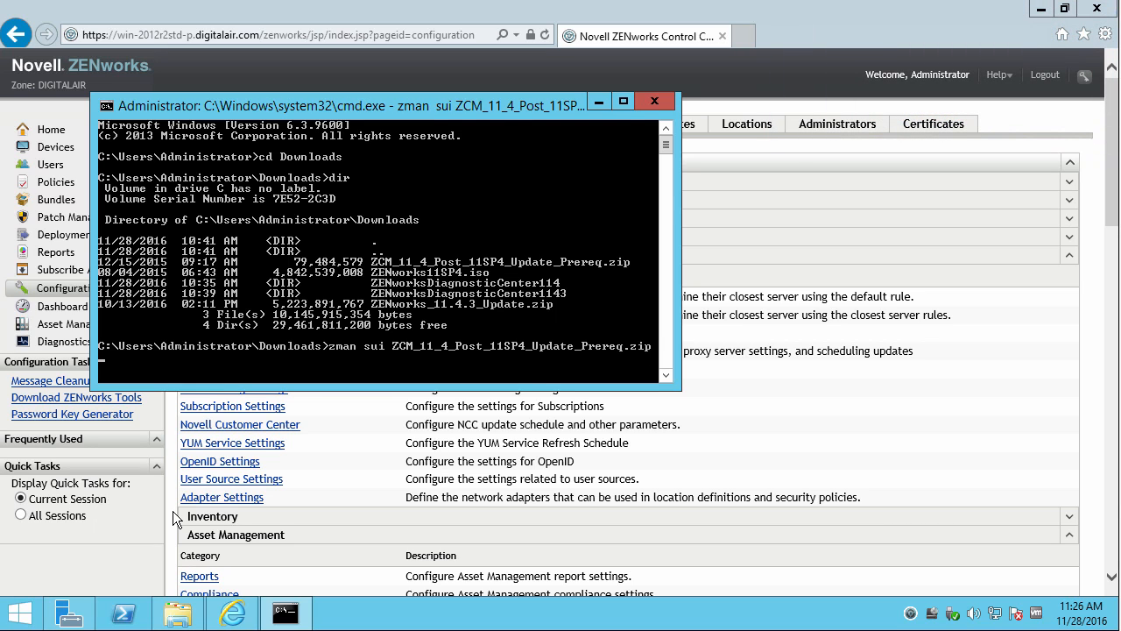
type("Administrator")
key("Return")
type("******")
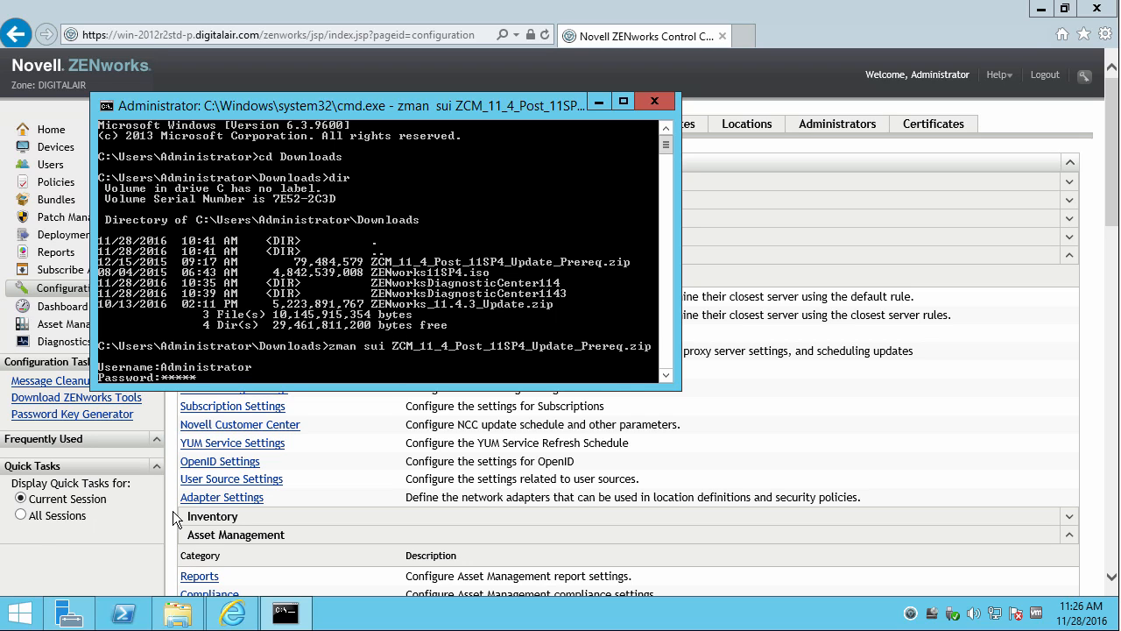
key("Return")
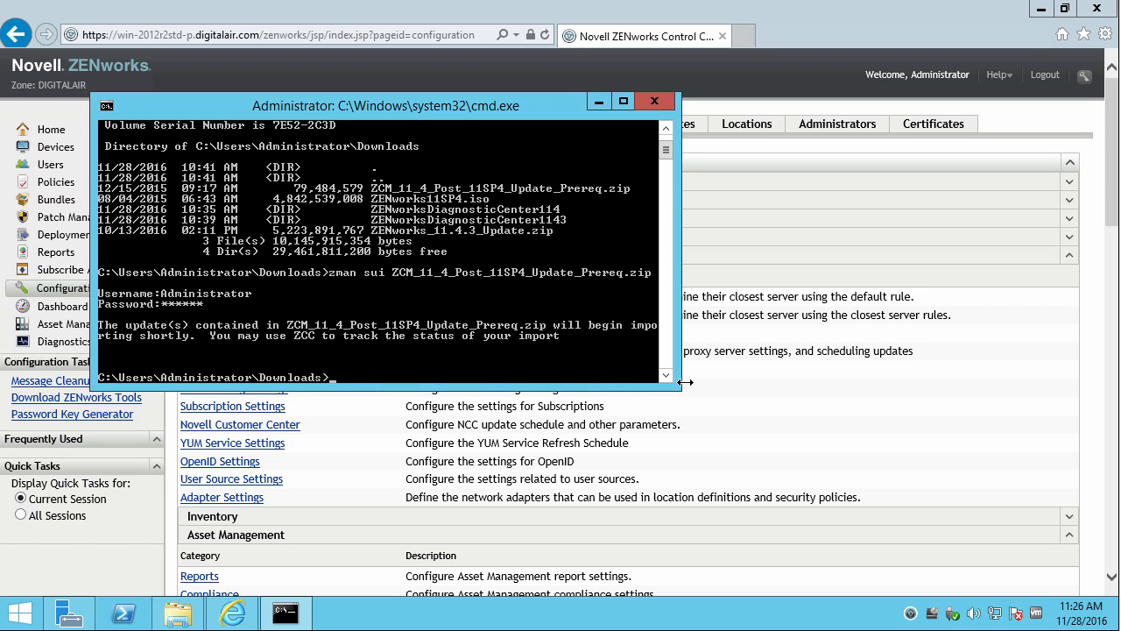
left_click(783, 364)
left_click(665, 137)
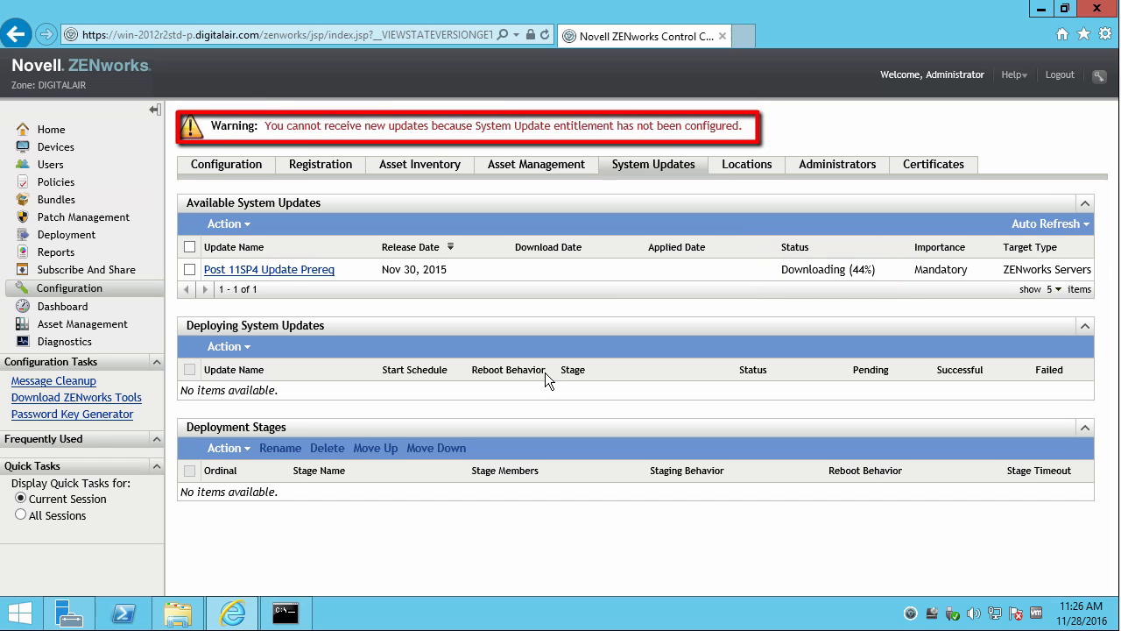
left_click_drag(742, 126, 260, 126)
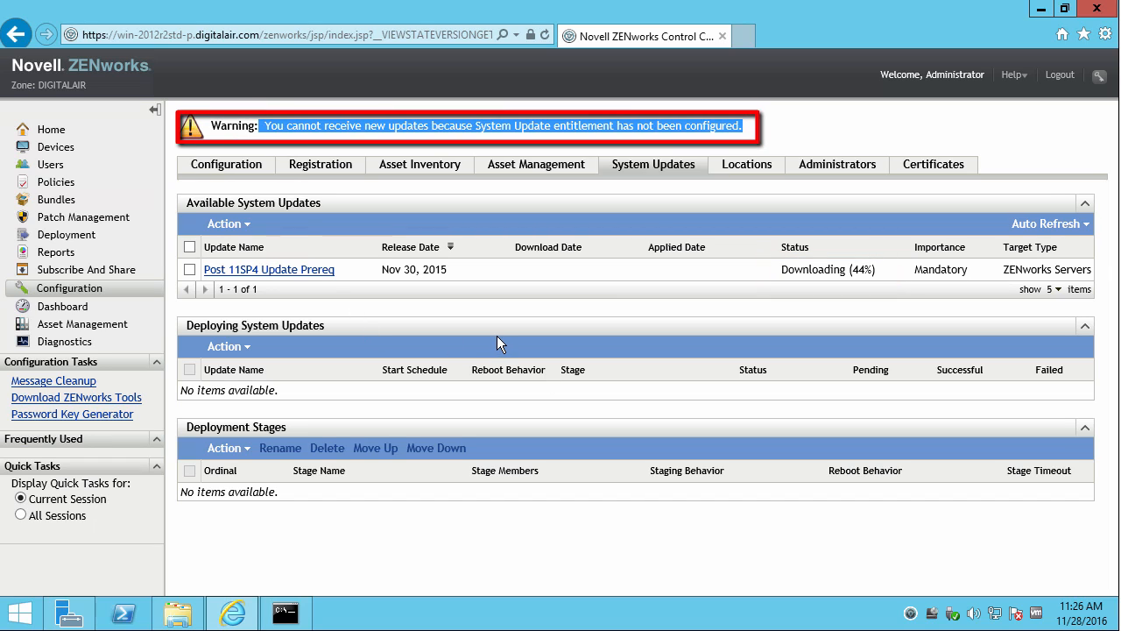
left_click(504, 309)
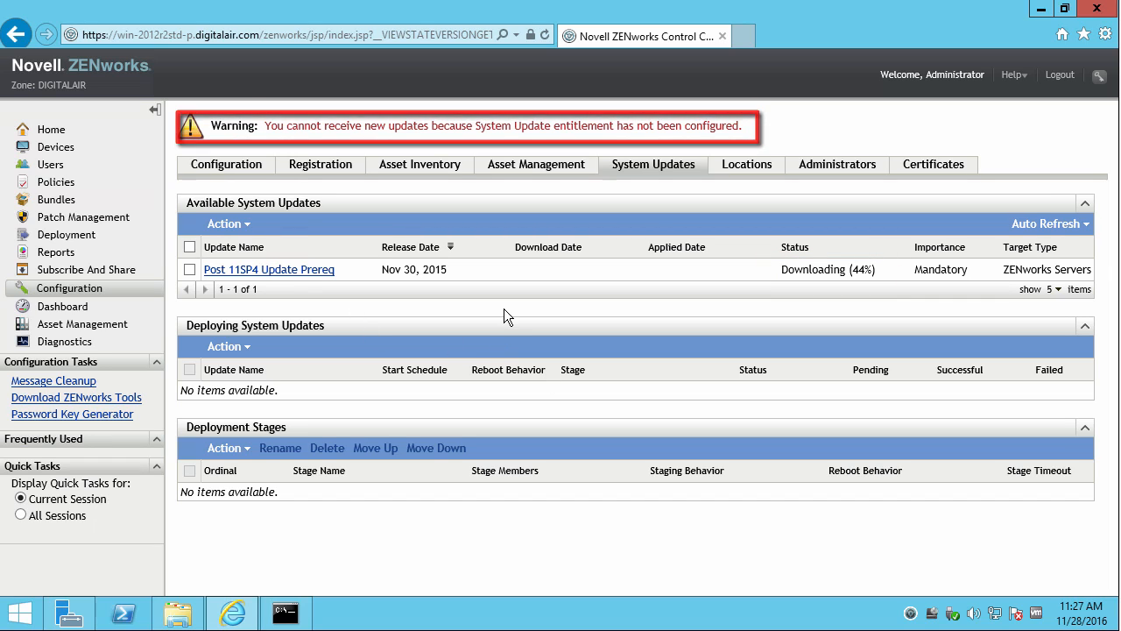
left_click(53, 292)
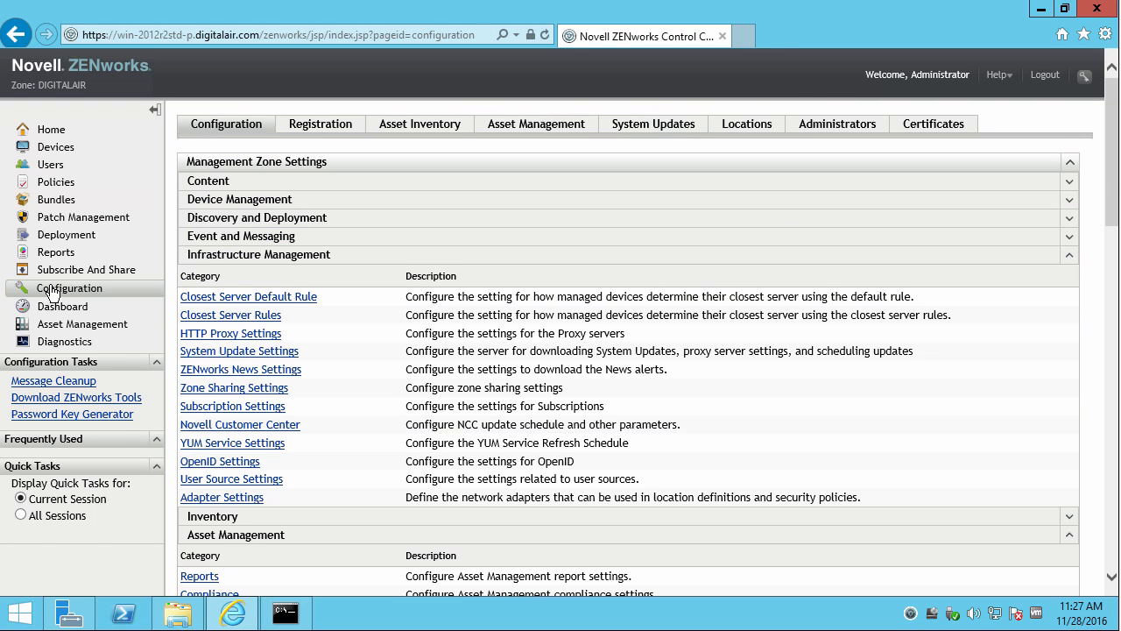
Activate the System Update entitlement using the entitlement e-mail address and pasted activation code.
left_click(244, 355)
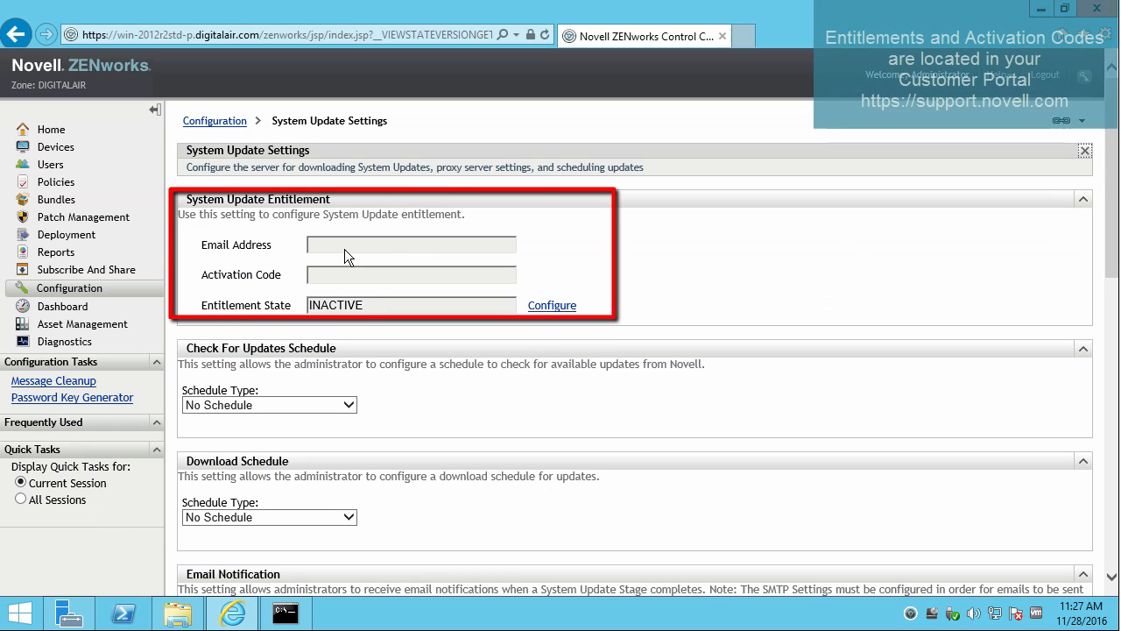
left_click(546, 306)
left_click(546, 306)
type(".........")
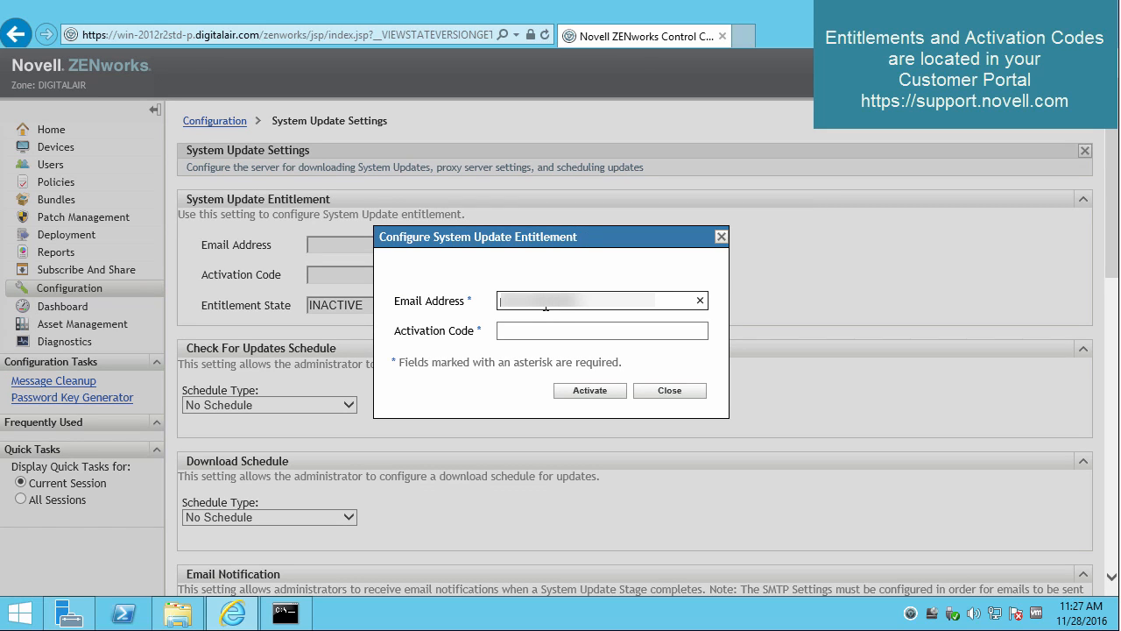
type(".........")
key("Tab")
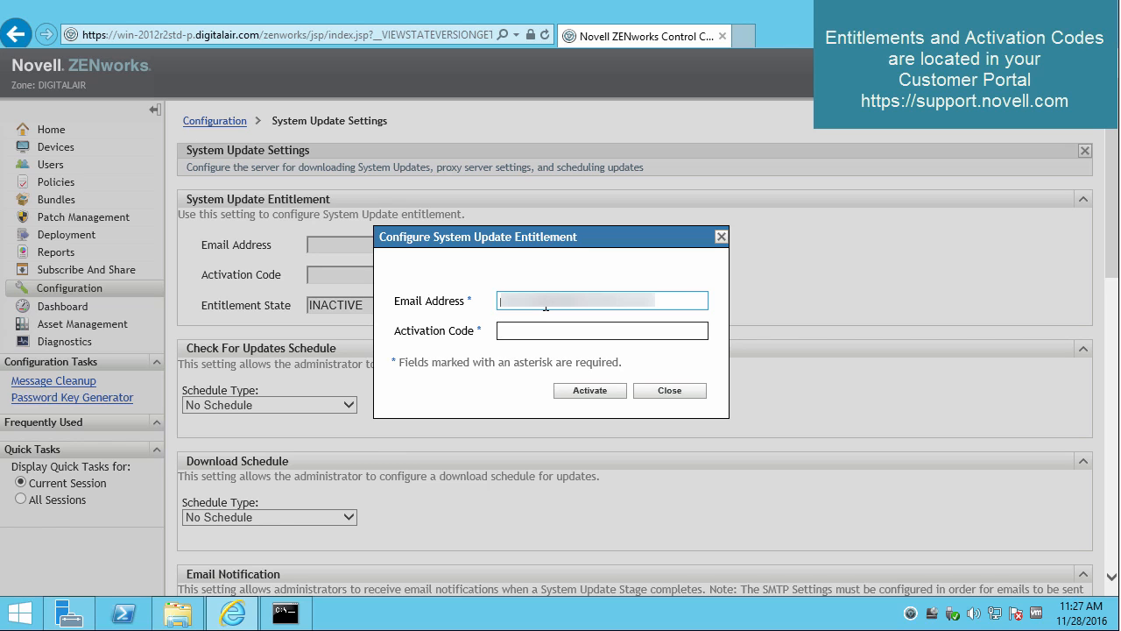
key("ctrl+v")
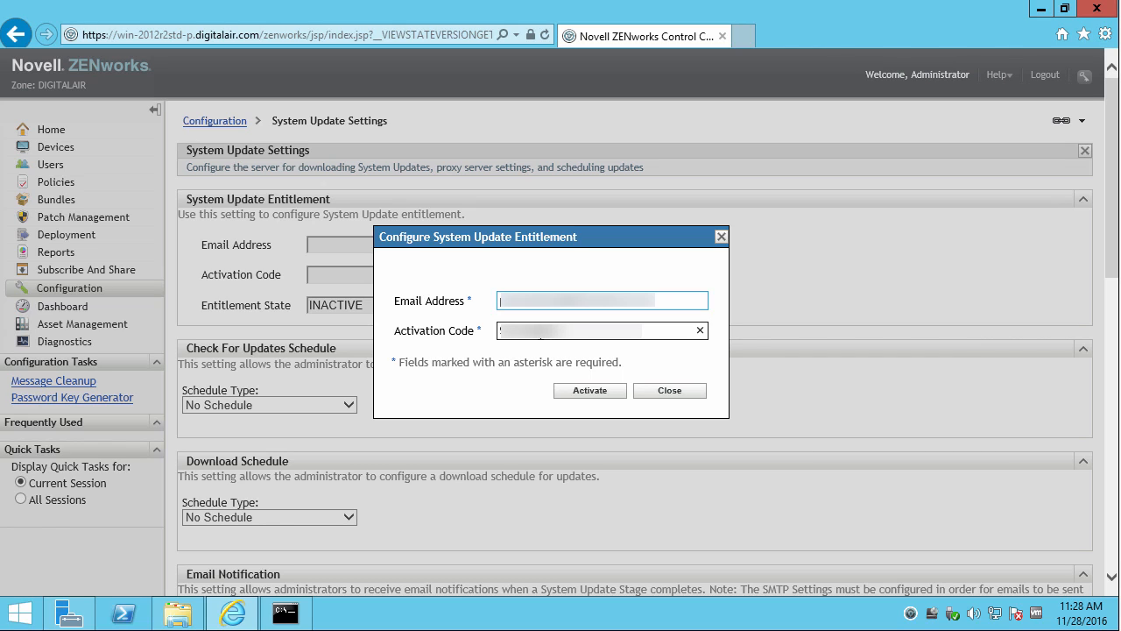
left_click(586, 394)
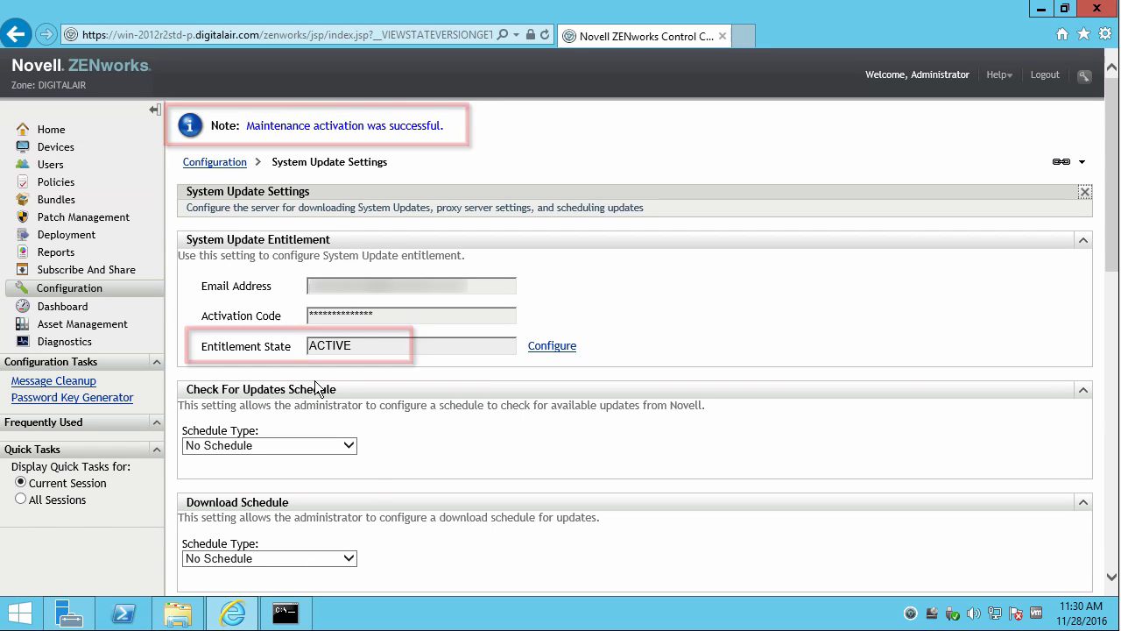
Keep the check and download schedules at No Schedule, then return to Configuration.
left_click(348, 444)
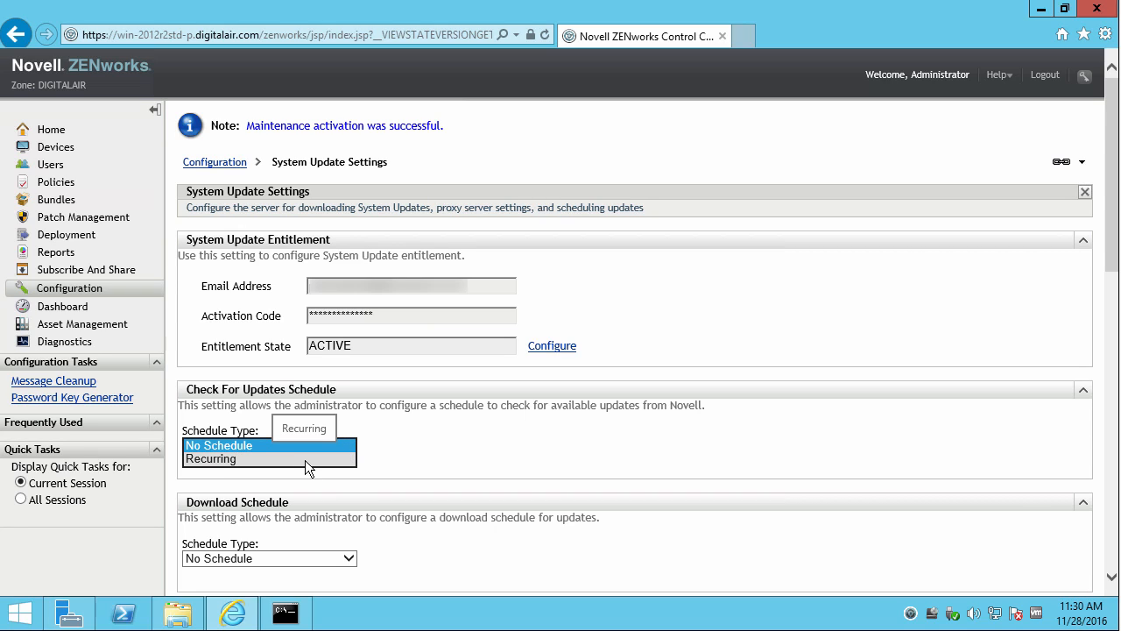
left_click(422, 456)
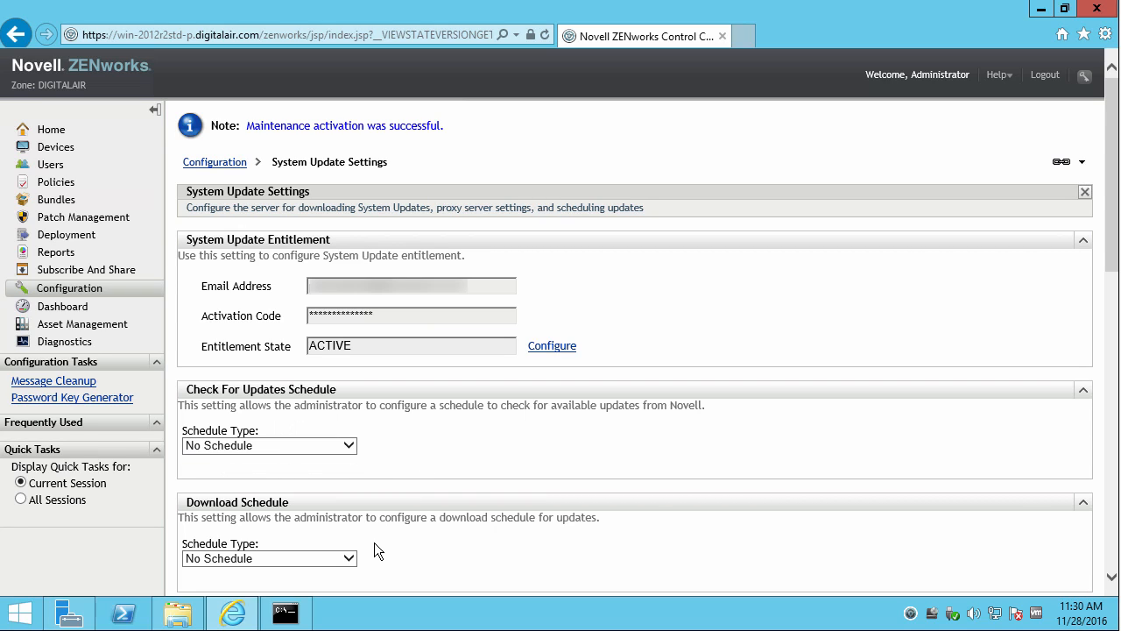
left_click(350, 557)
left_click(404, 442)
left_click(78, 293)
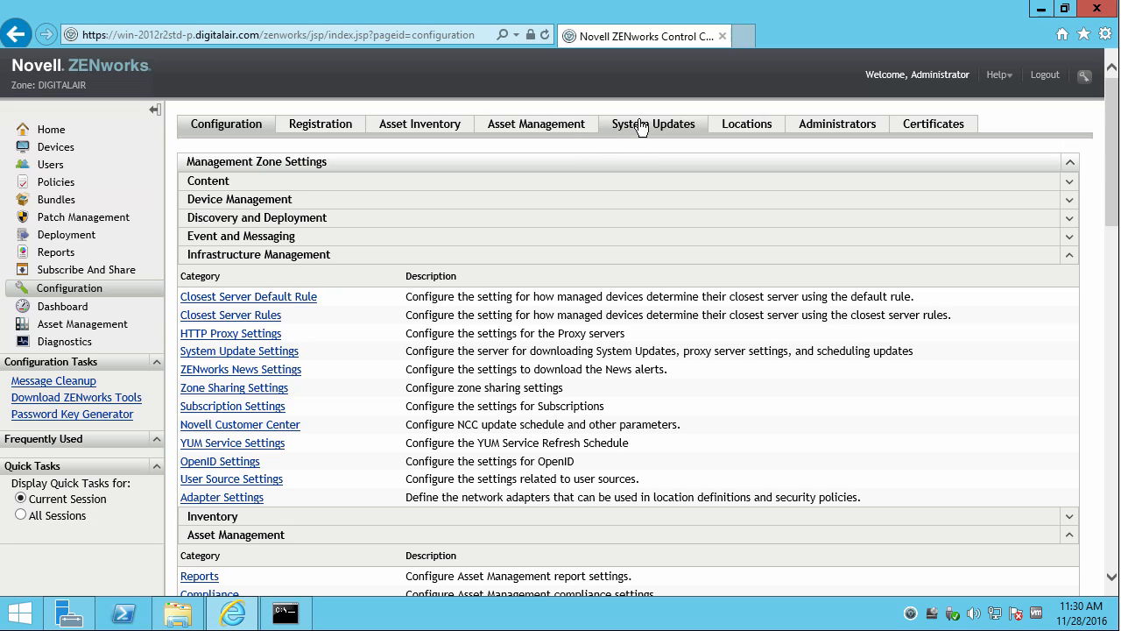
Authorize the Post 11SP4 Update Prereq update from the System Updates tab.
left_click(640, 127)
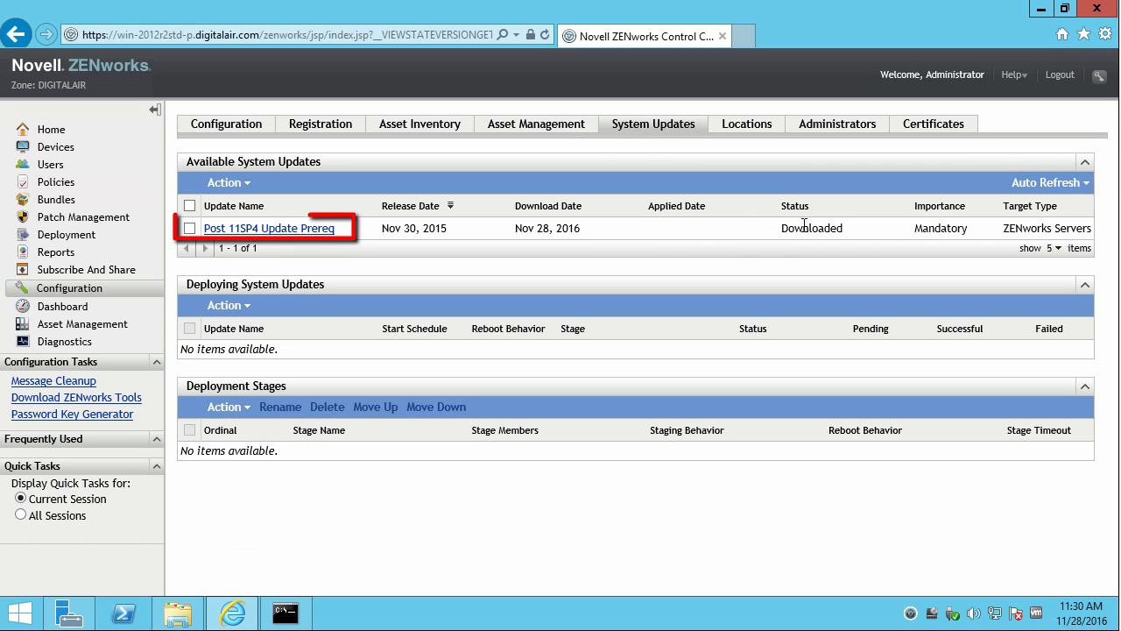
left_click(189, 228)
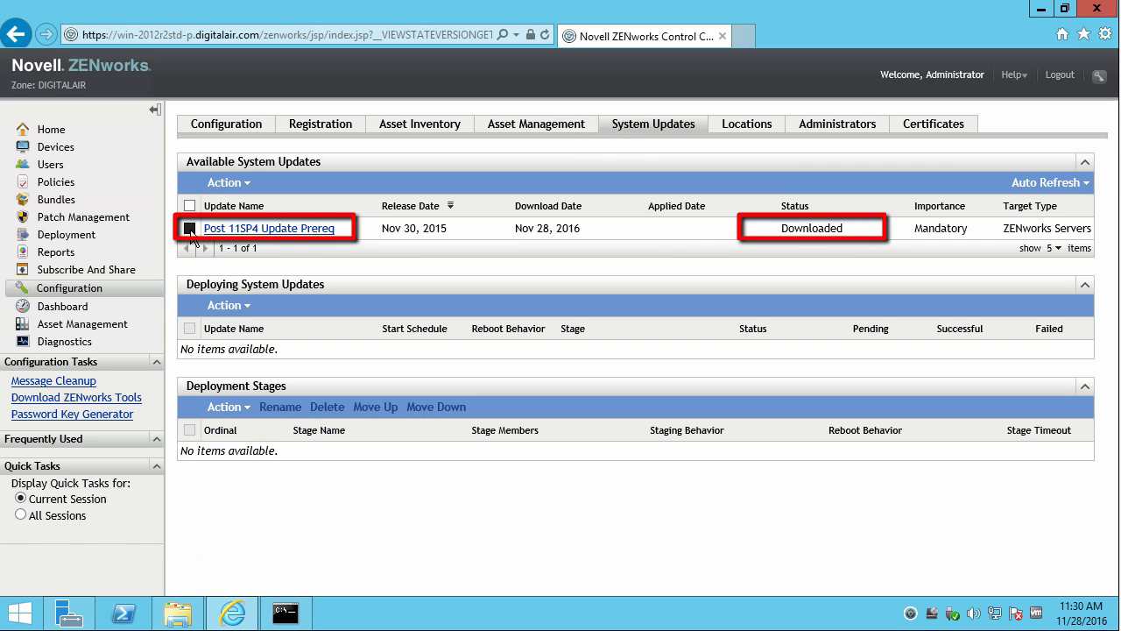
left_click(247, 184)
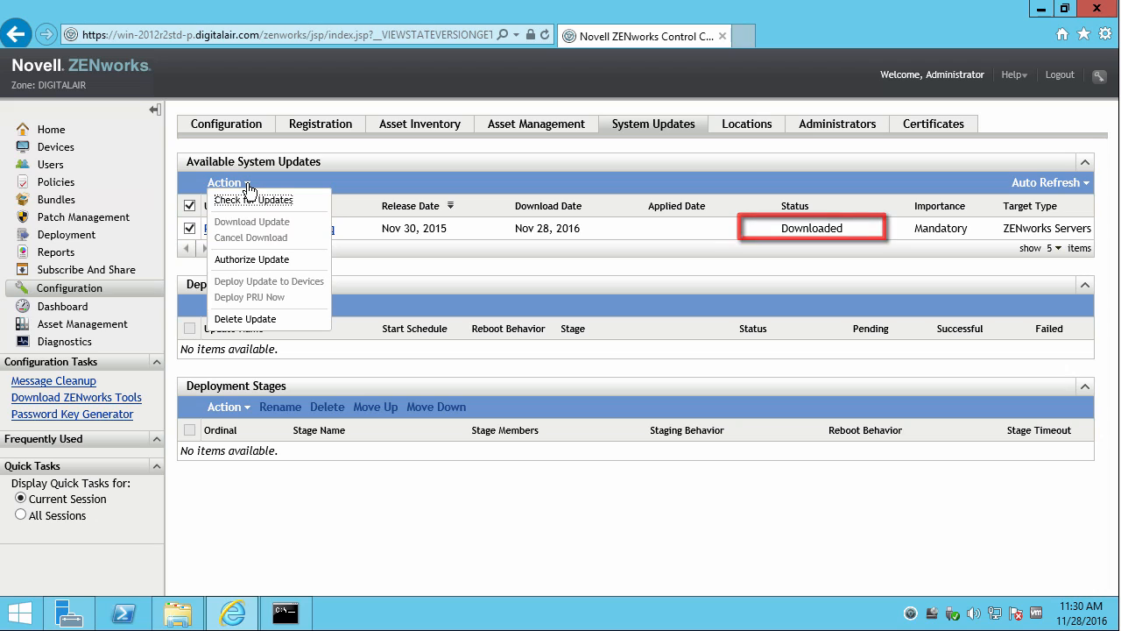
left_click(252, 260)
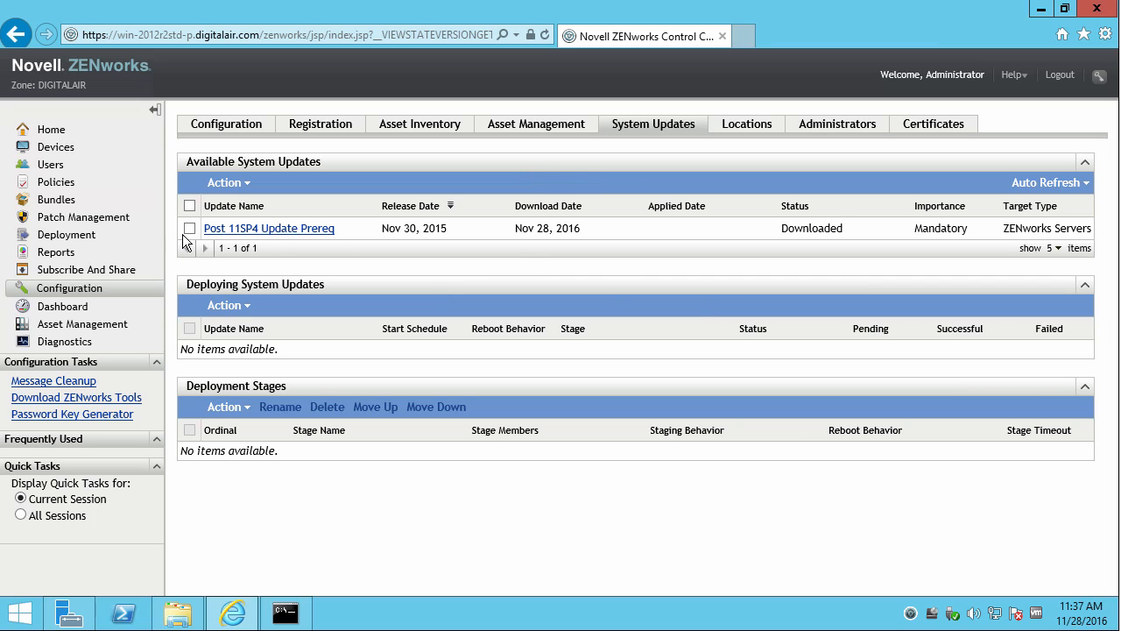
Start deploying Post 11SP4 Update Prereq to selected devices, keeping prompt-to-reboot behaviour.
left_click(189, 228)
left_click(247, 184)
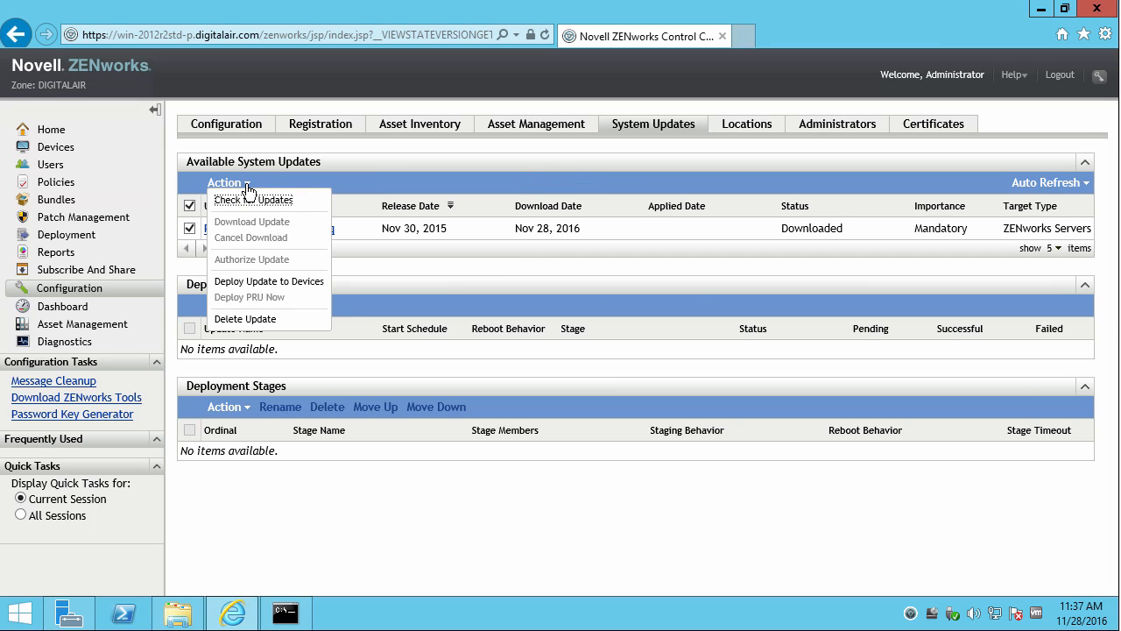
left_click(268, 281)
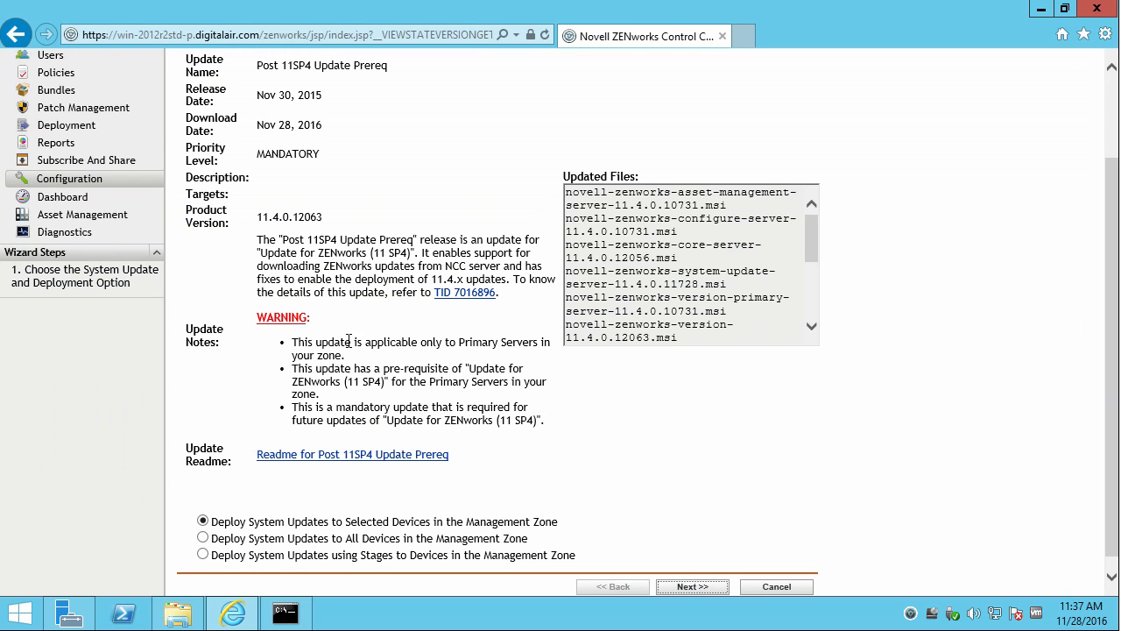
left_click(693, 586)
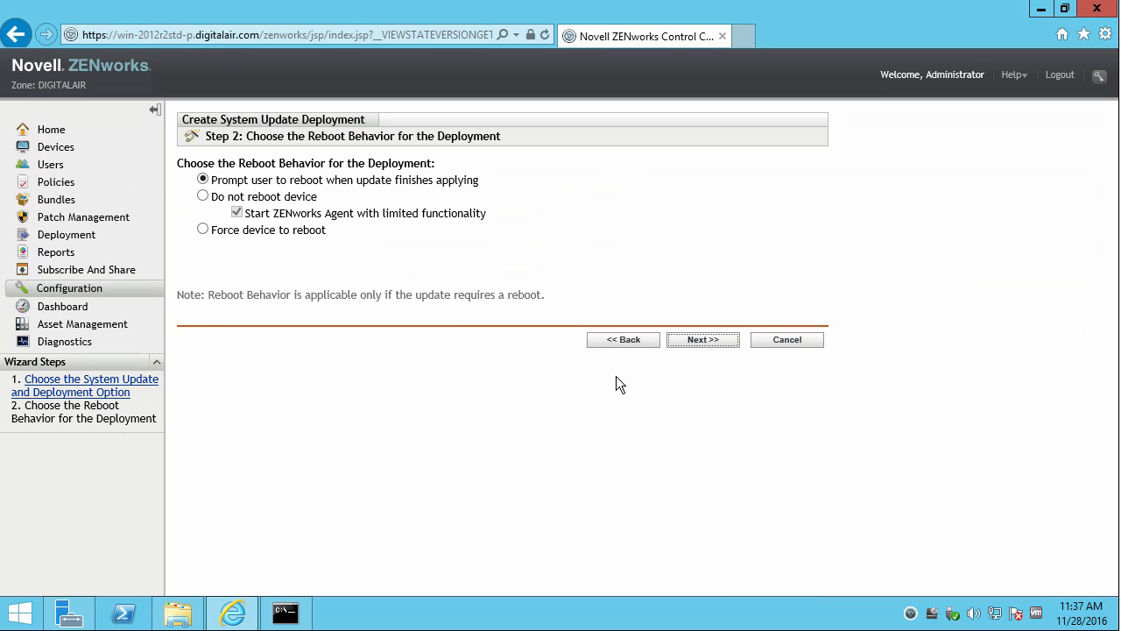
left_click(688, 339)
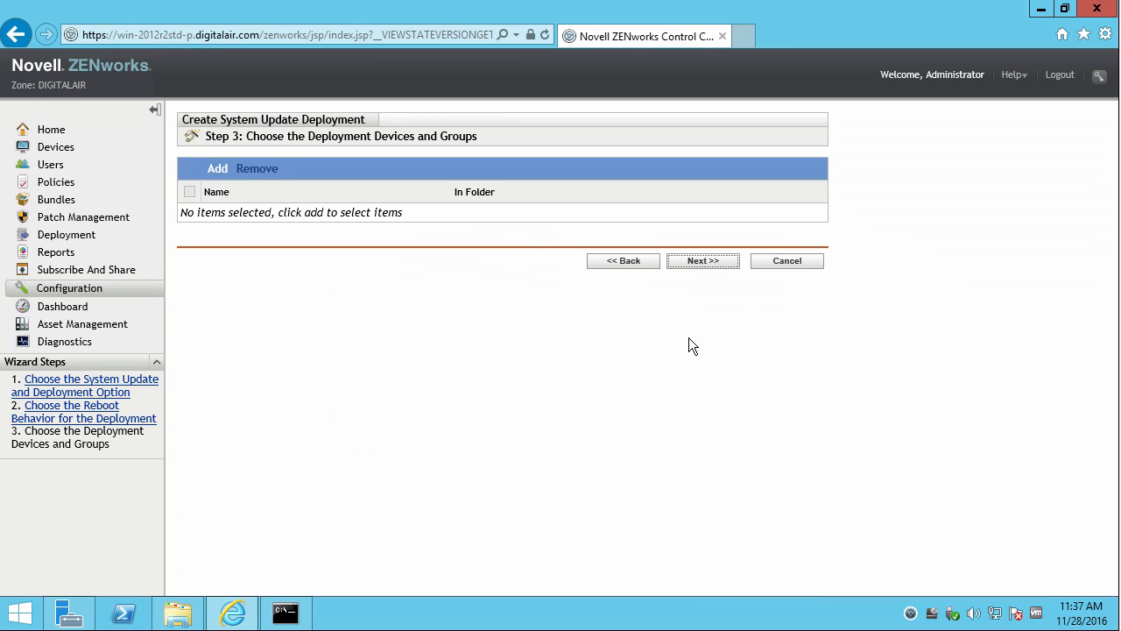
Add server win-2012r2std-p from the Servers folder as the deployment target.
left_click(218, 170)
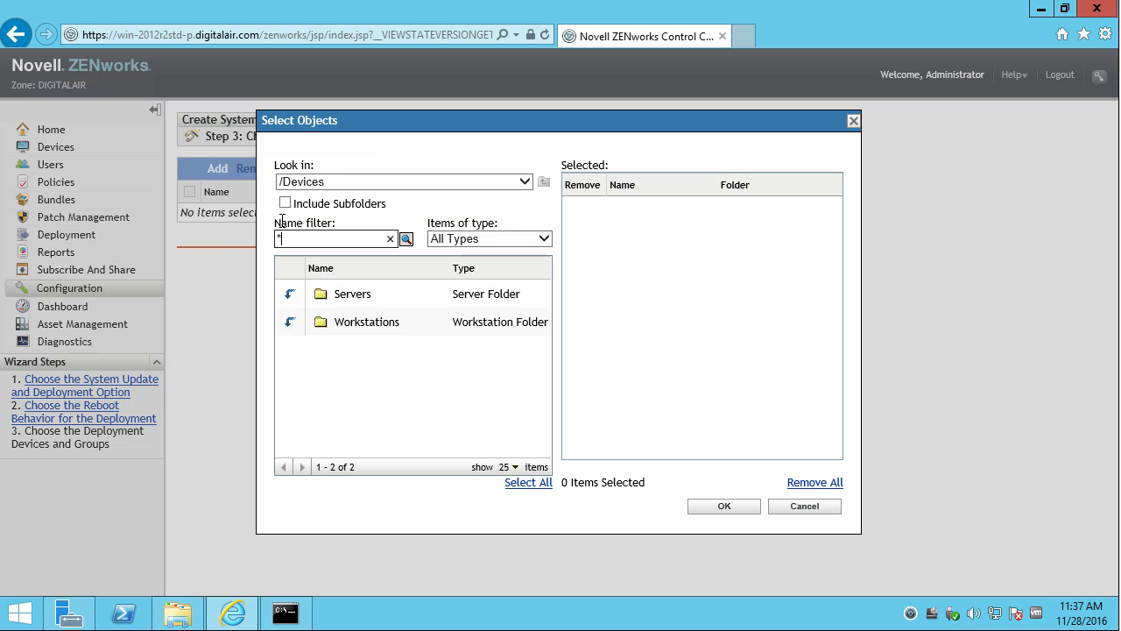
left_click(290, 294)
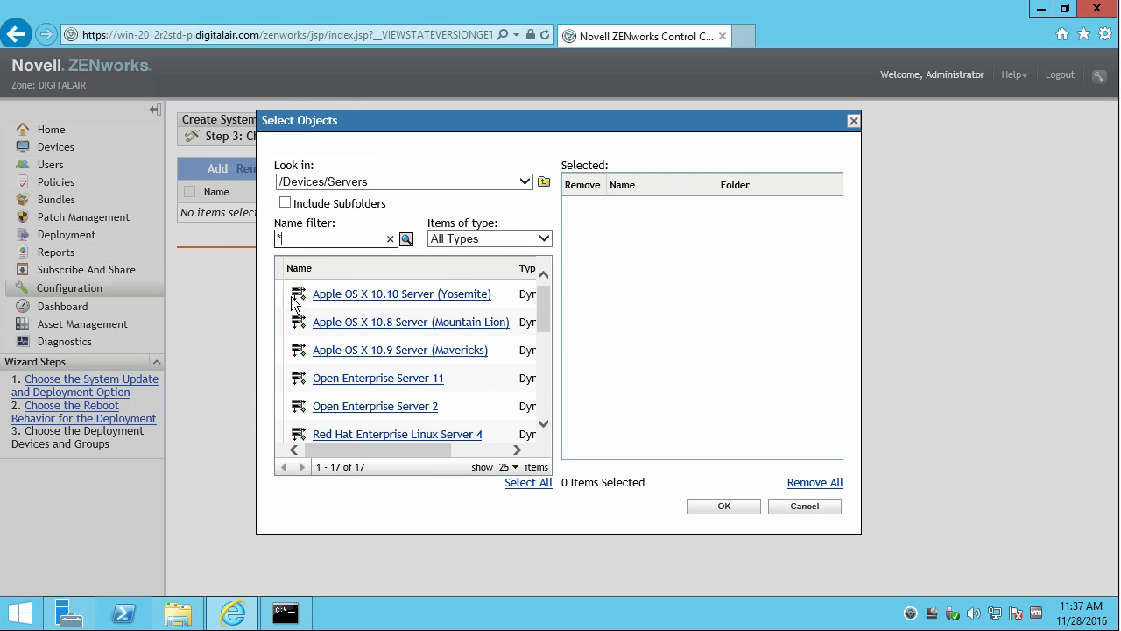
scroll(545, 399, "down", 5)
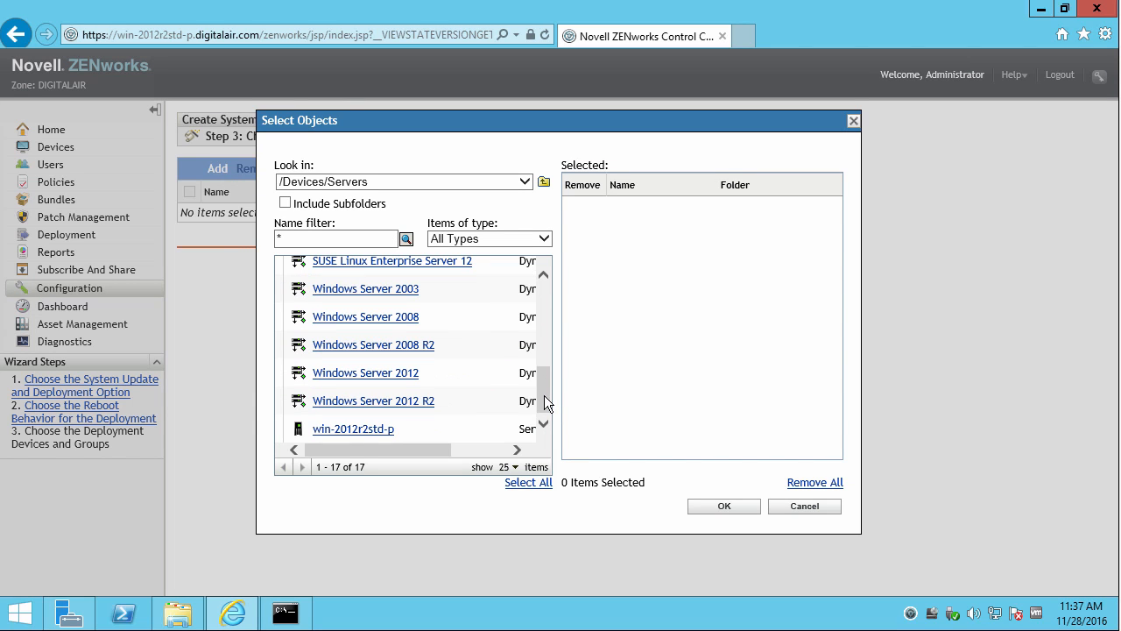
left_click(367, 429)
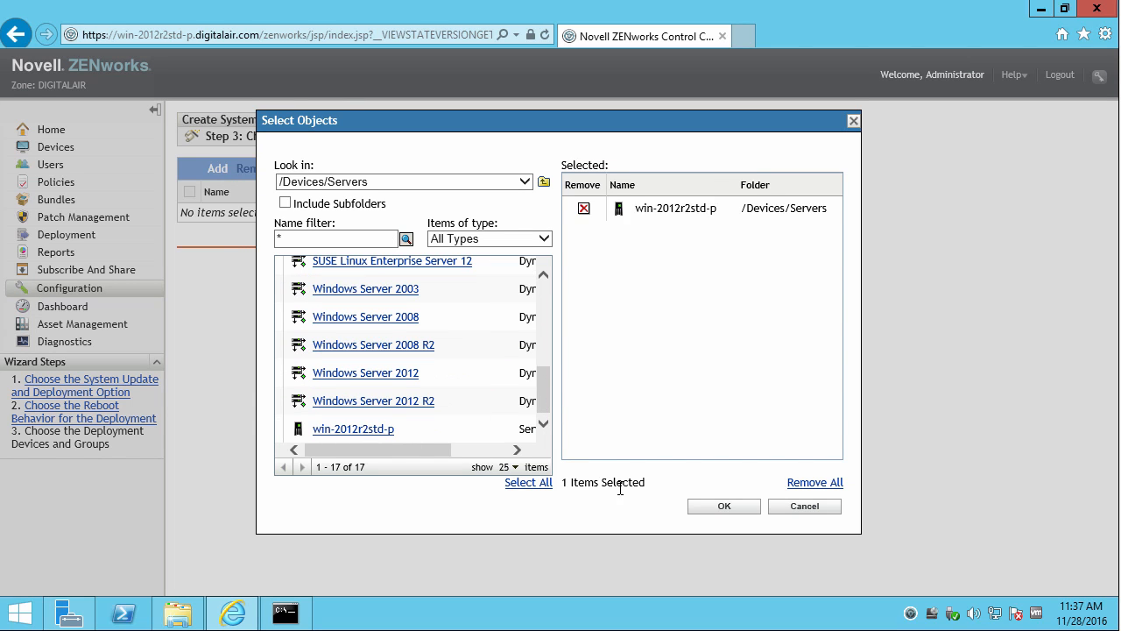
left_click(724, 505)
left_click(686, 266)
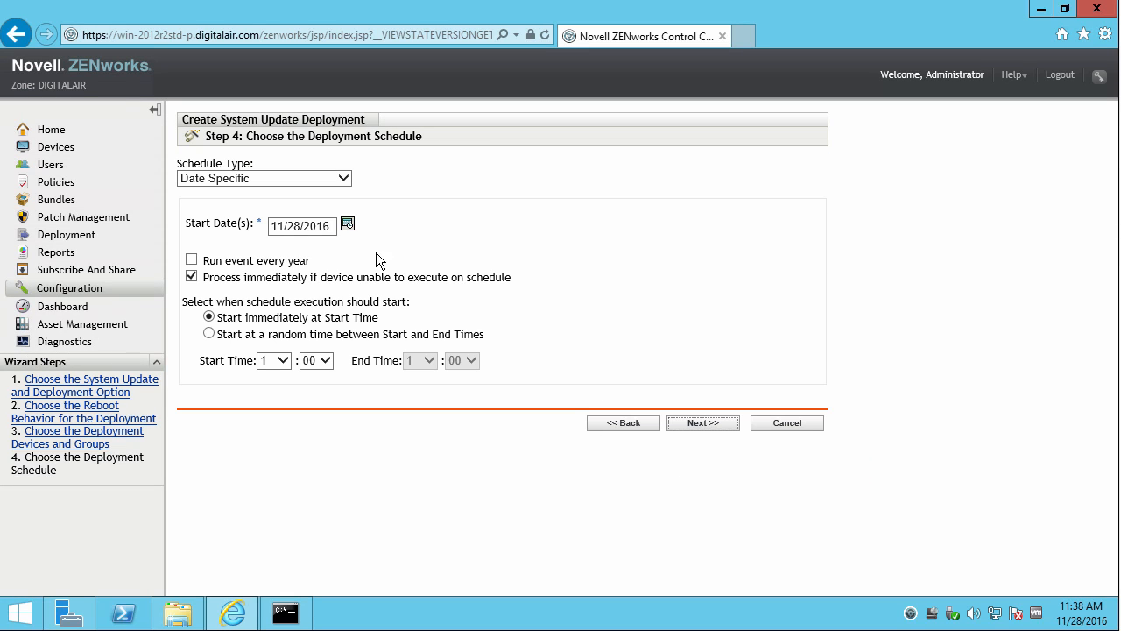
Set the deployment schedule to Now and finish creating the deployment.
left_click(346, 177)
left_click(317, 164)
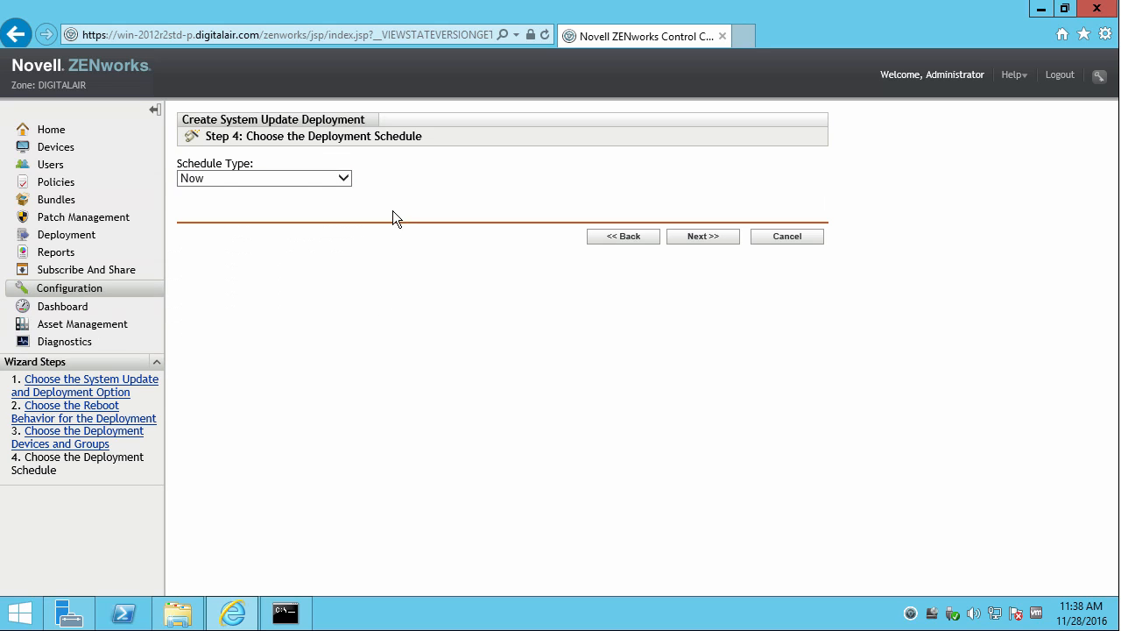
left_click(708, 236)
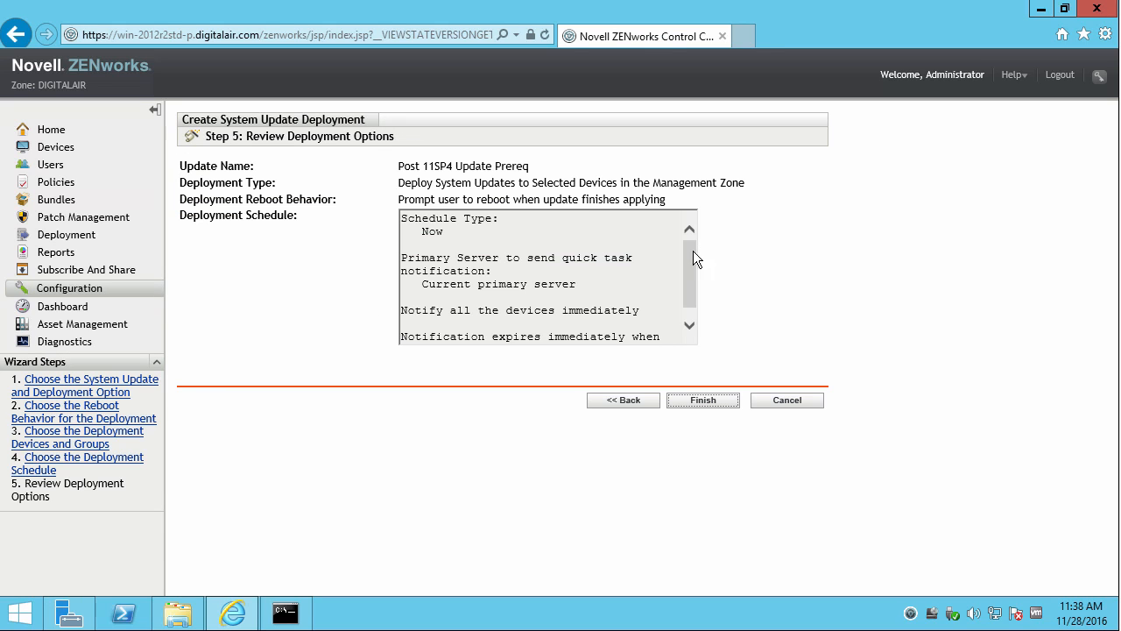
left_click(699, 401)
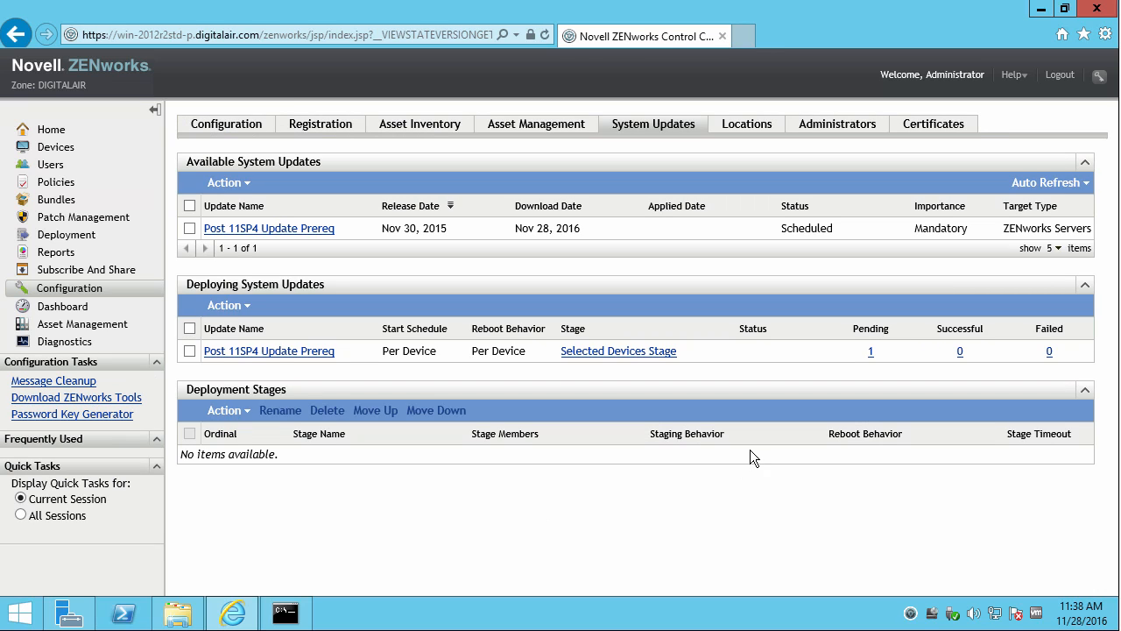
Have the ZENworks agent check for available updates from its tray menu.
left_click(910, 613)
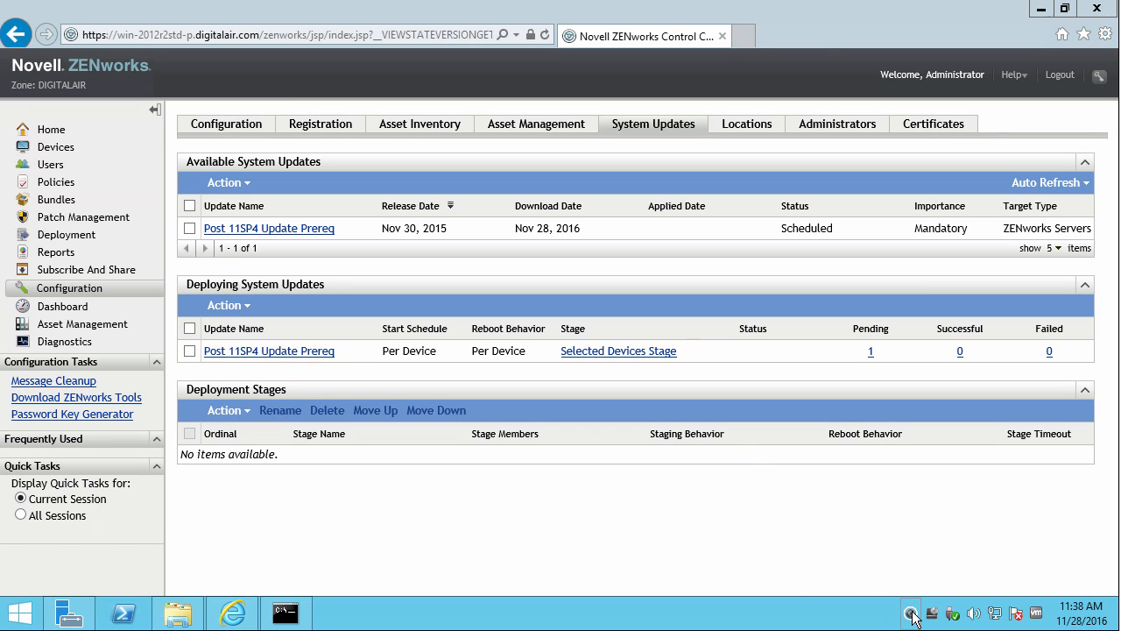
right_click(912, 614)
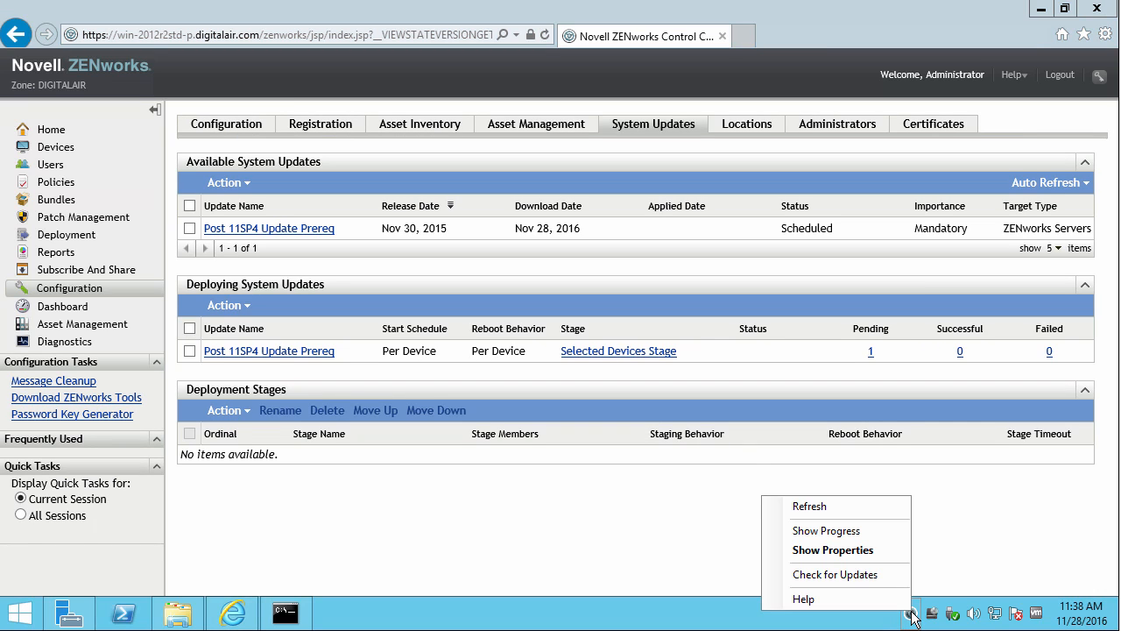
left_click(874, 575)
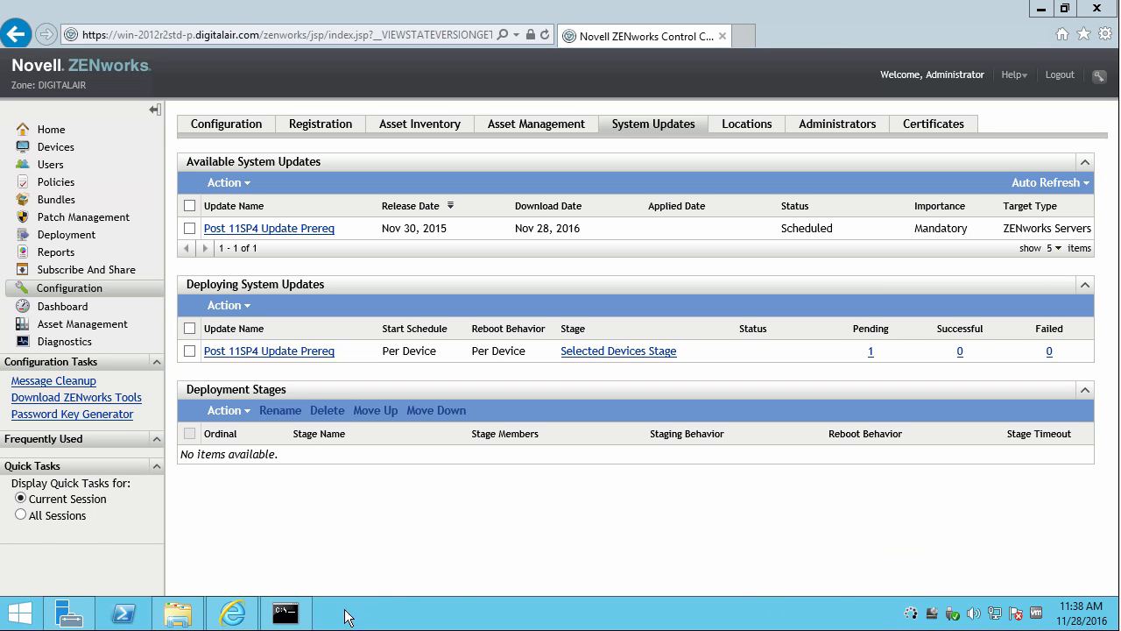
Run zac zeus-ref in Command Prompt to trigger a ZeUS update refresh.
left_click(298, 613)
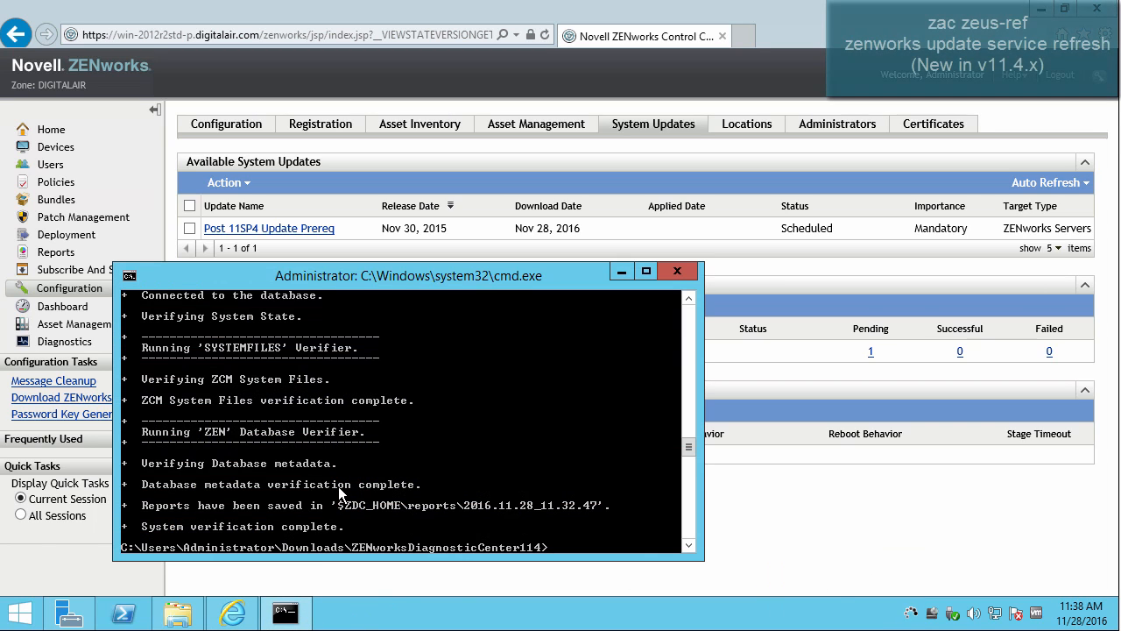
type("zac ze")
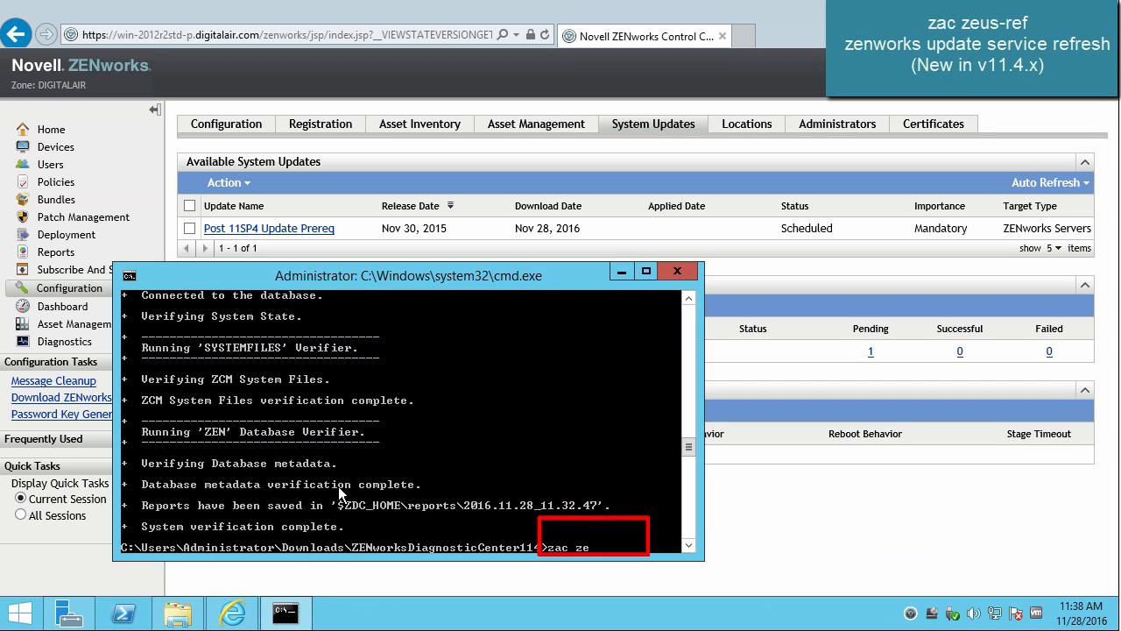
type("us-ref")
key("Return")
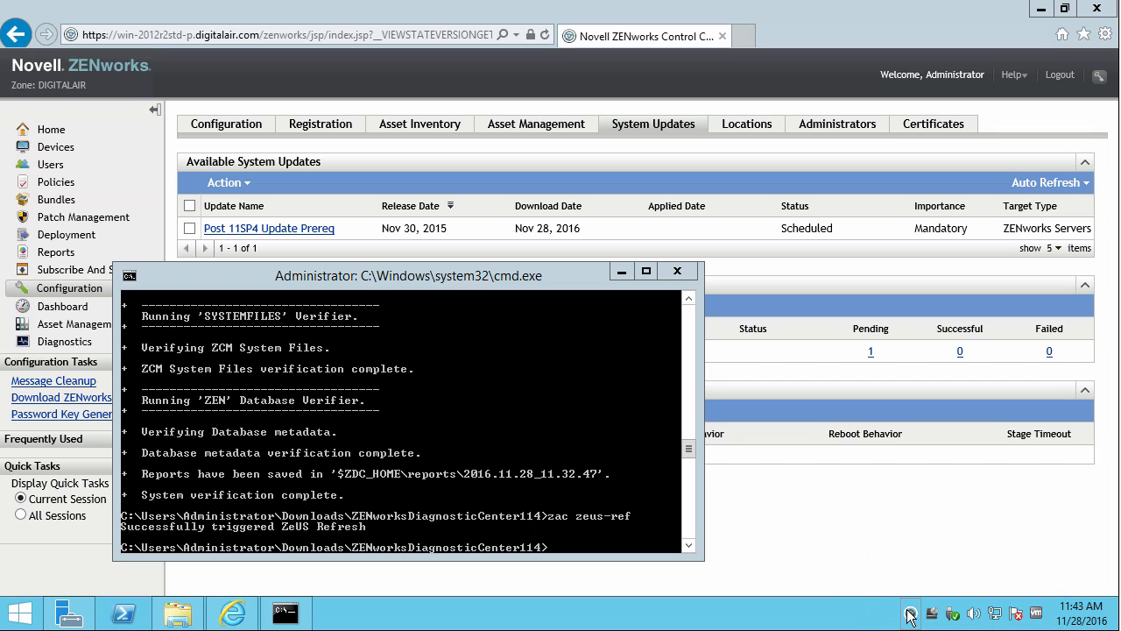
right_click(910, 614)
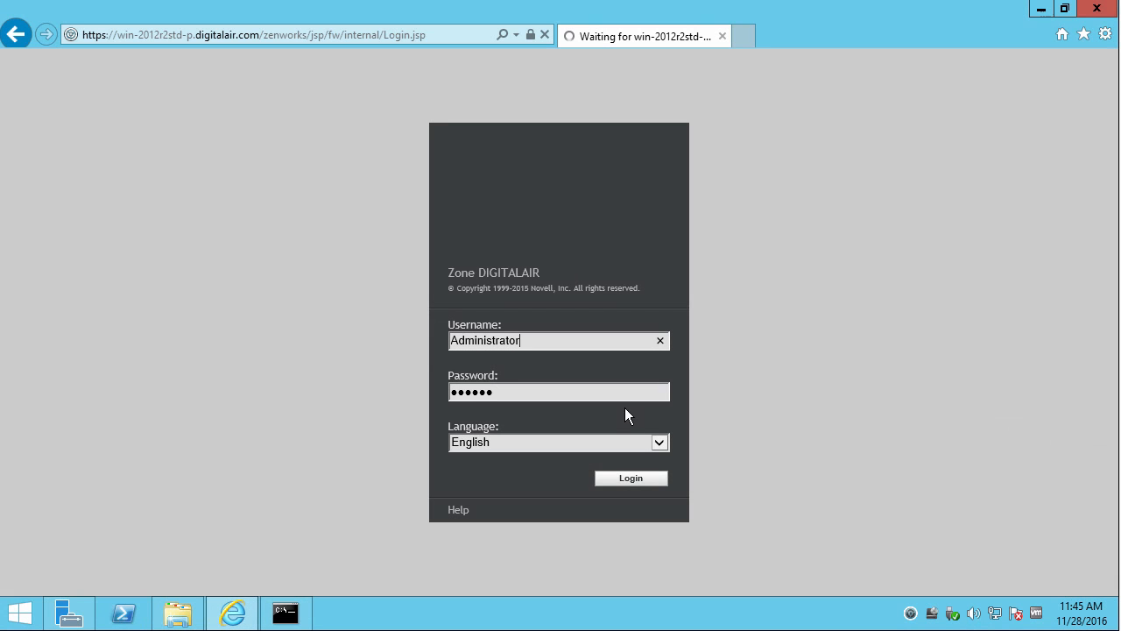
Log back in to ZENworks Control Center as Administrator and go to System Updates.
left_click(630, 479)
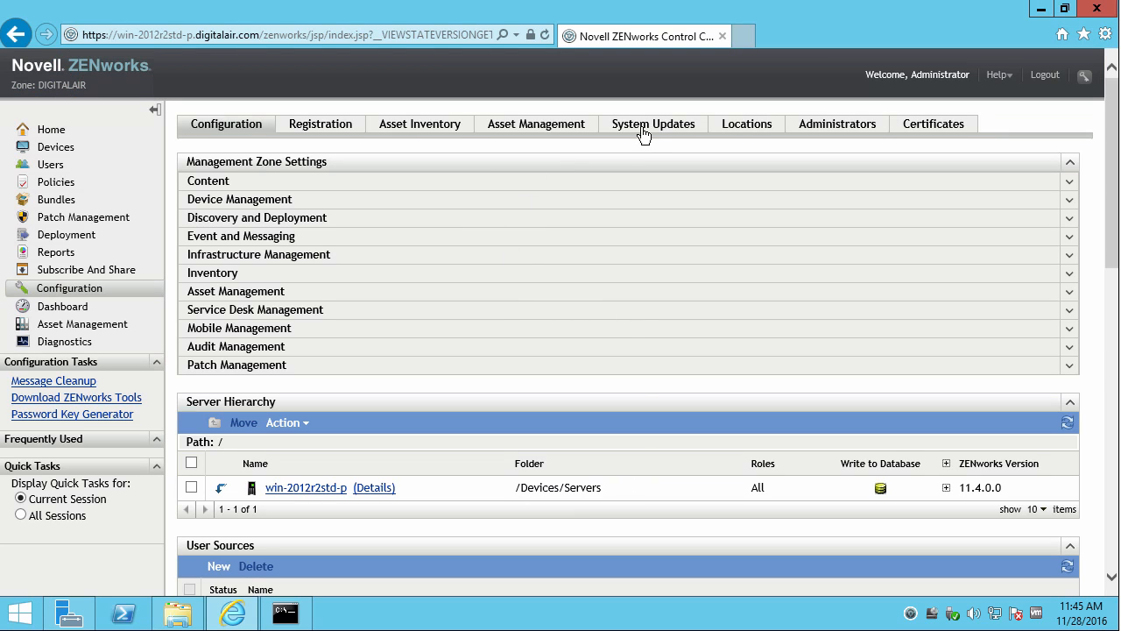
left_click(647, 131)
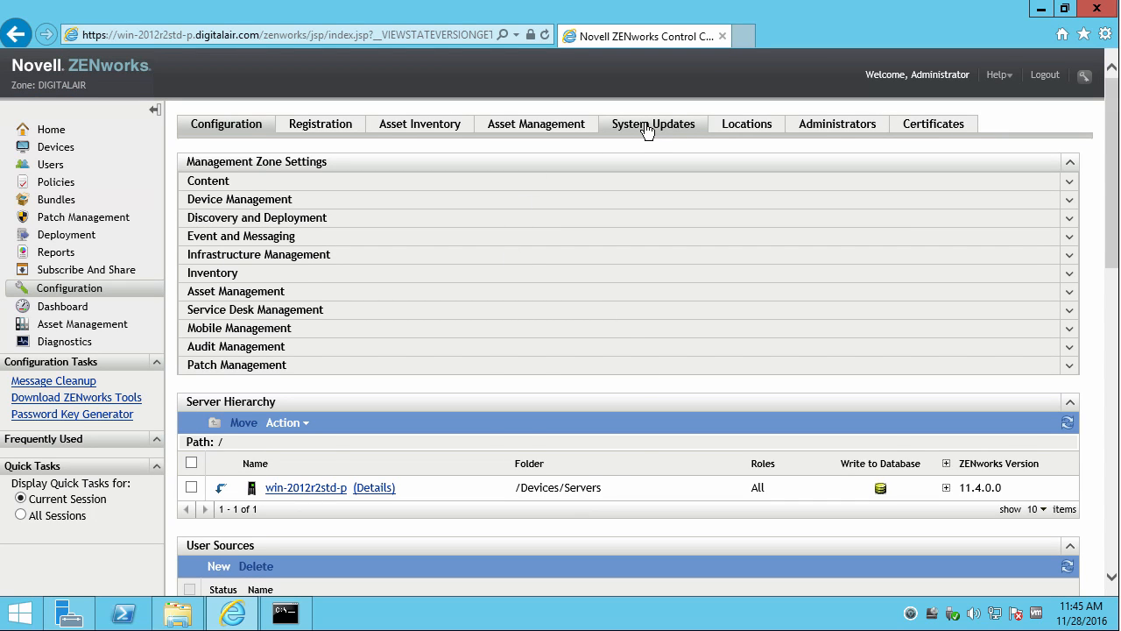
Rerun zac zeus-ref, then run zac ref bypasscache to refresh the agent.
left_click(286, 615)
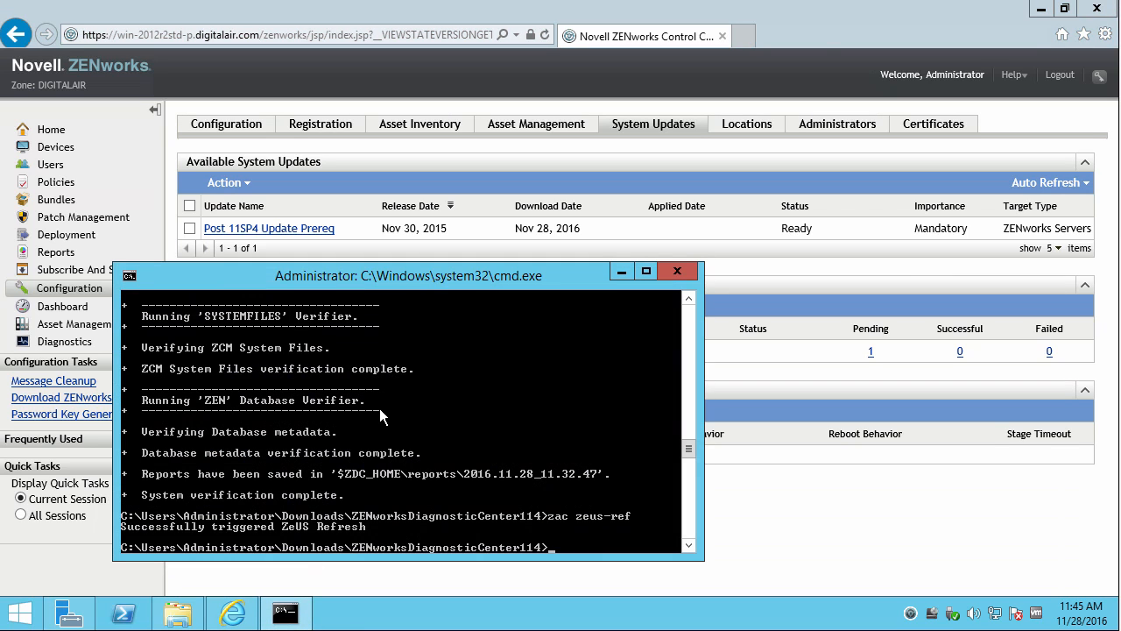
key("Up")
key("Return")
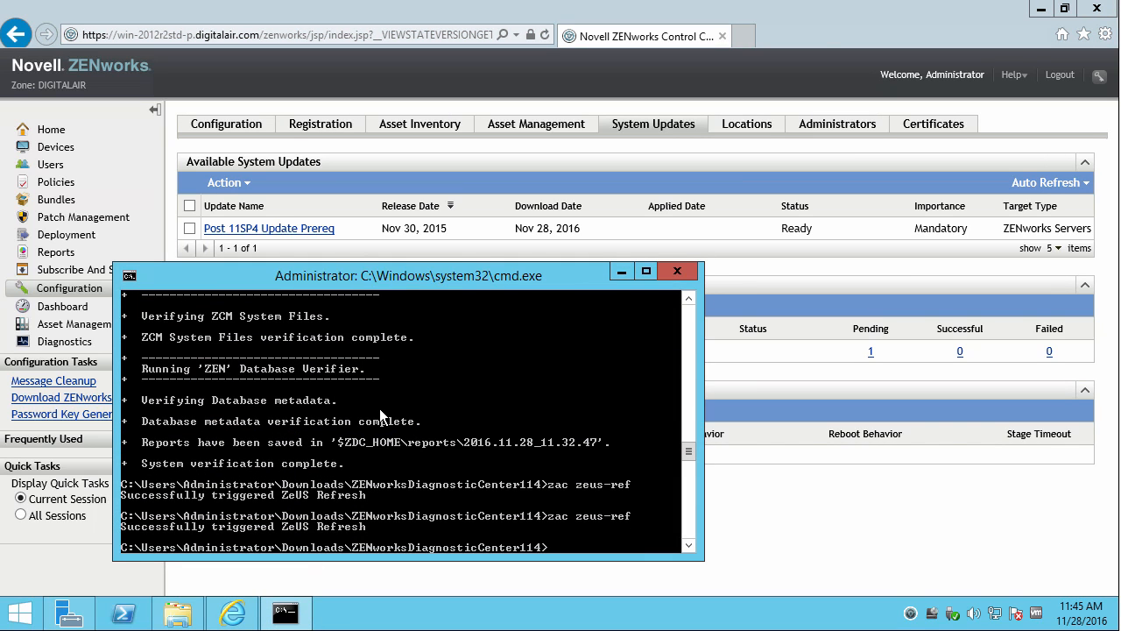
type("zac ref bypasscache")
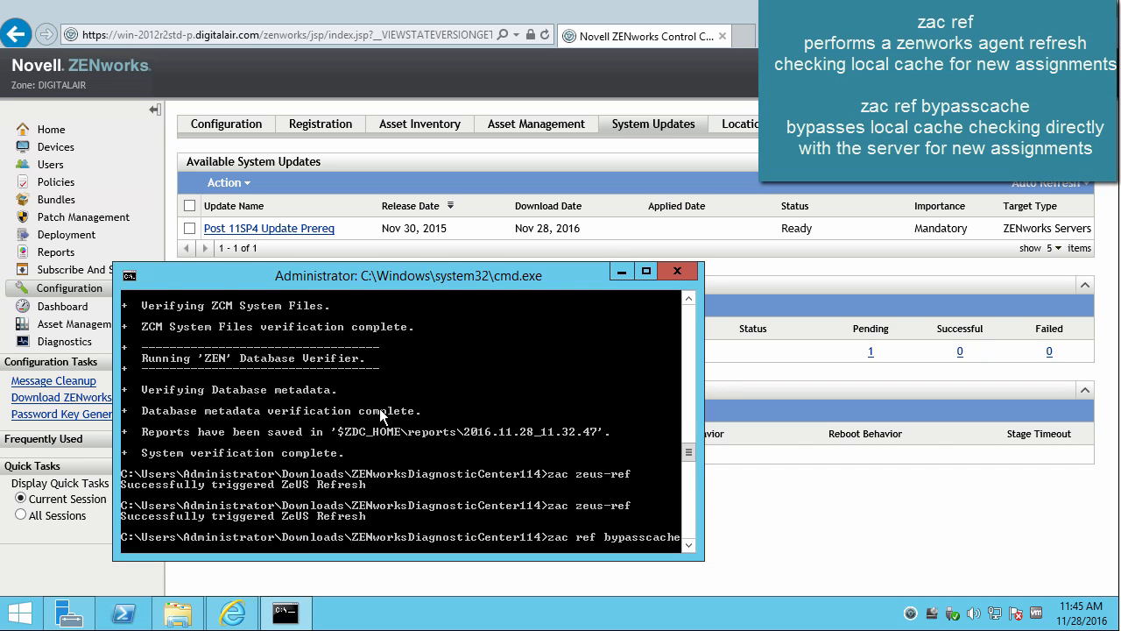
key("Return")
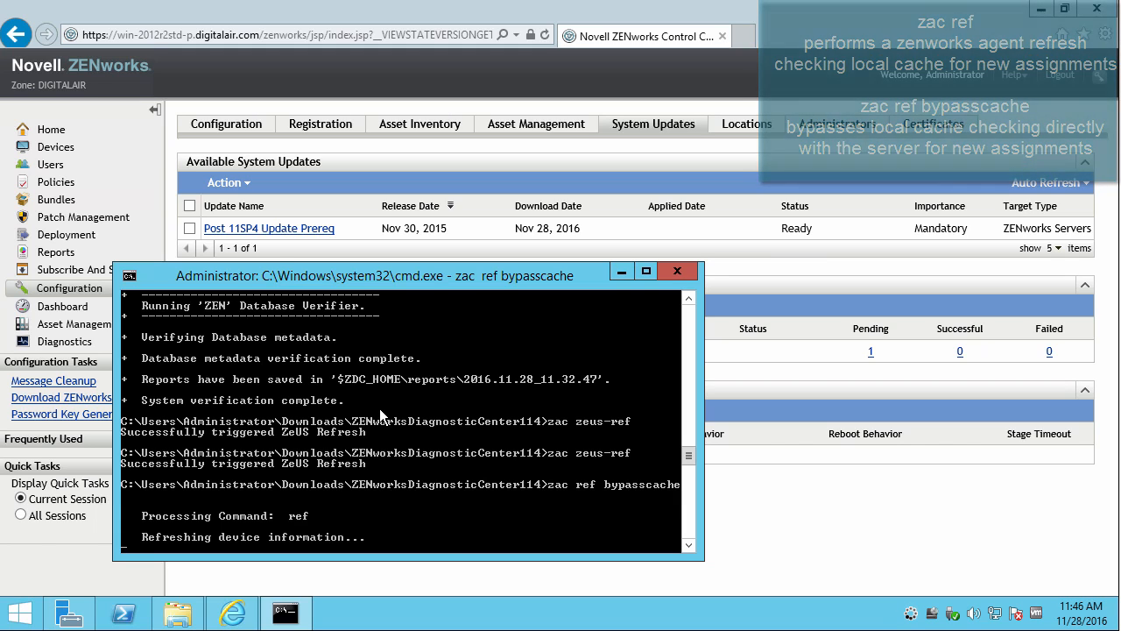
Move up to Downloads and enter zman sui ZENworks_11.4.3_Update.zip via Tab completion.
type("cd .")
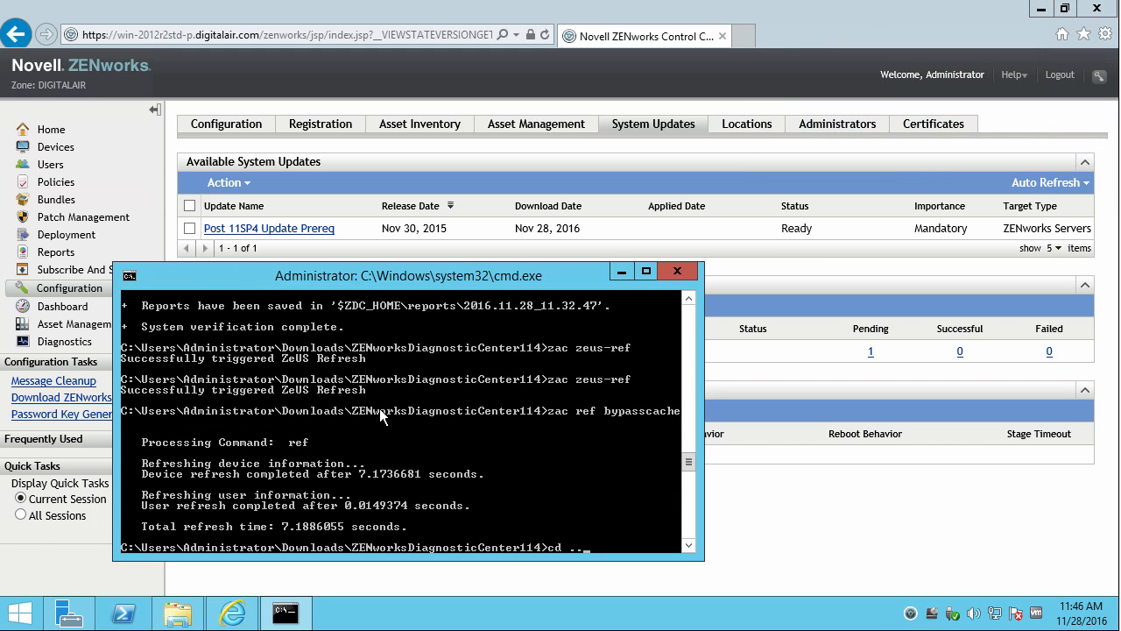
type("./")
key("Return")
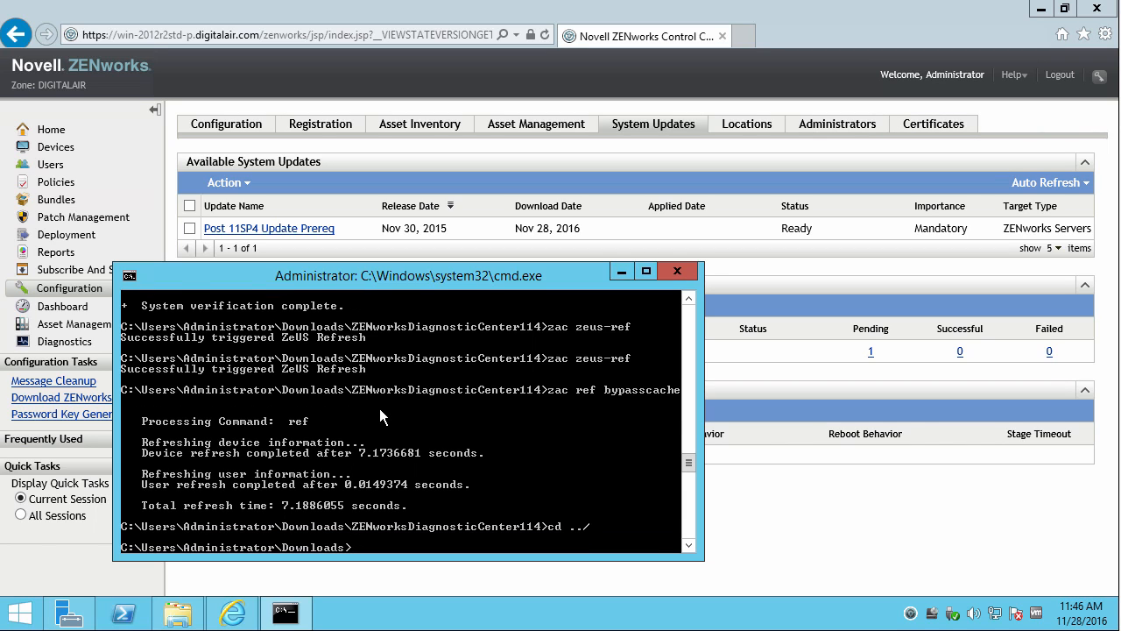
type("zman sui ZEN")
key("Tab")
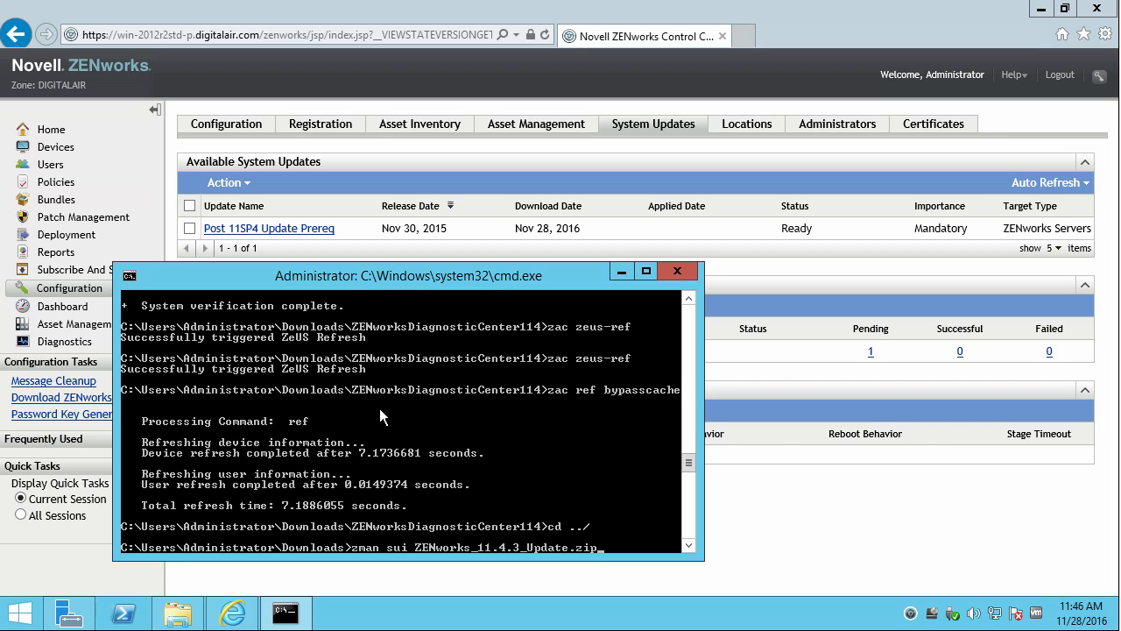
Open Configuration > Infrastructure Management > Novell Customer Center settings in the control center.
left_click(813, 473)
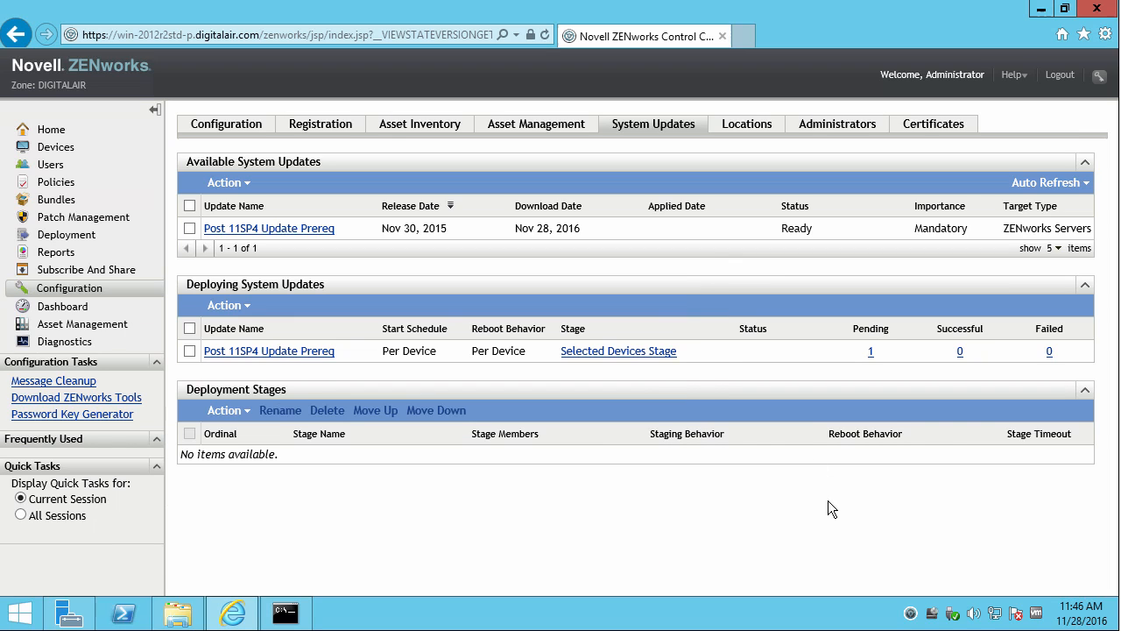
left_click(77, 291)
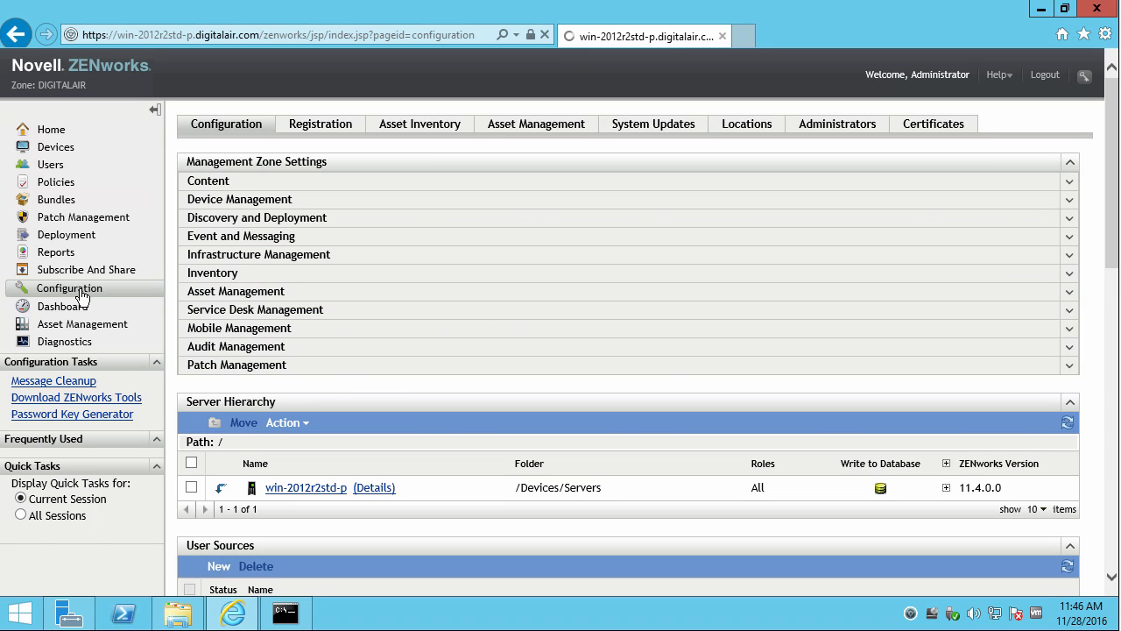
left_click(230, 257)
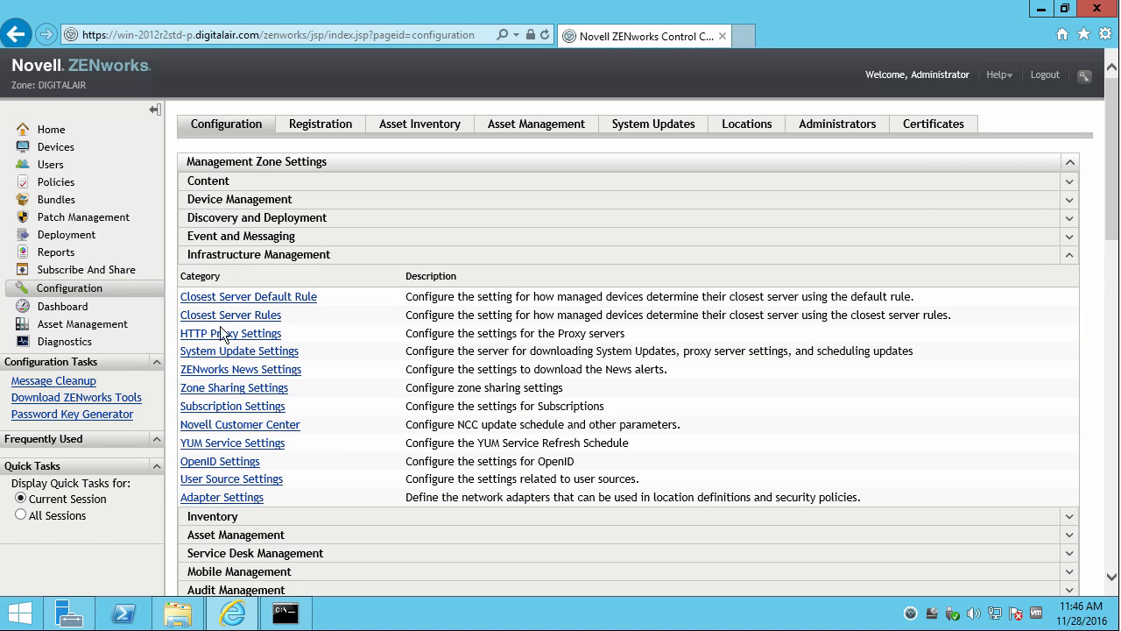
left_click(232, 424)
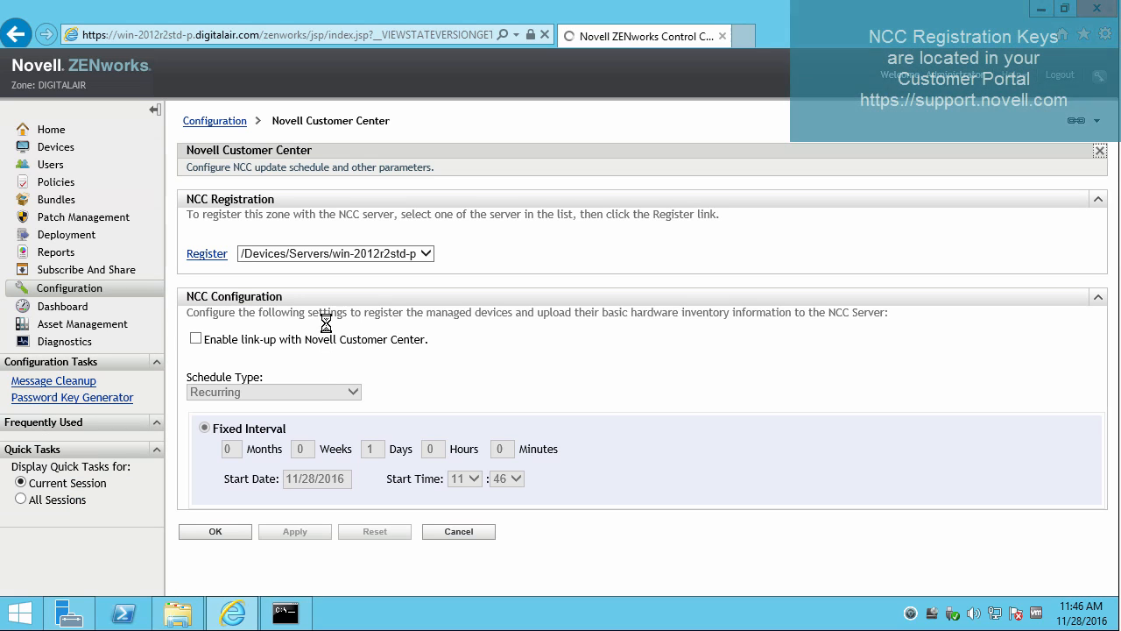
Register the zone with NCC using the contact e-mail and registration key.
left_click(206, 259)
left_click(460, 304)
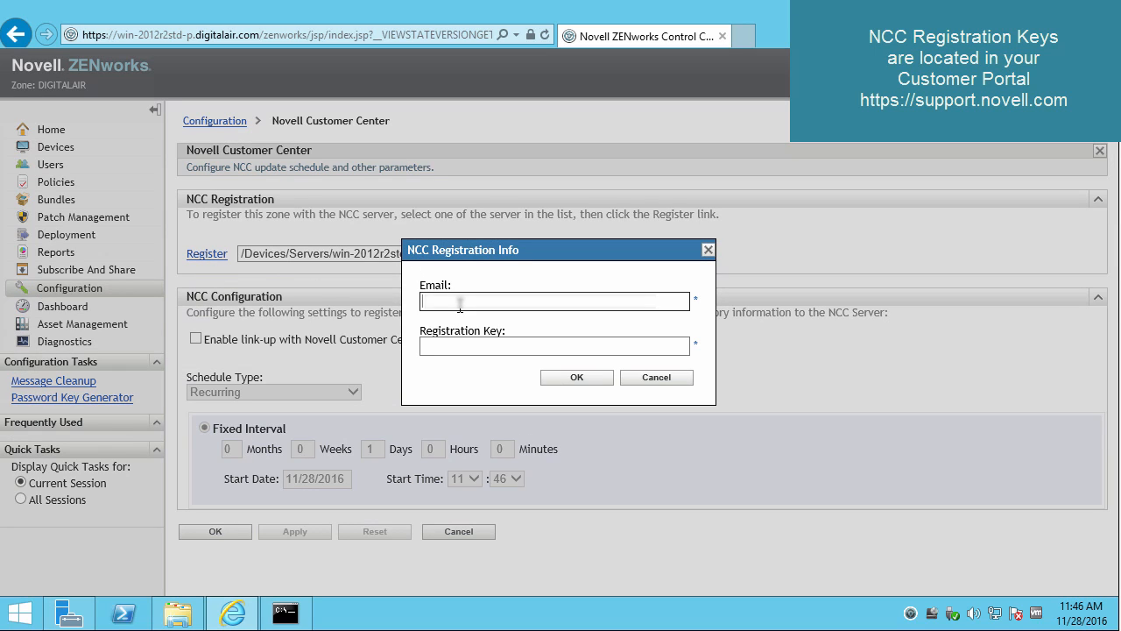
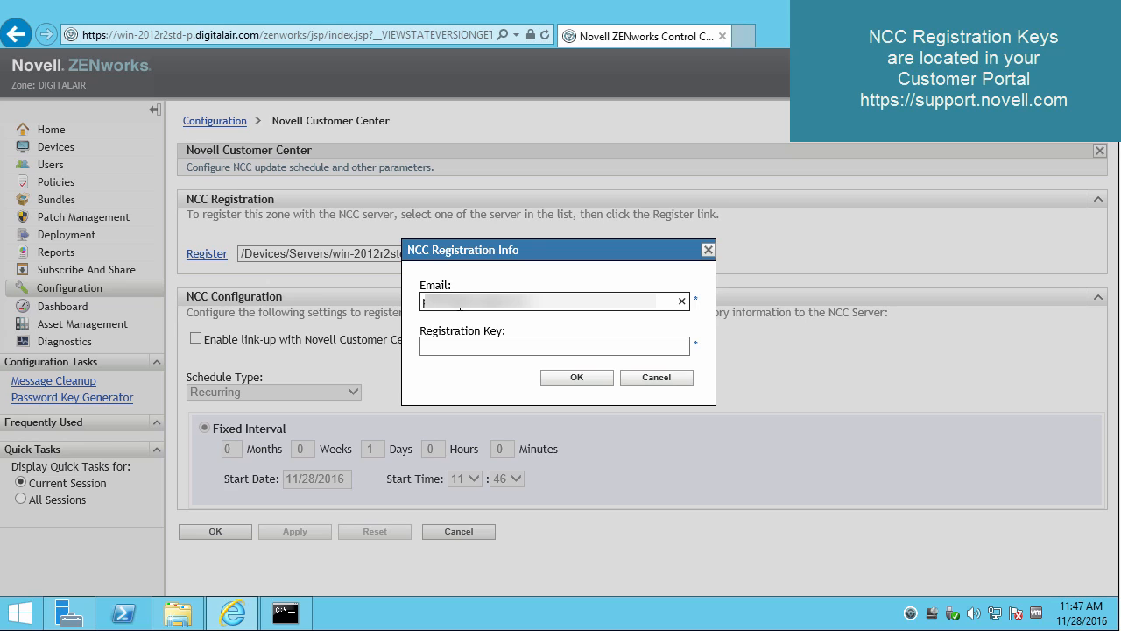
type("com")
key("Tab")
type("D")
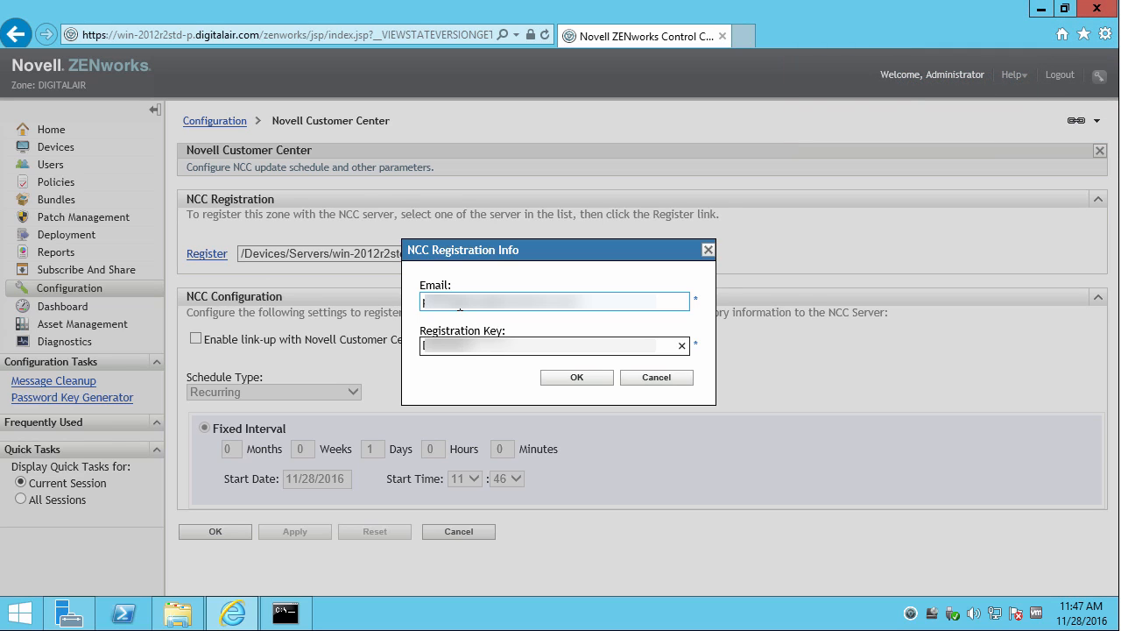
type("000000")
key("Return")
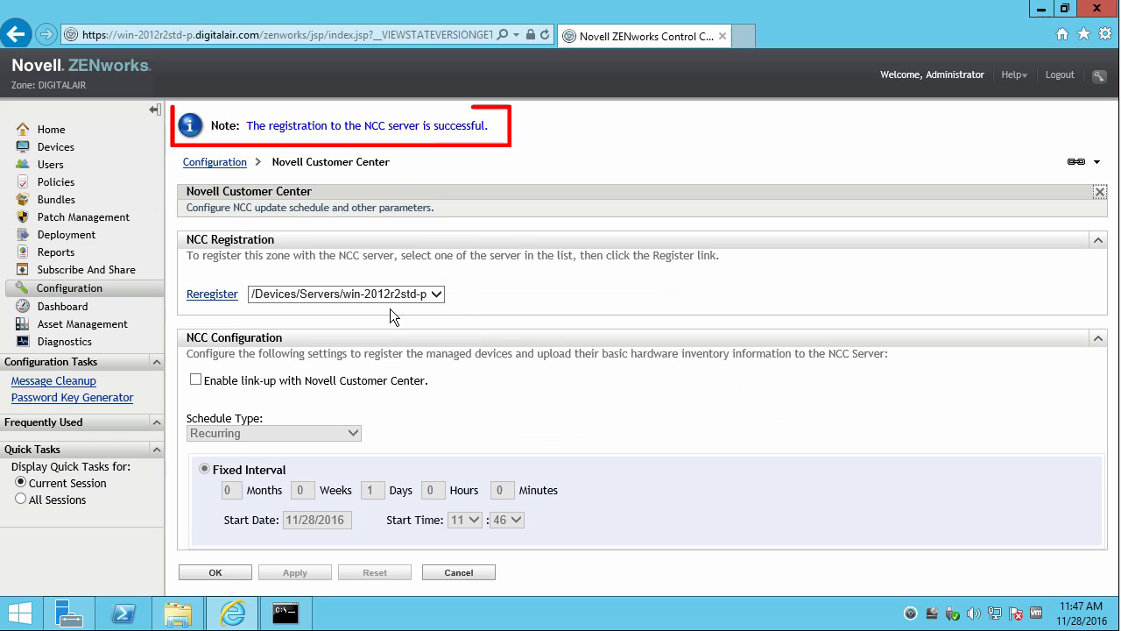
left_click_drag(248, 125, 485, 122)
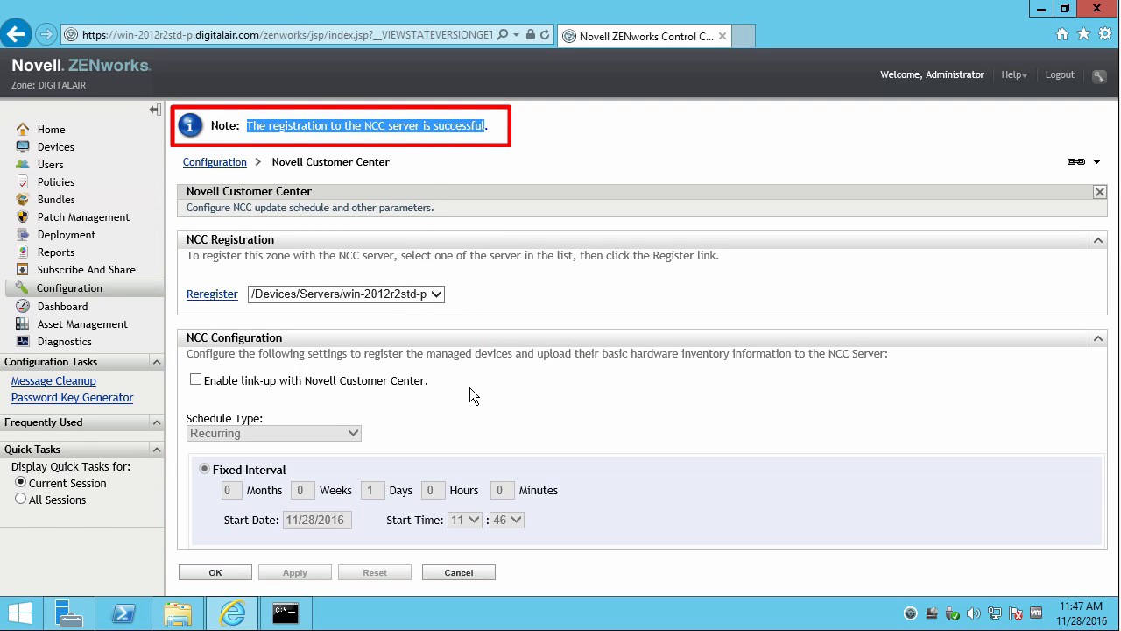
Enable recurring link-up with Novell Customer Center and apply the settings.
left_click(195, 380)
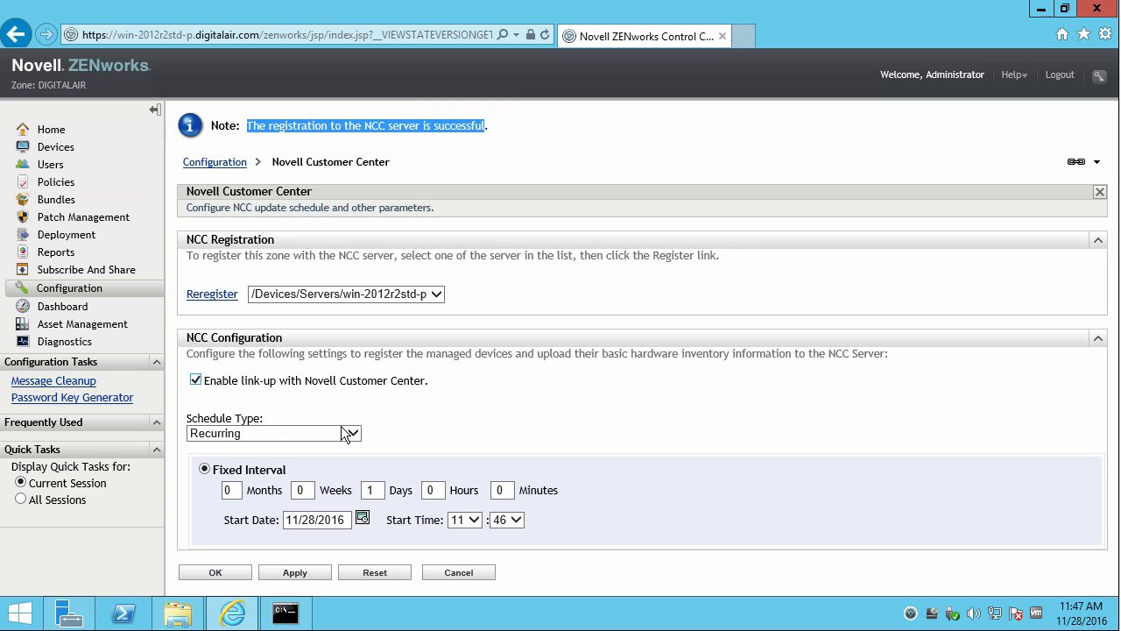
left_click(358, 435)
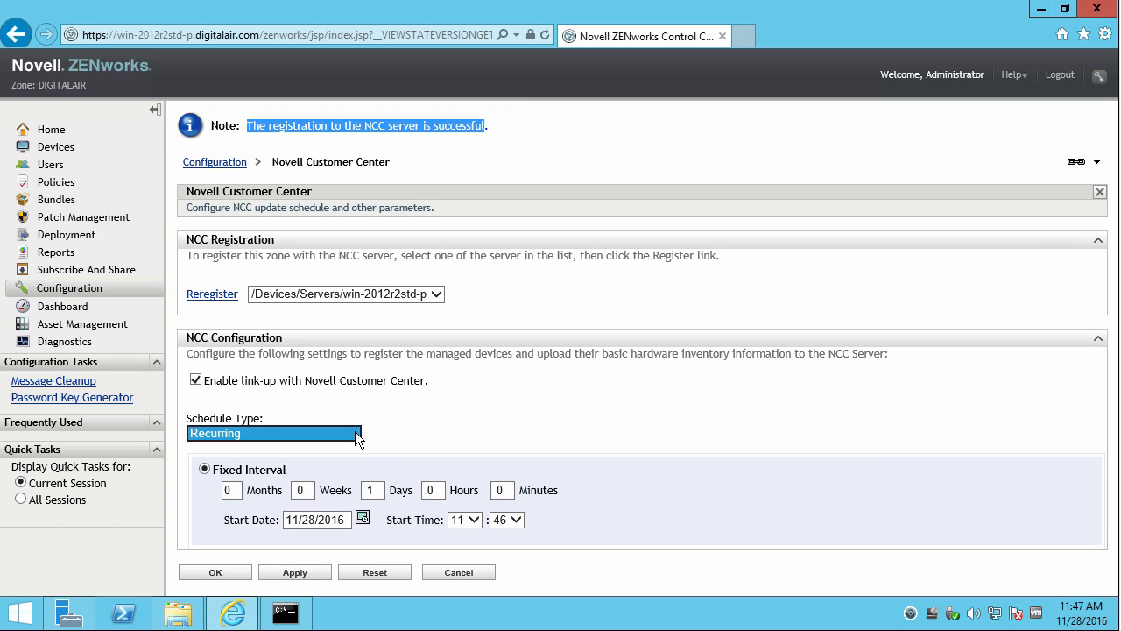
left_click(455, 412)
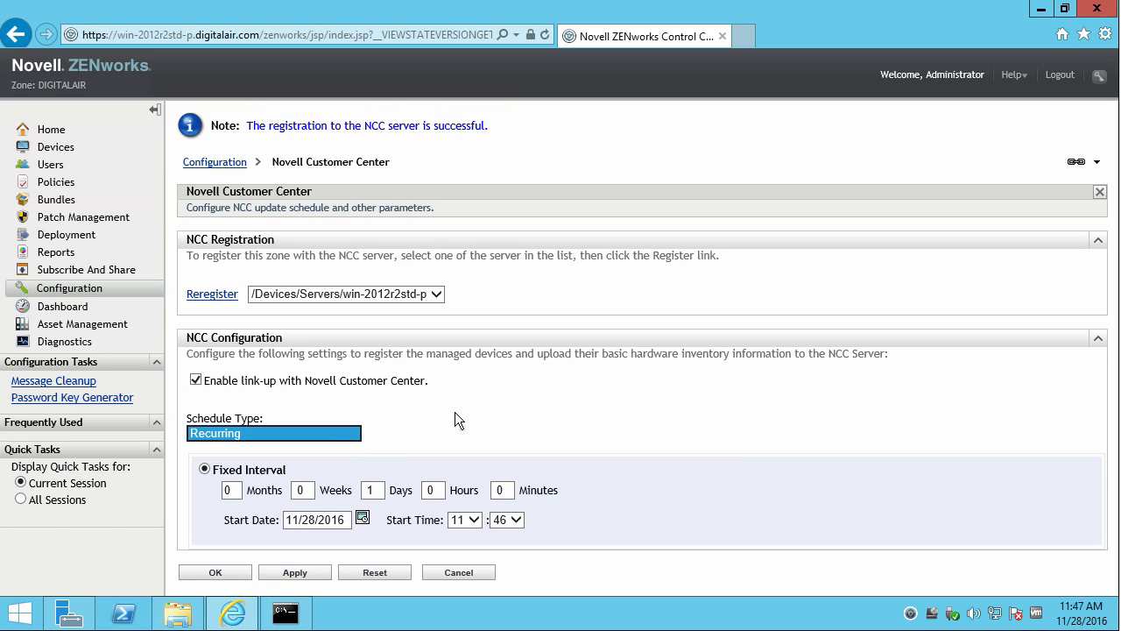
left_click(296, 572)
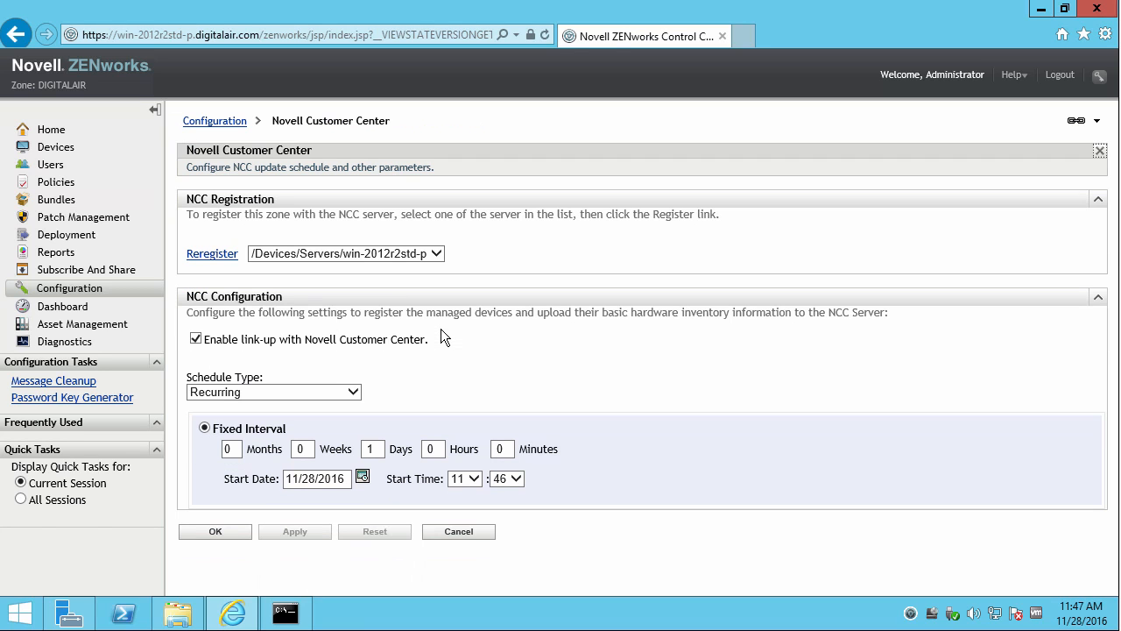
left_click(77, 289)
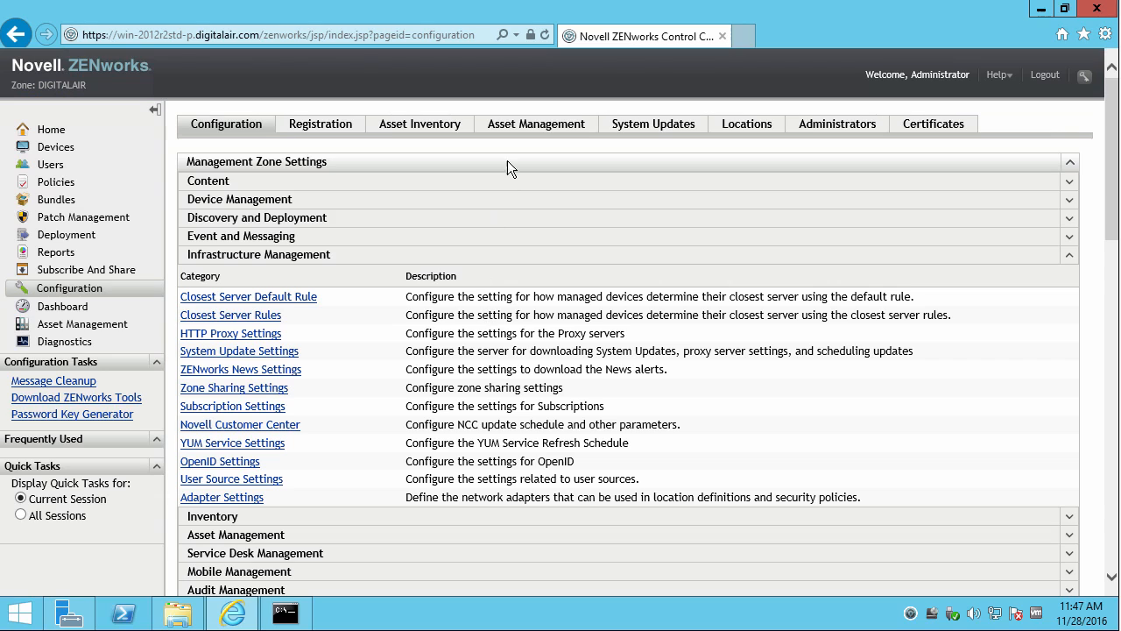
Check for new system updates, start downloading 11.4.3, and close the command prompt.
left_click(629, 132)
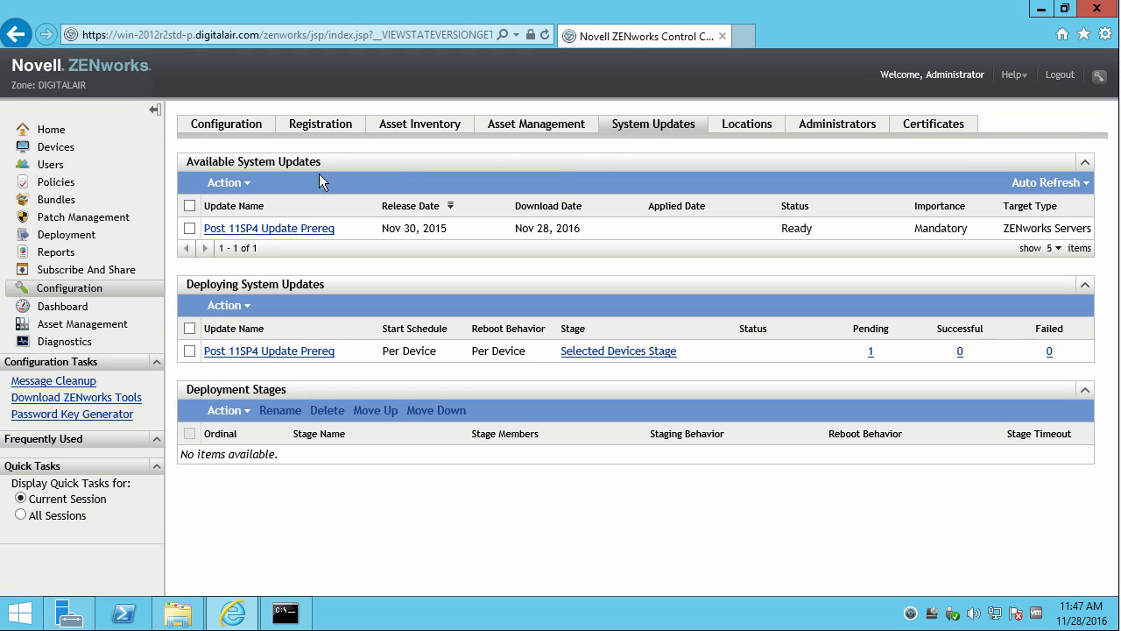
left_click(245, 187)
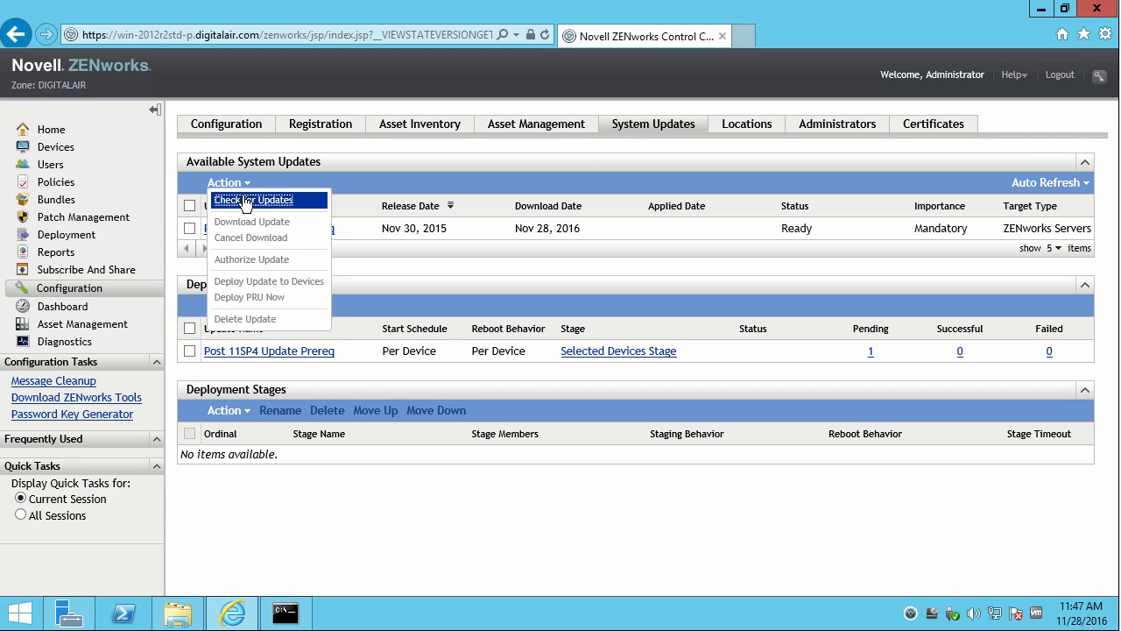
left_click(262, 199)
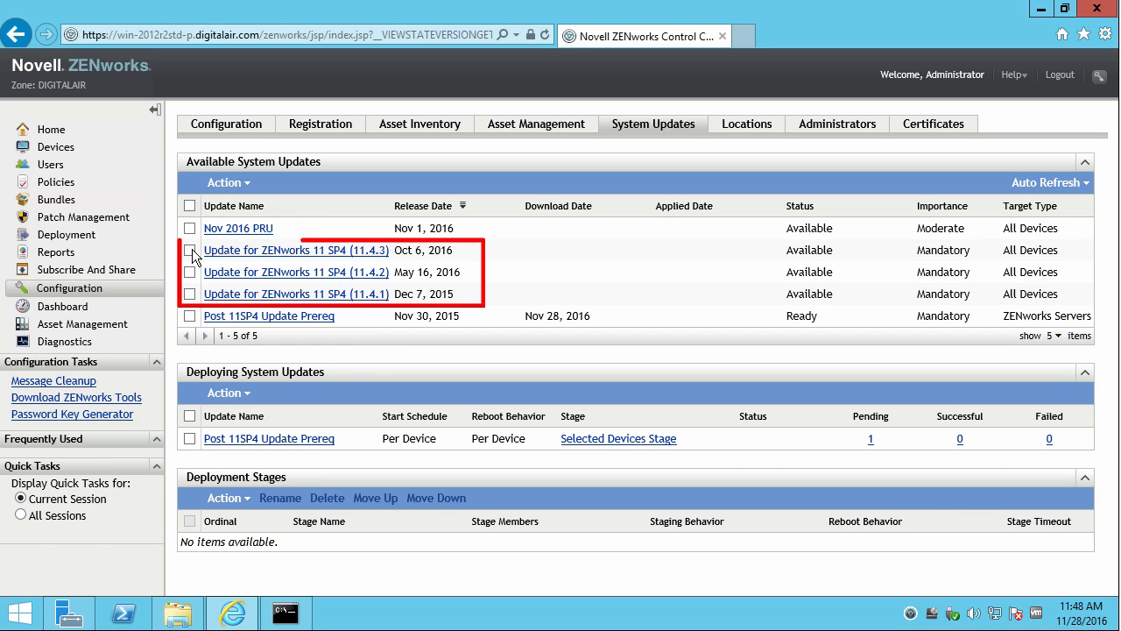
left_click(243, 184)
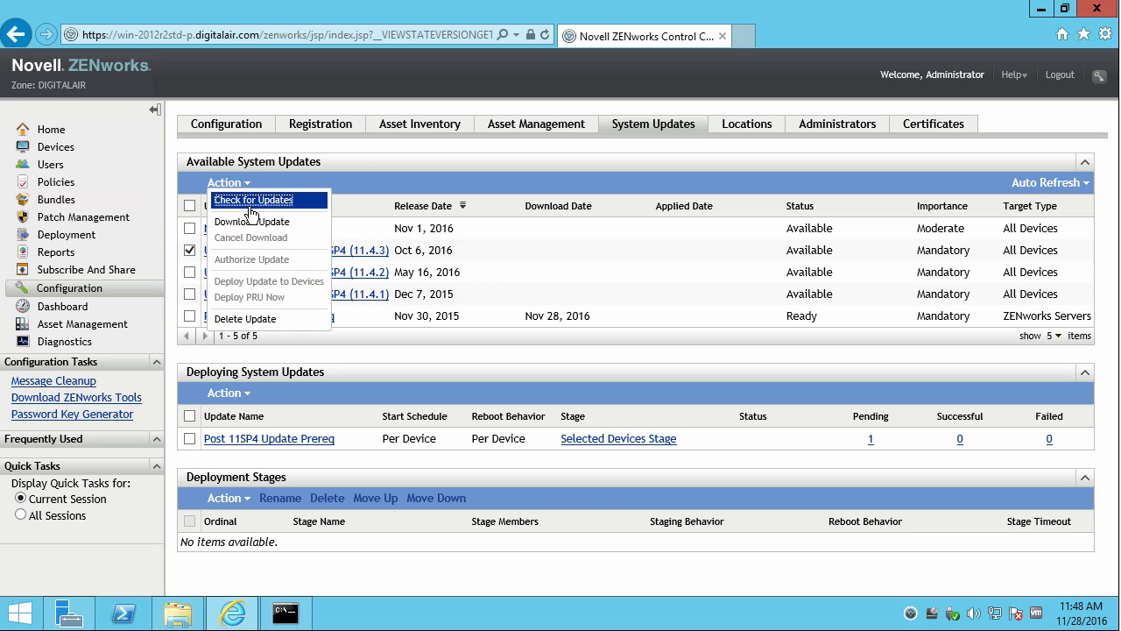
left_click(264, 222)
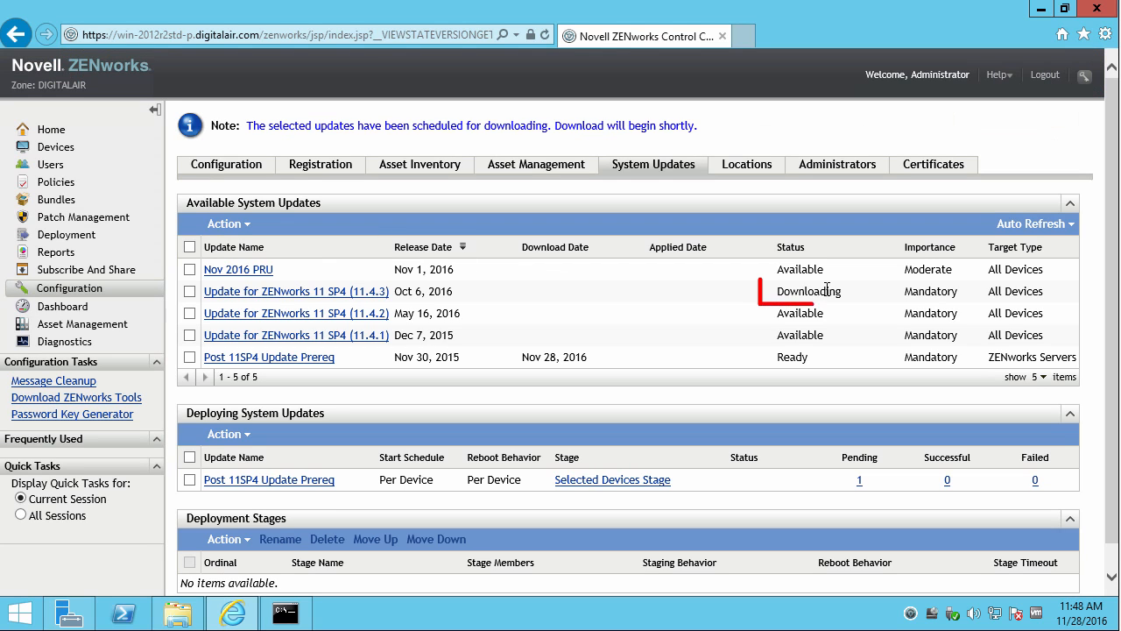
left_click_drag(826, 290, 760, 286)
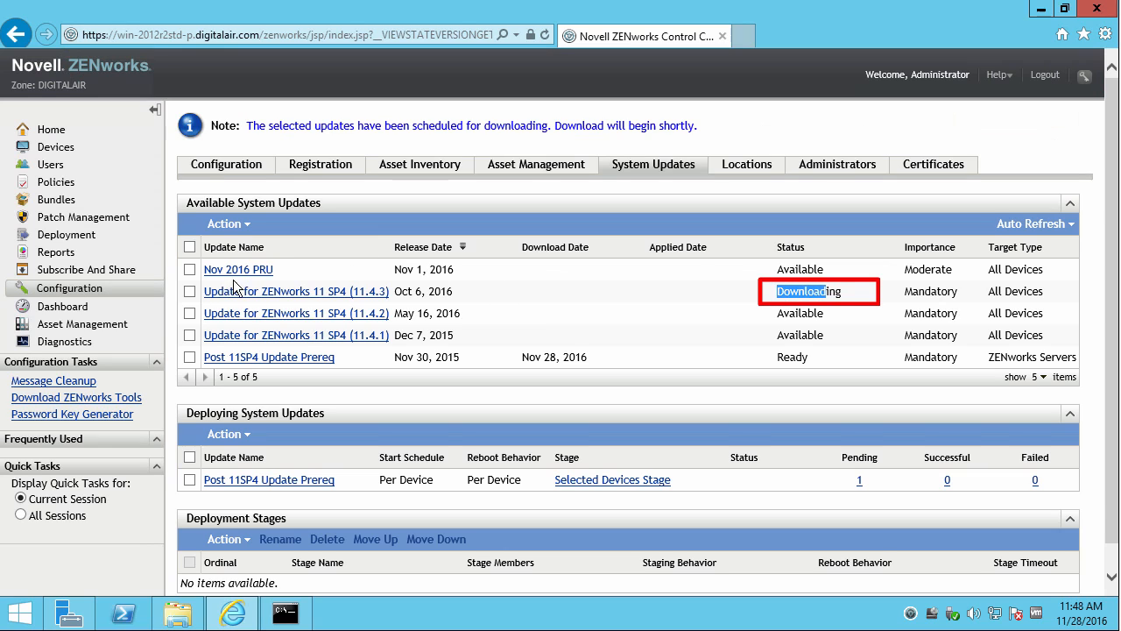
left_click(285, 614)
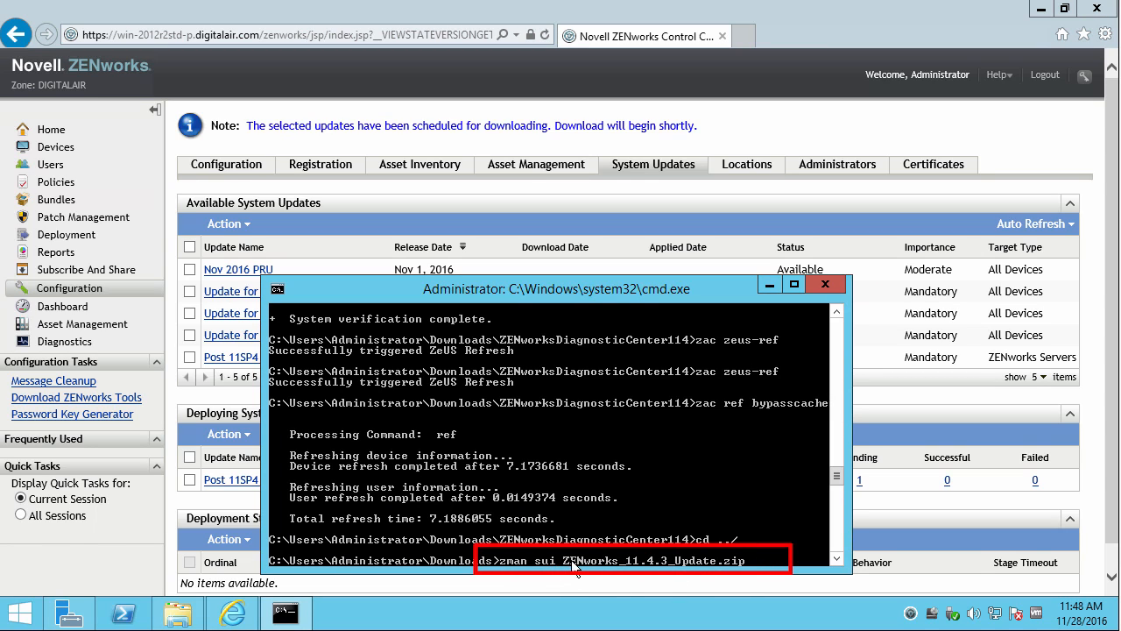
left_click(829, 286)
Download the Nov 2016 PRU update as well.
left_click(189, 269)
left_click(238, 225)
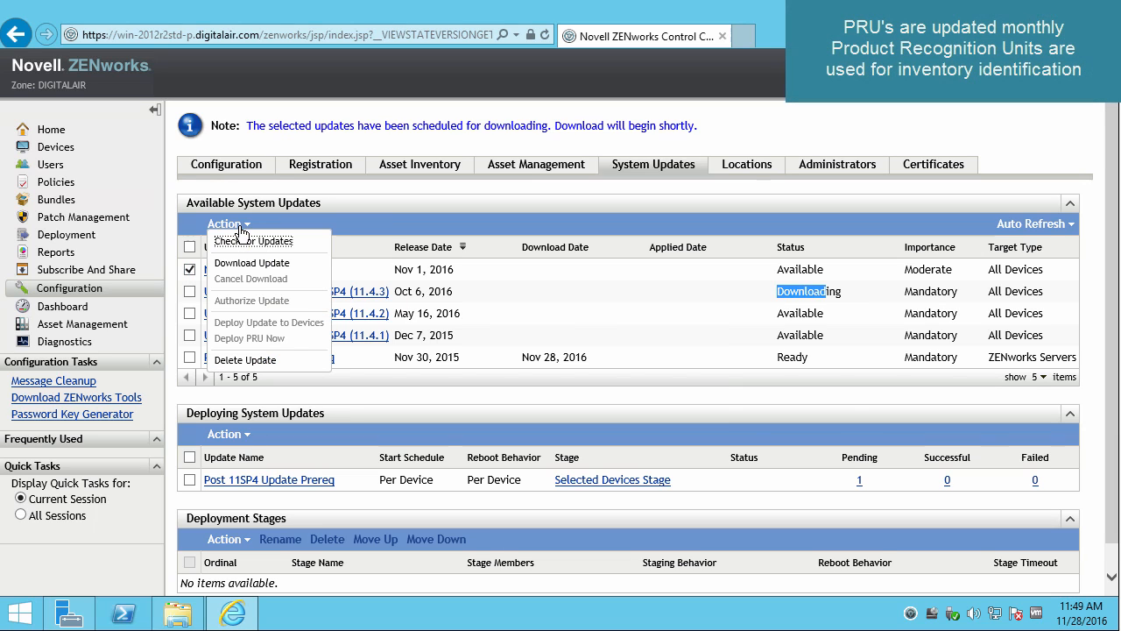
left_click(250, 265)
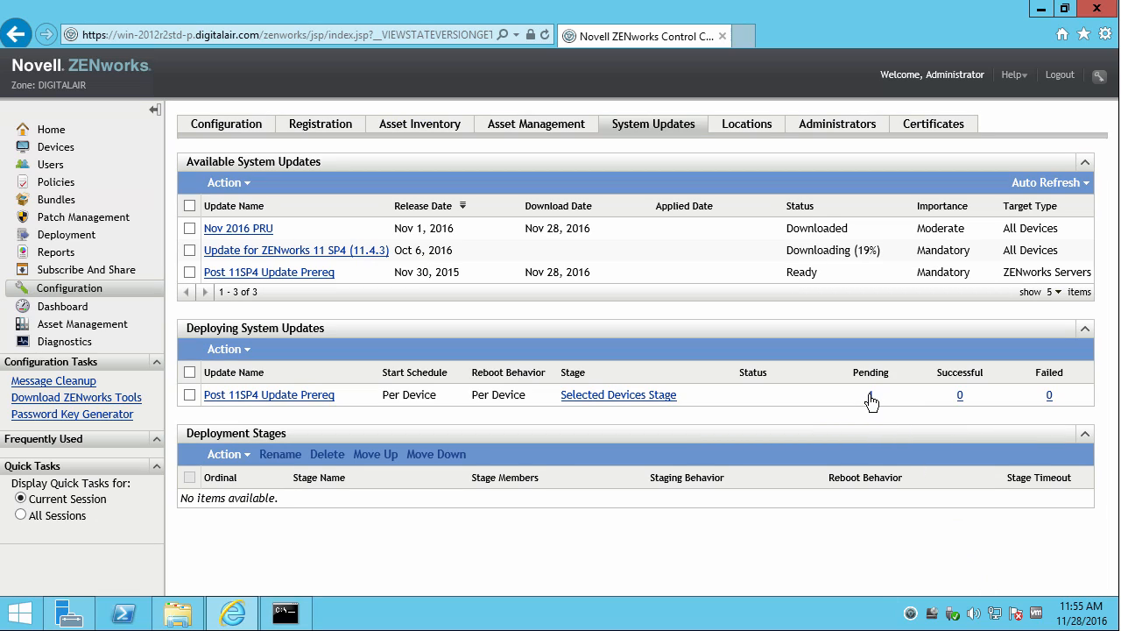
Inspect the pending device for Post 11SP4 Update Prereq, then go back to System Update Overview.
left_click(867, 396)
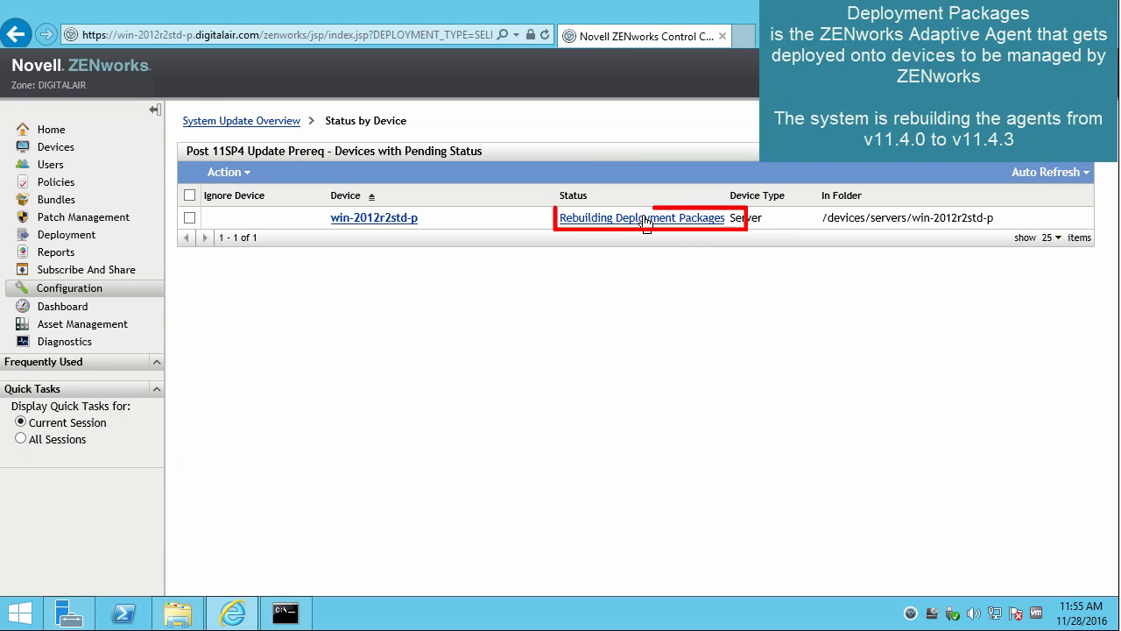
mouse_move(646, 224)
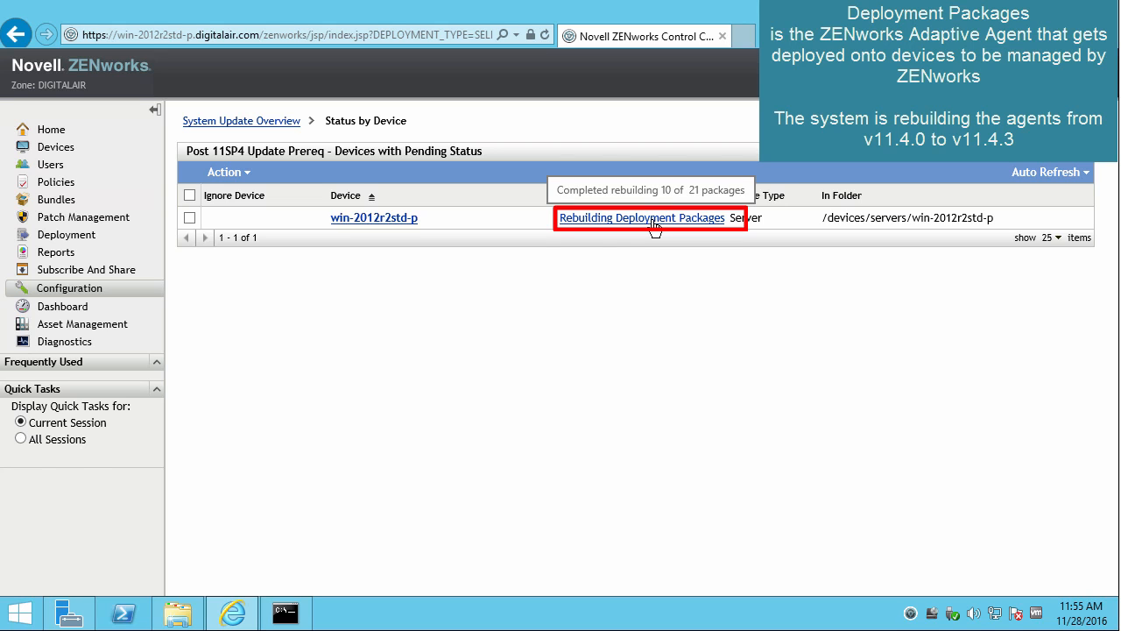
left_click(269, 123)
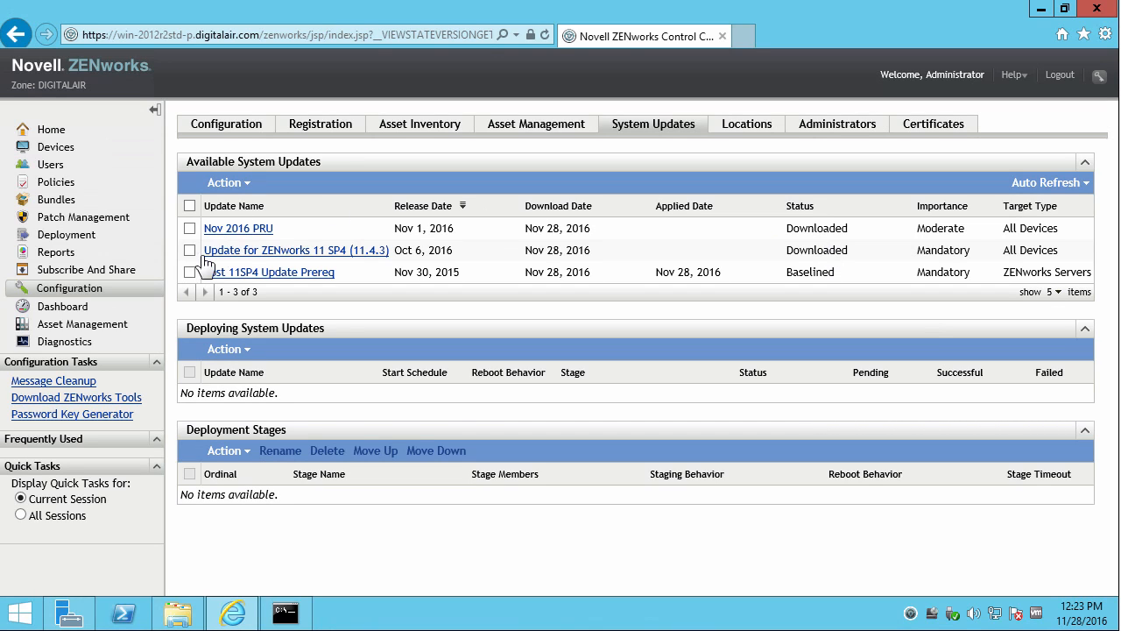
Authorize the 11.4.3 update.
left_click(188, 251)
left_click(241, 181)
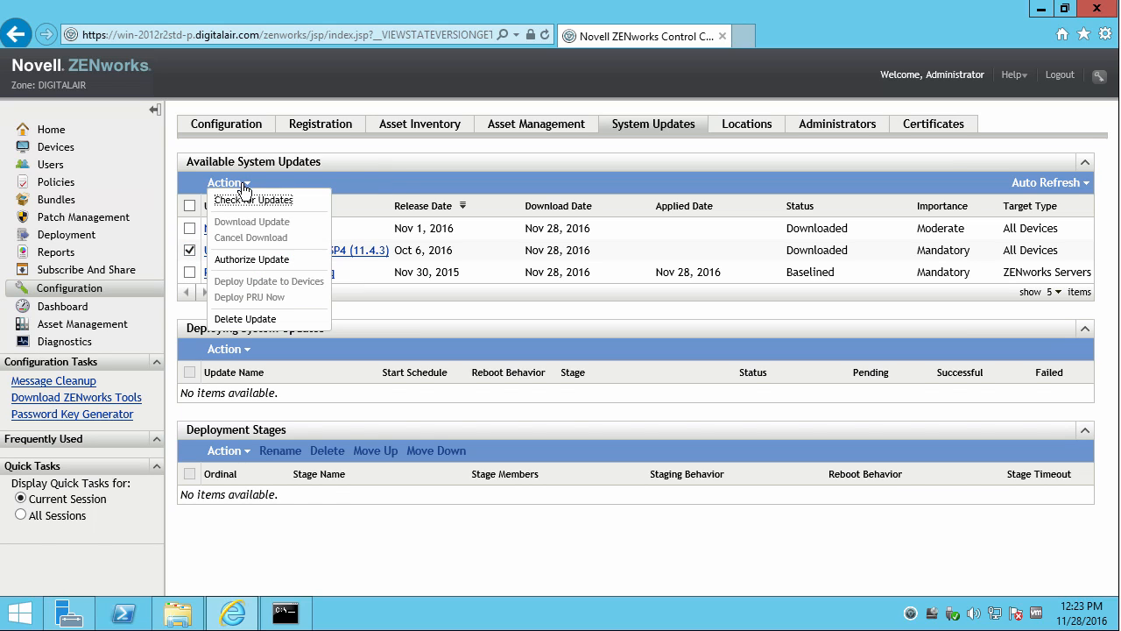
left_click(257, 263)
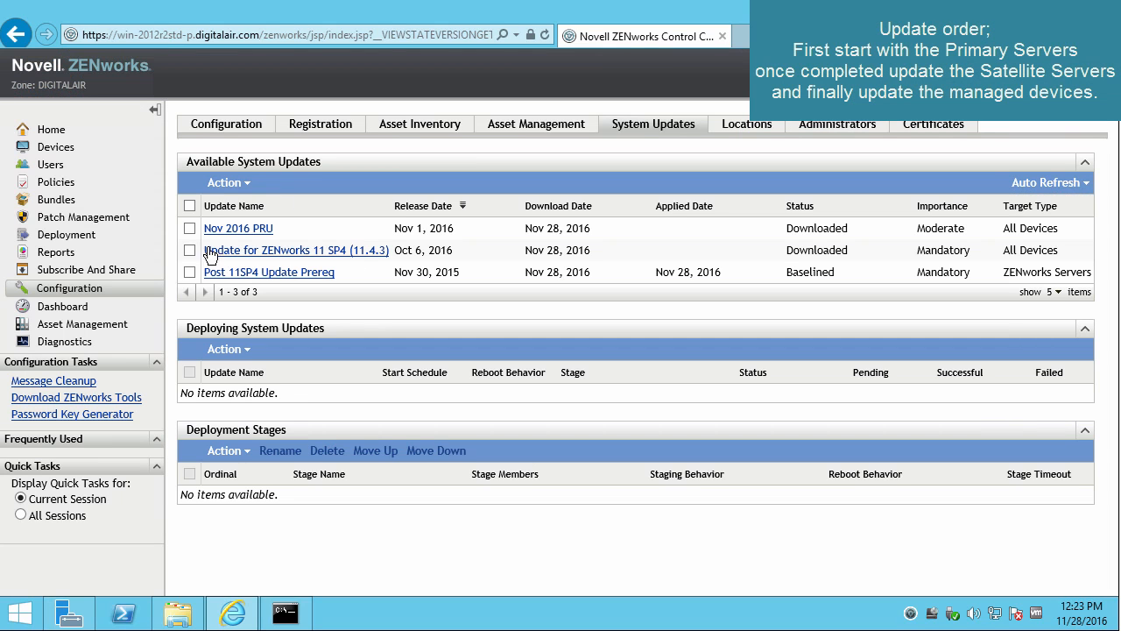
Start deploying 11.4.3 to selected devices, keeping the reboot prompt option.
left_click(190, 250)
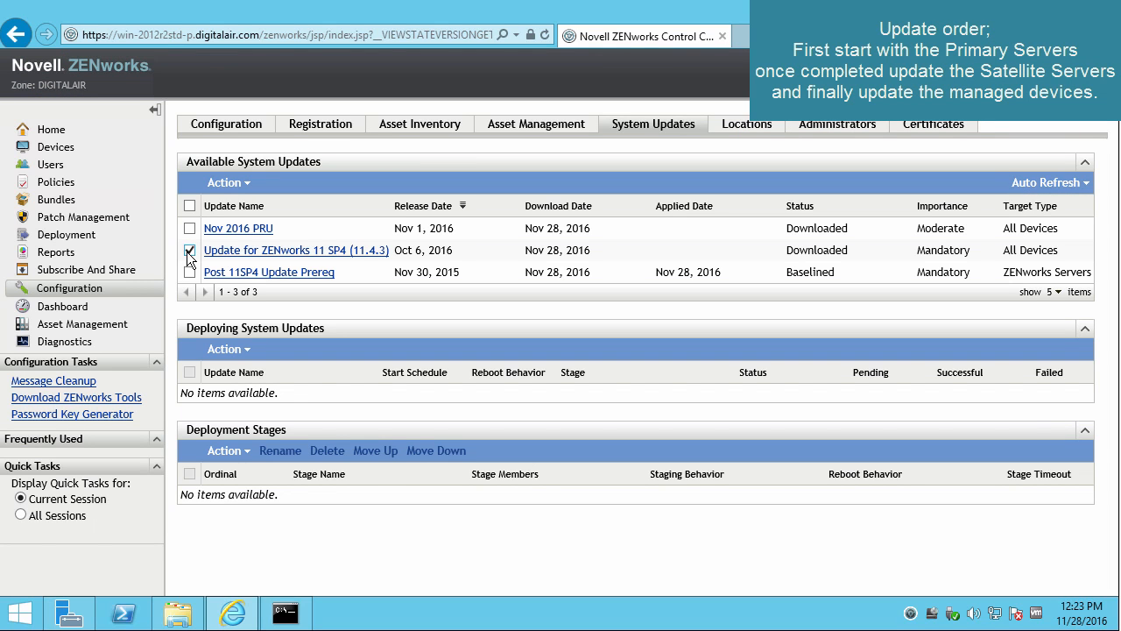
left_click(245, 184)
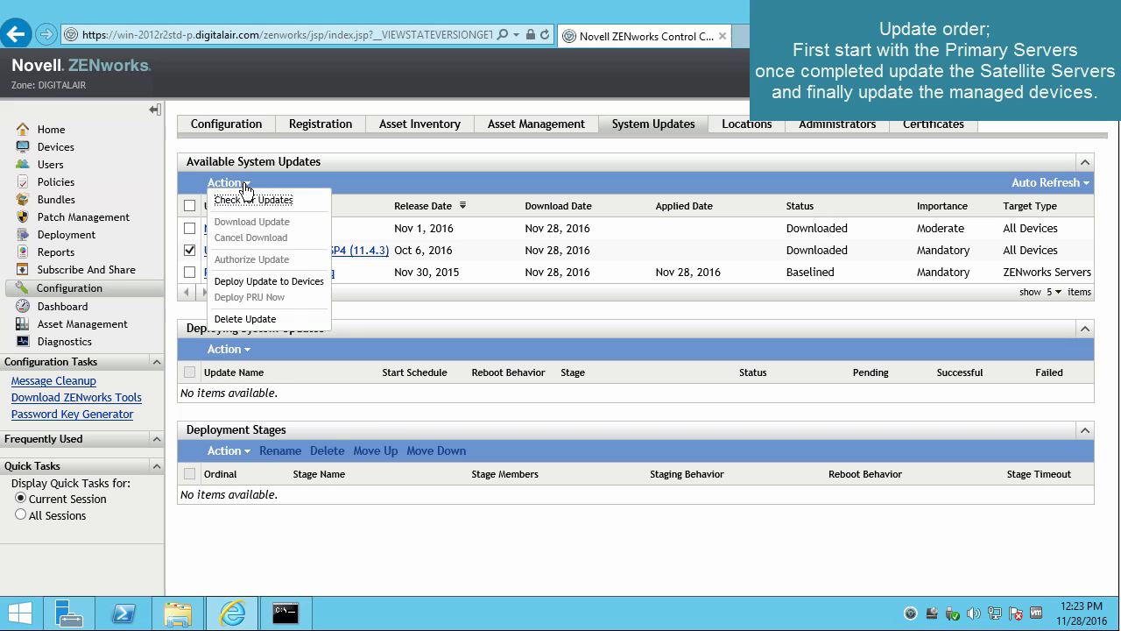
left_click(249, 282)
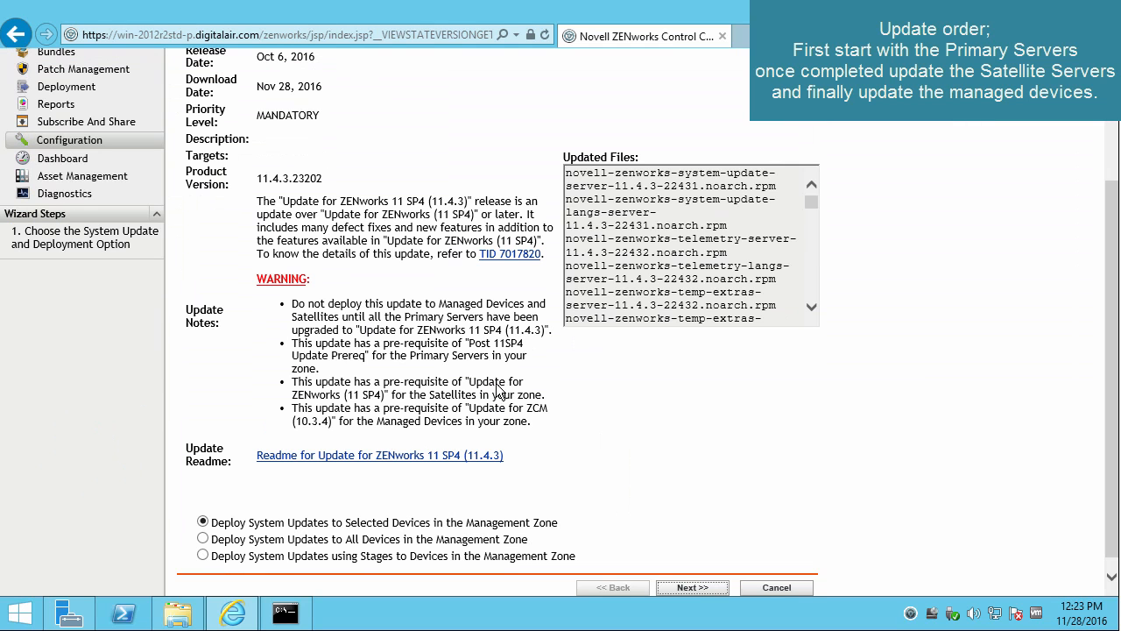
left_click(696, 588)
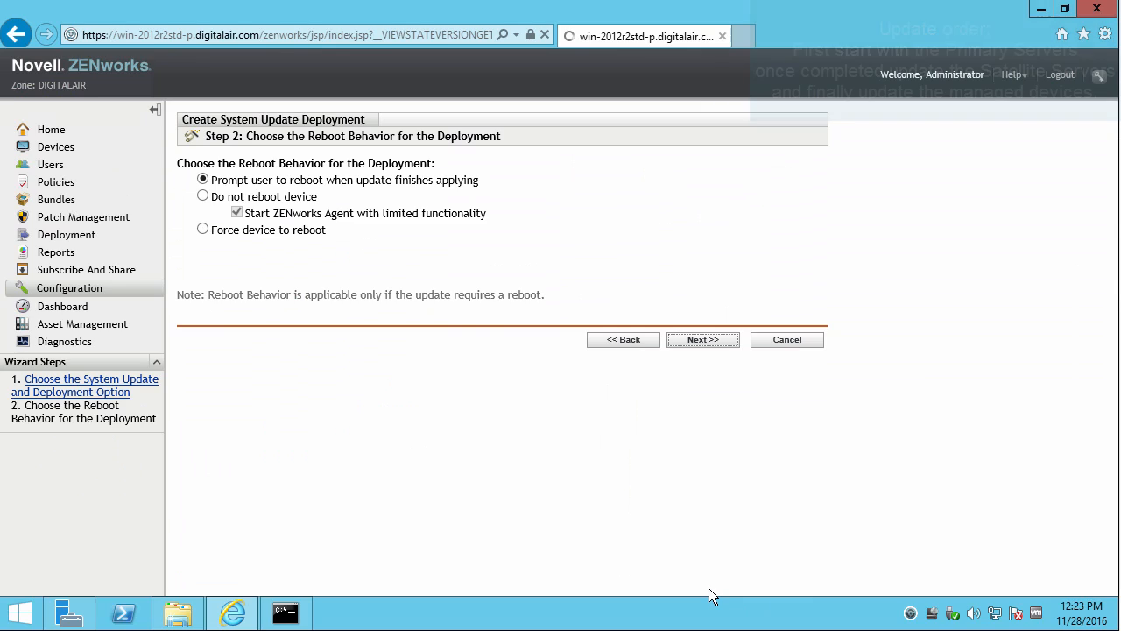
left_click(688, 340)
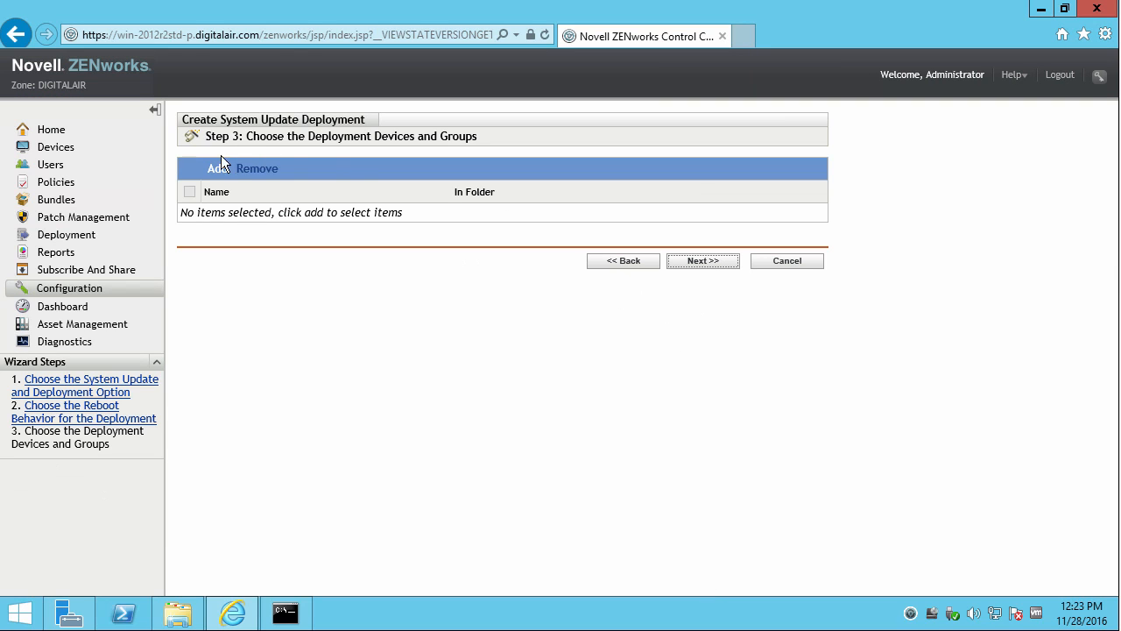
Target server win-2012r2std-p from the Servers folder, schedule it Now, and finish the deployment.
left_click(219, 172)
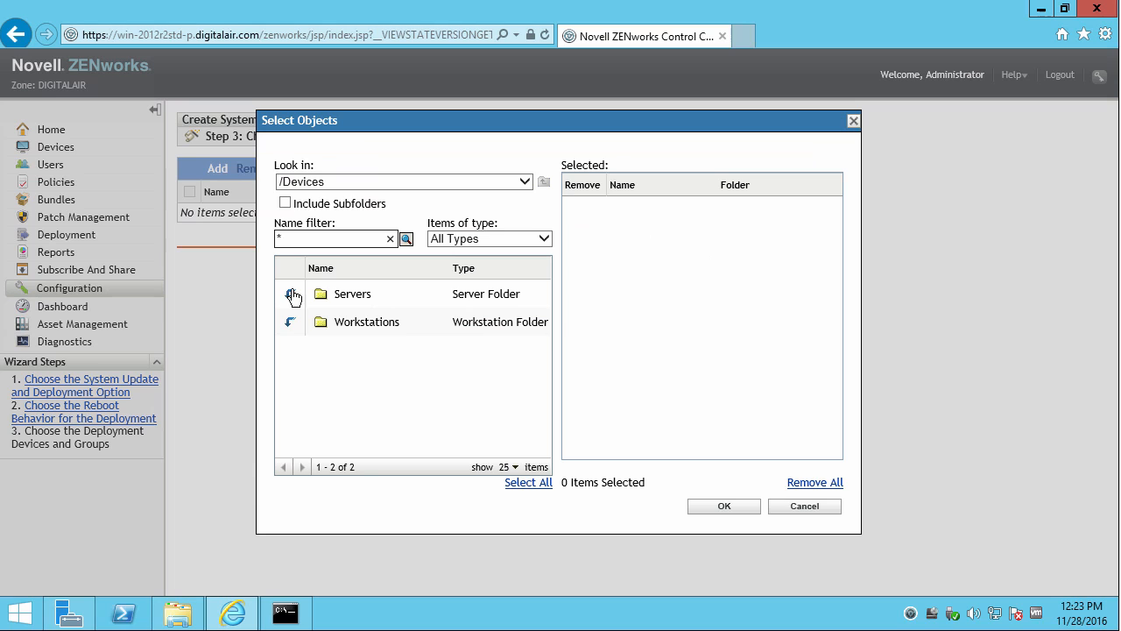
left_click(291, 296)
scroll(542, 409, "down", 5)
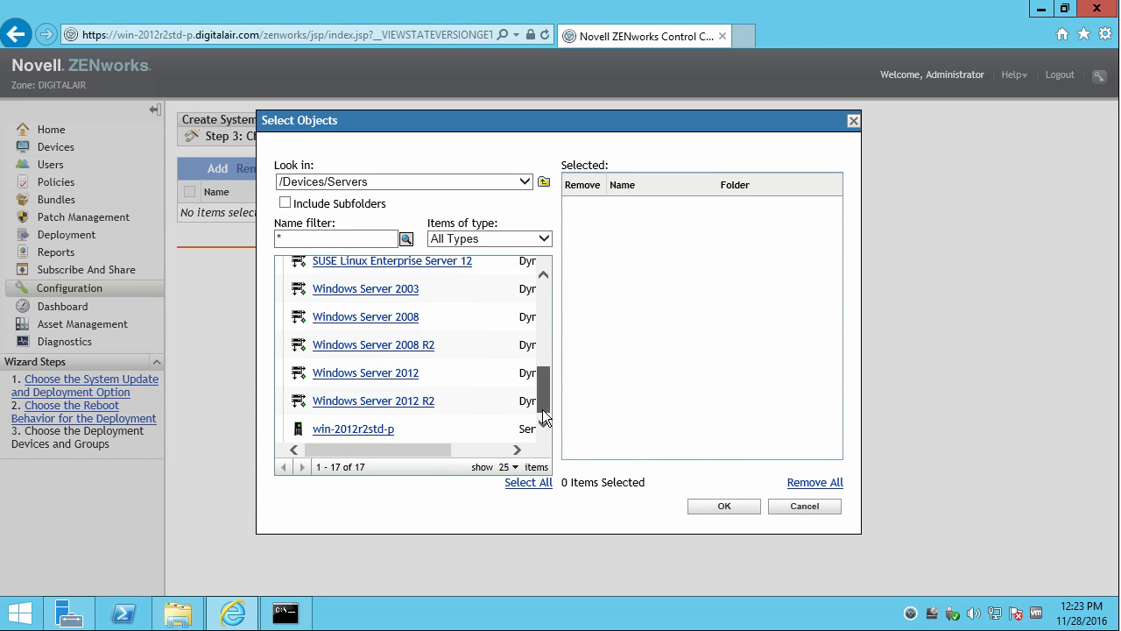
left_click(354, 428)
left_click(709, 511)
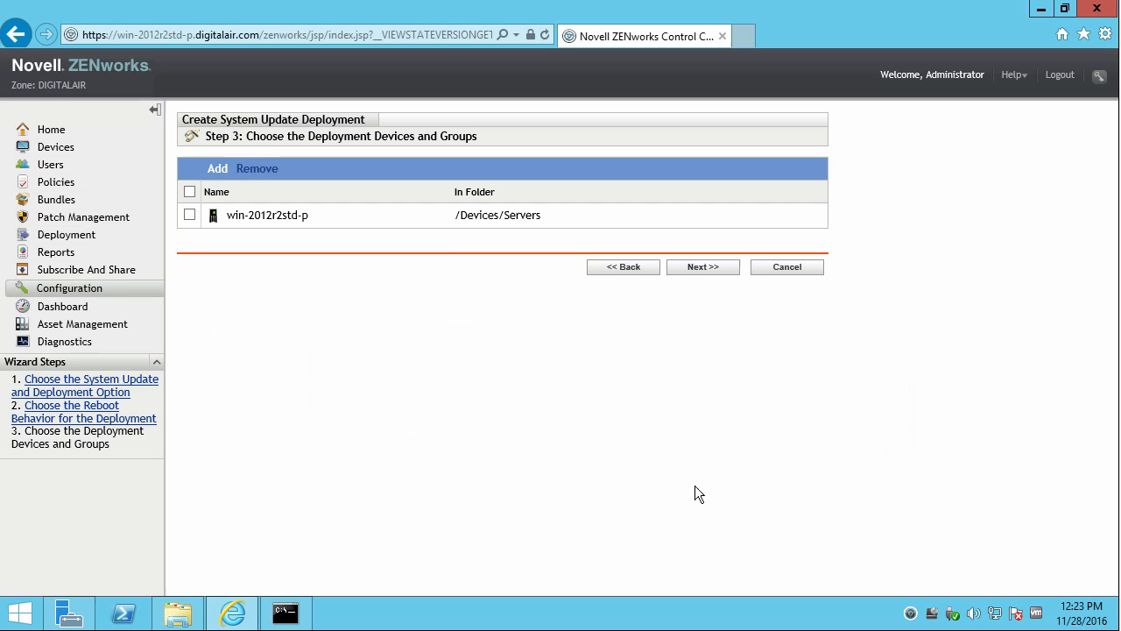
left_click(680, 267)
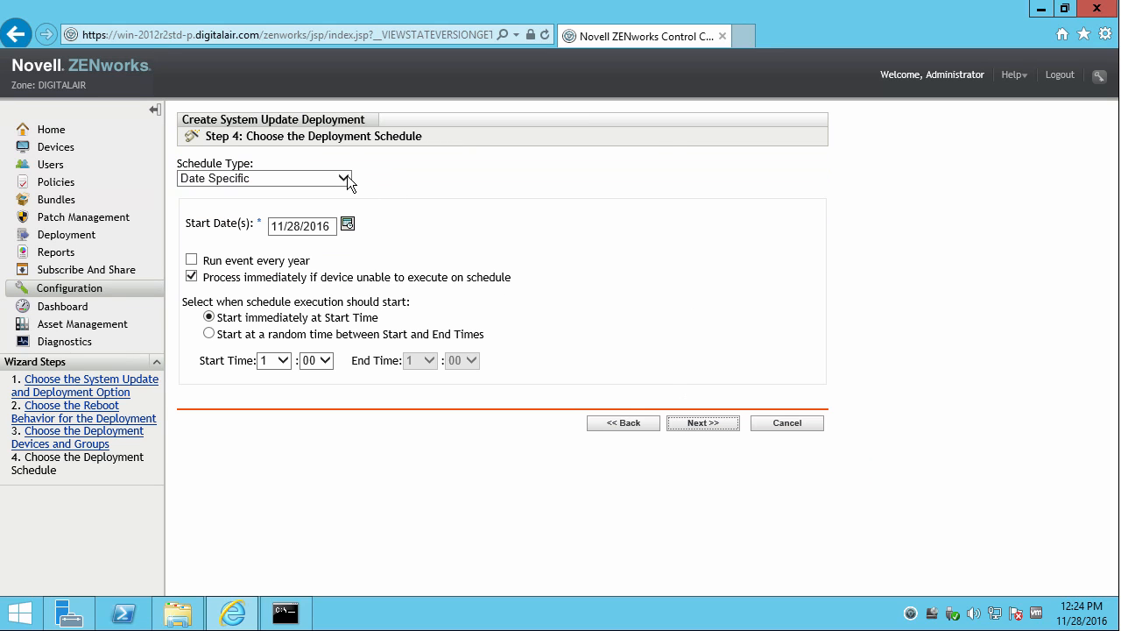
left_click(347, 176)
left_click(323, 162)
left_click(691, 236)
left_click(702, 399)
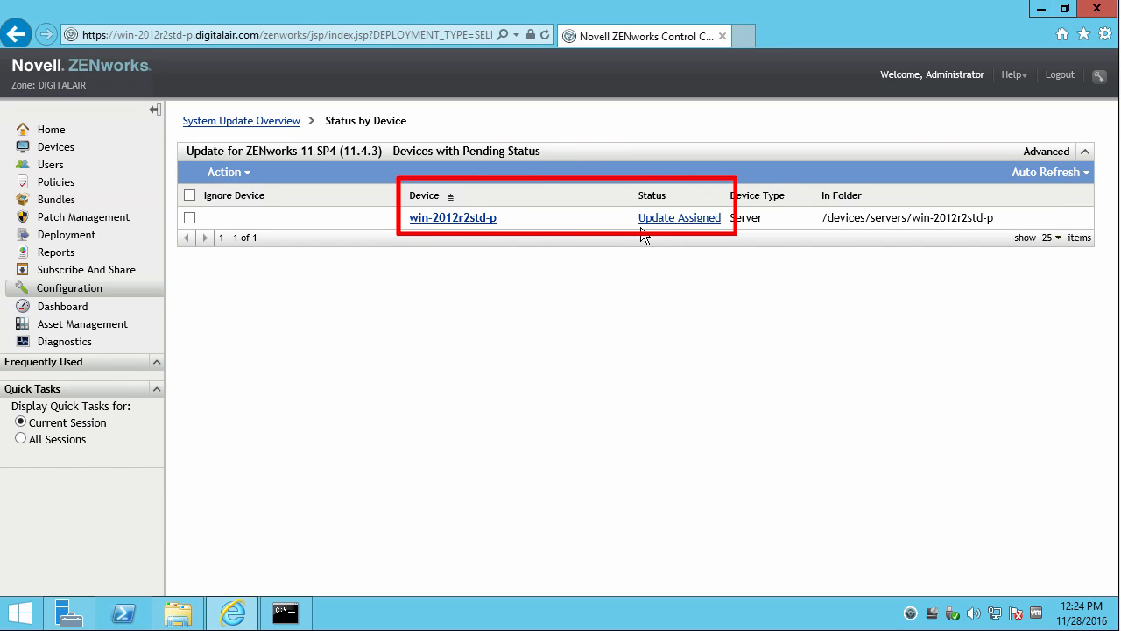
Back on System Update Overview, have the ZENworks tray agent run Check for Updates.
left_click(248, 126)
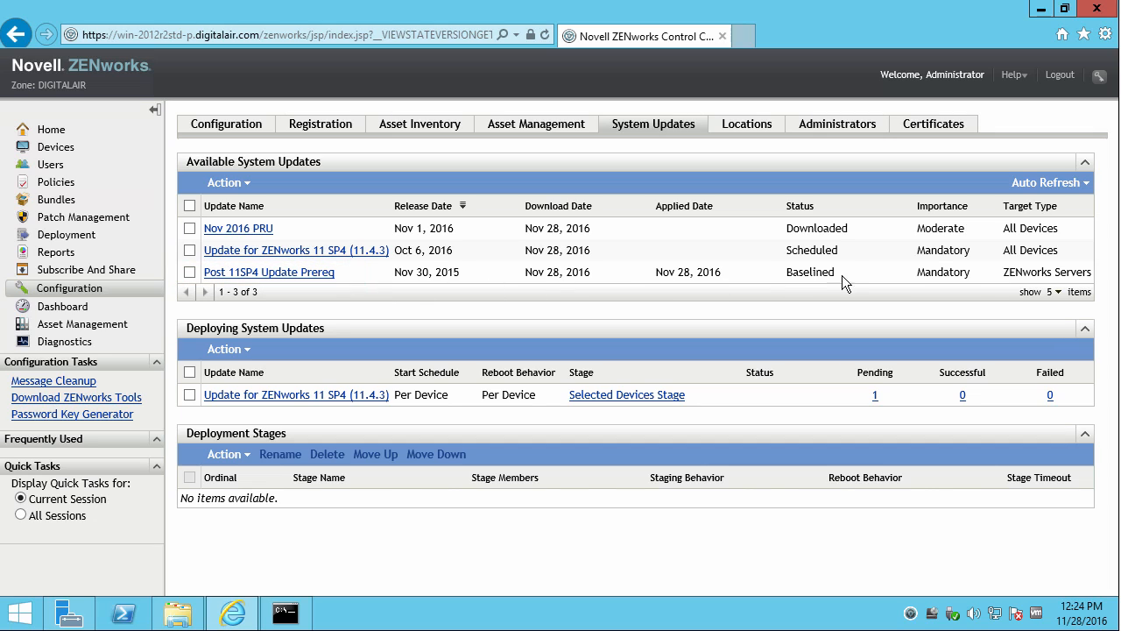
double_click(811, 273)
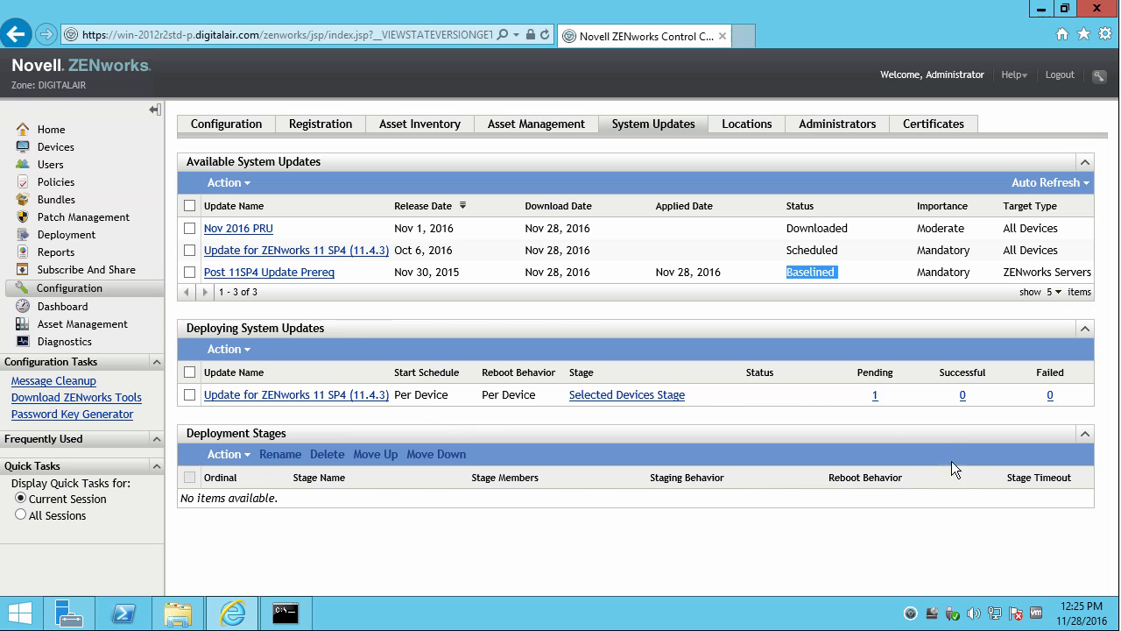
right_click(909, 612)
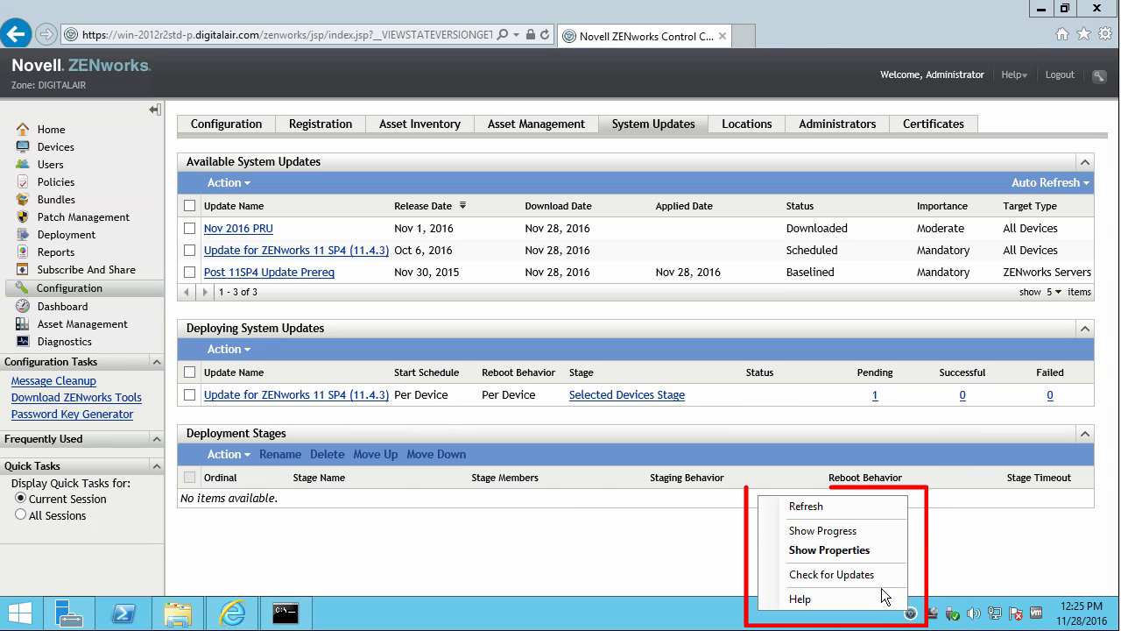
left_click(887, 574)
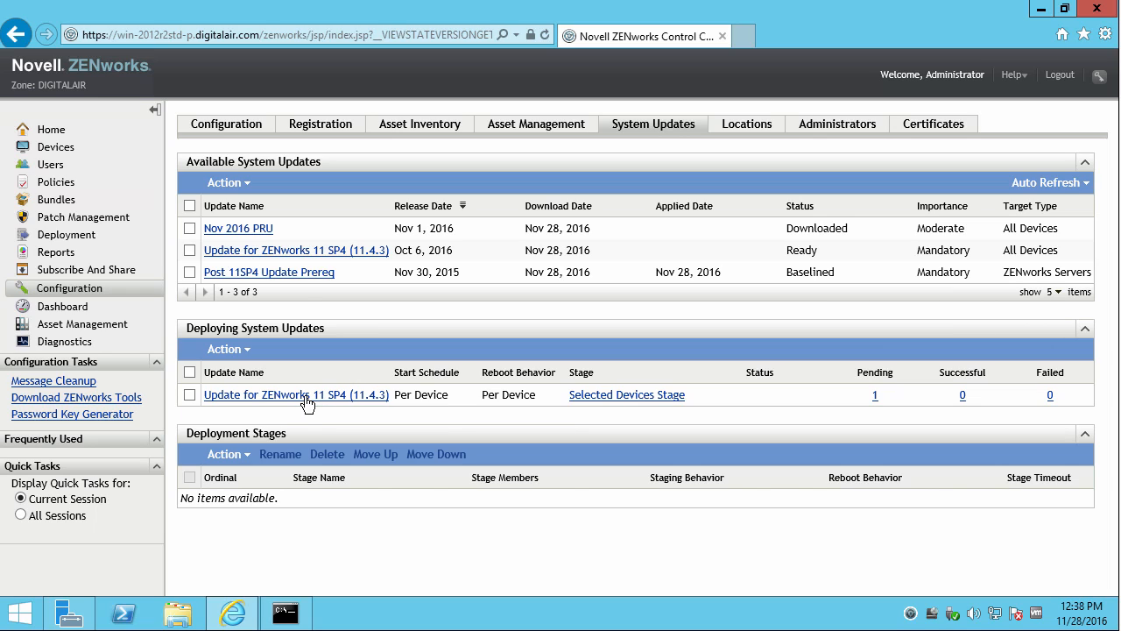
View the 11.4.3 update's Release Details and its Update GUID, then open File Explorer.
left_click(267, 251)
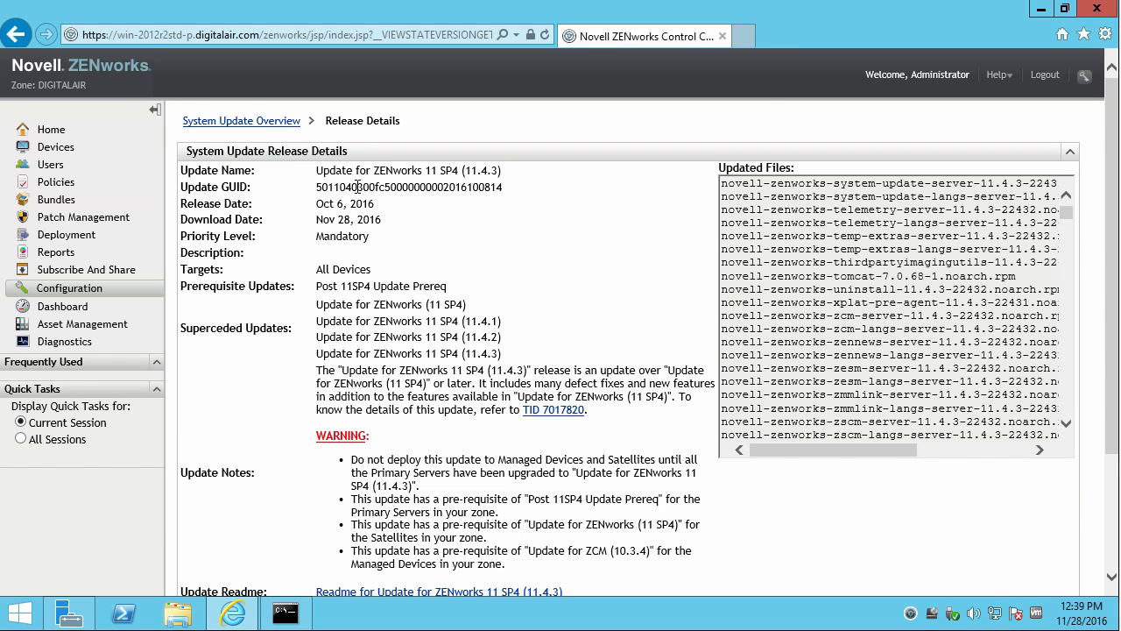
left_click_drag(317, 186, 508, 187)
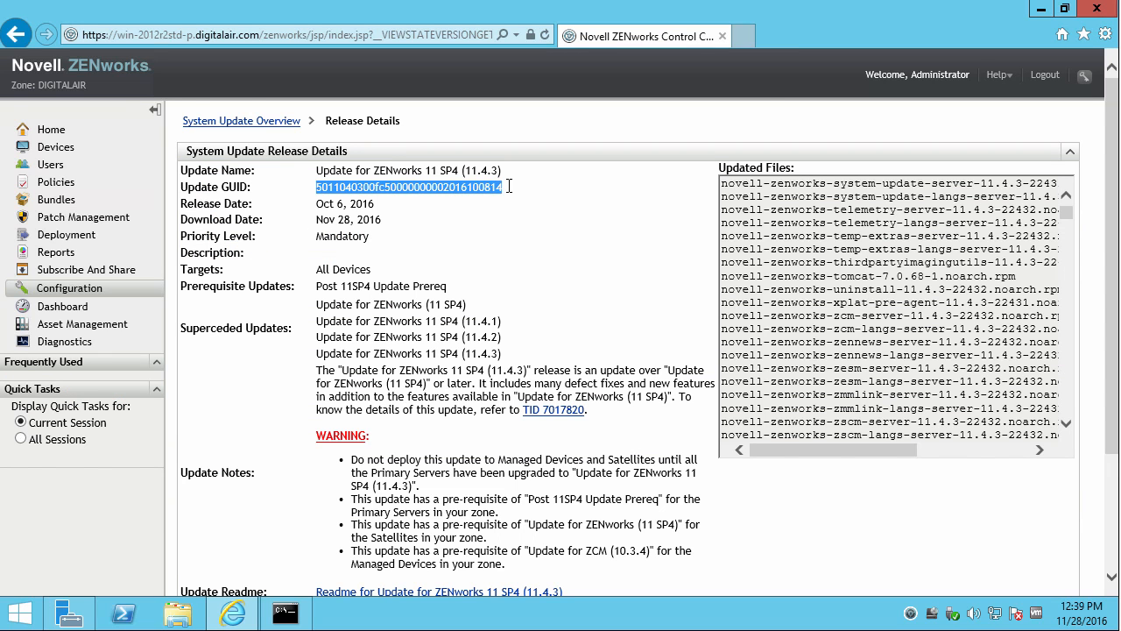
left_click(375, 195)
left_click_drag(330, 187, 366, 193)
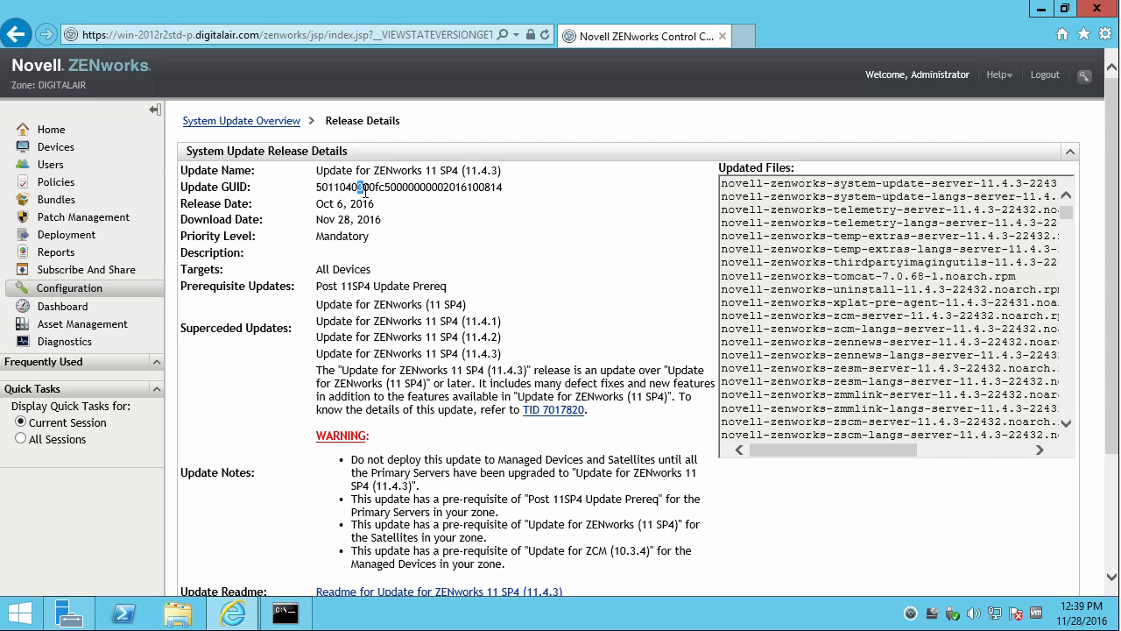
left_click(179, 620)
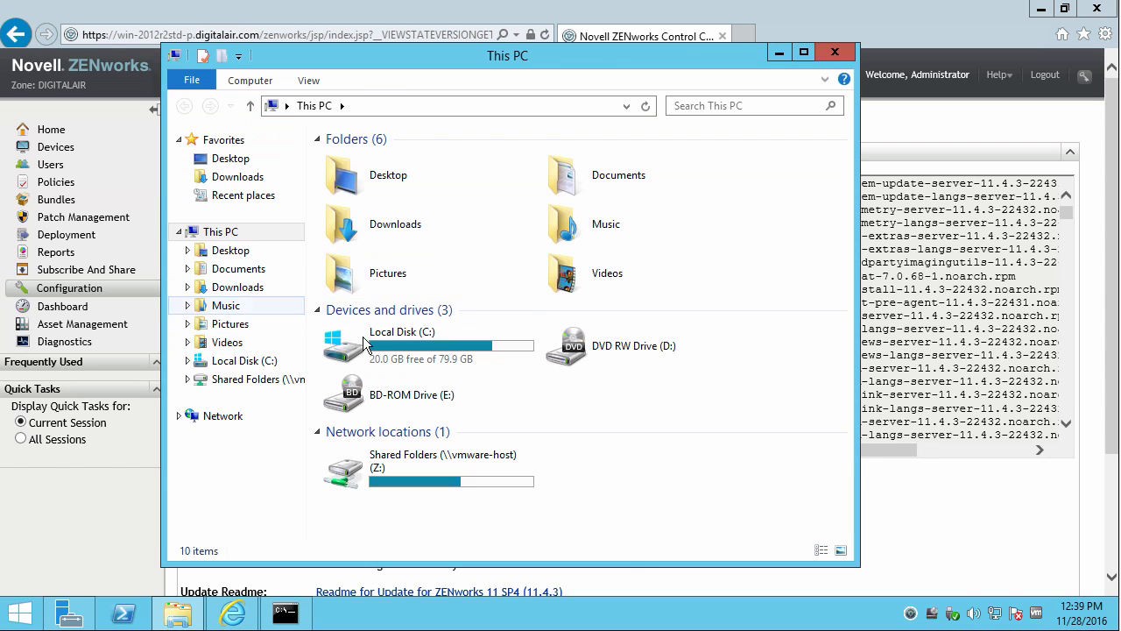
Open system-update.txt from C:\Program Files (x86)\Novell\ZENworks\logs\system-update's second subfolder.
left_click(373, 333)
double_click(373, 334)
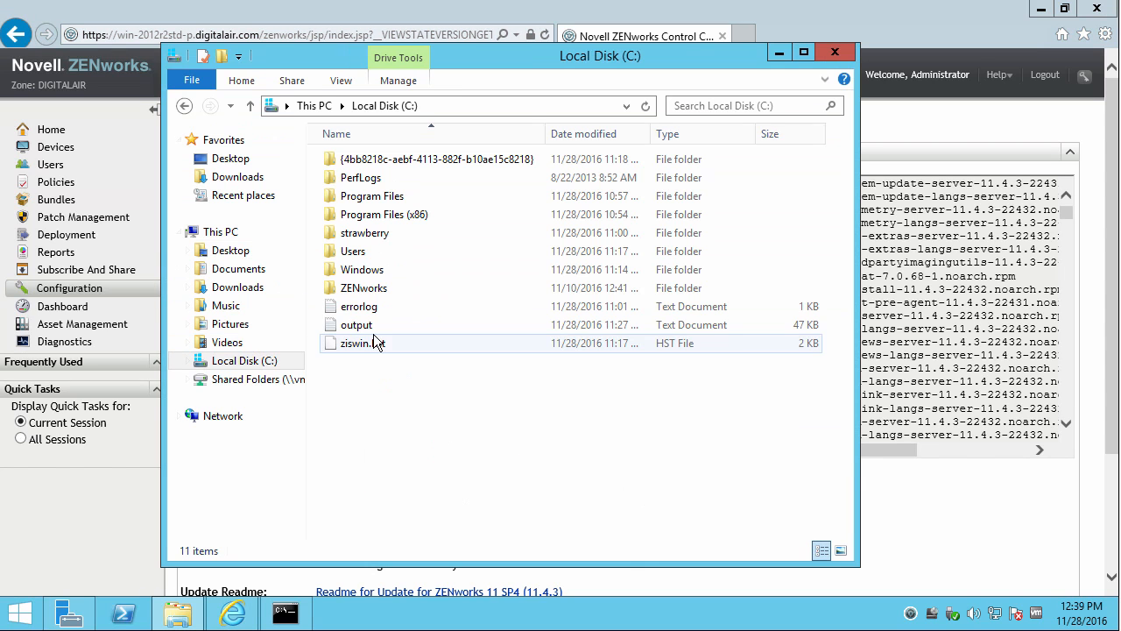
double_click(362, 213)
double_click(360, 232)
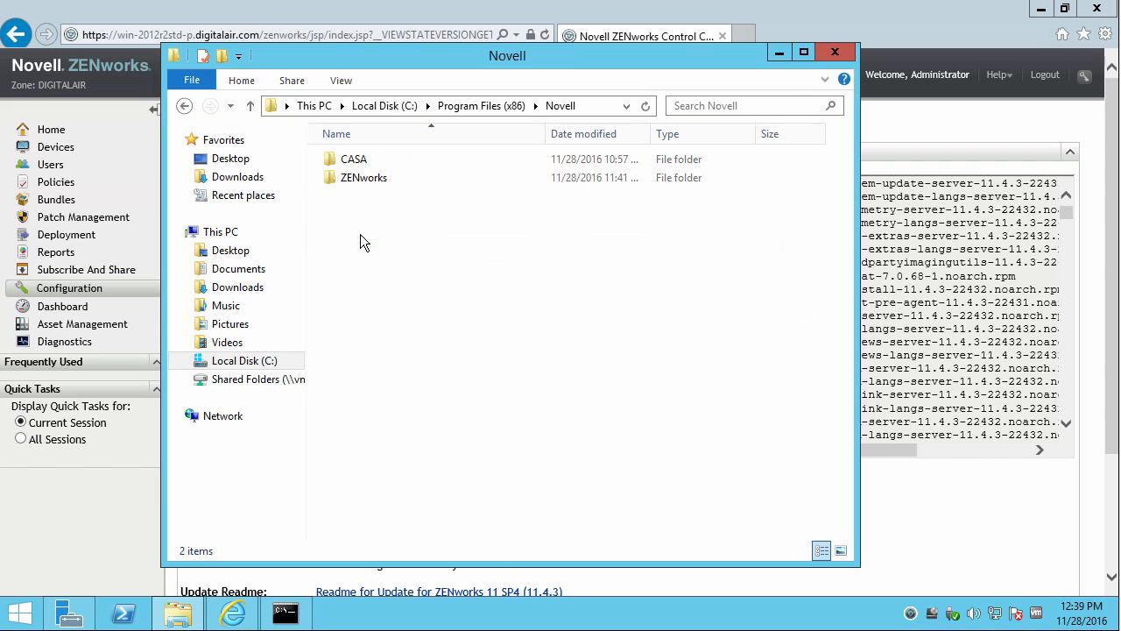
double_click(353, 185)
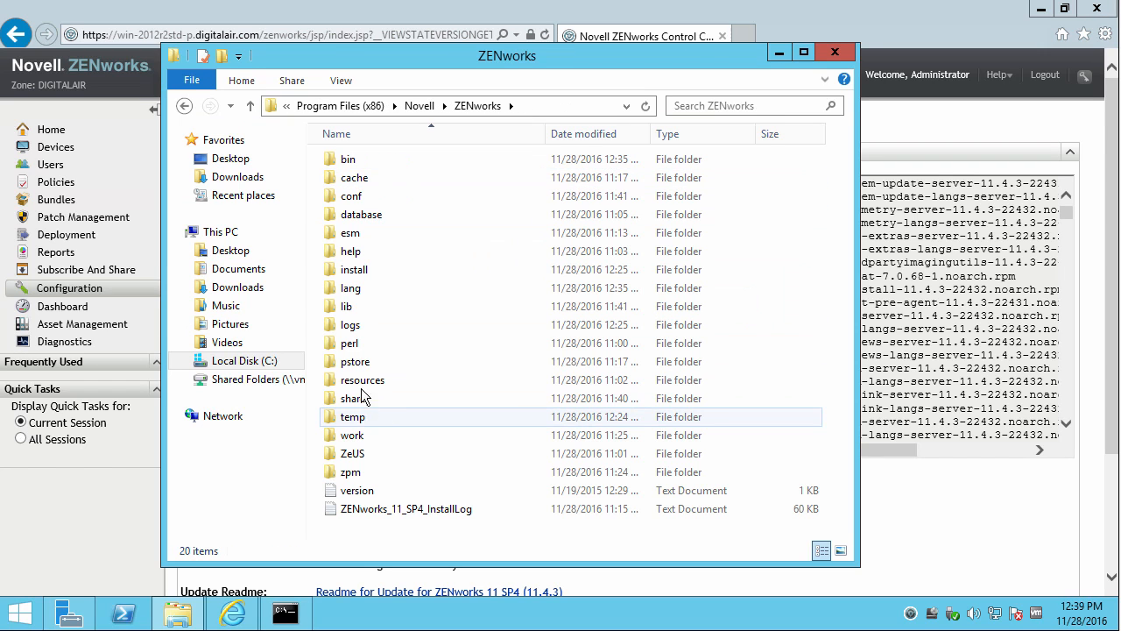
double_click(350, 325)
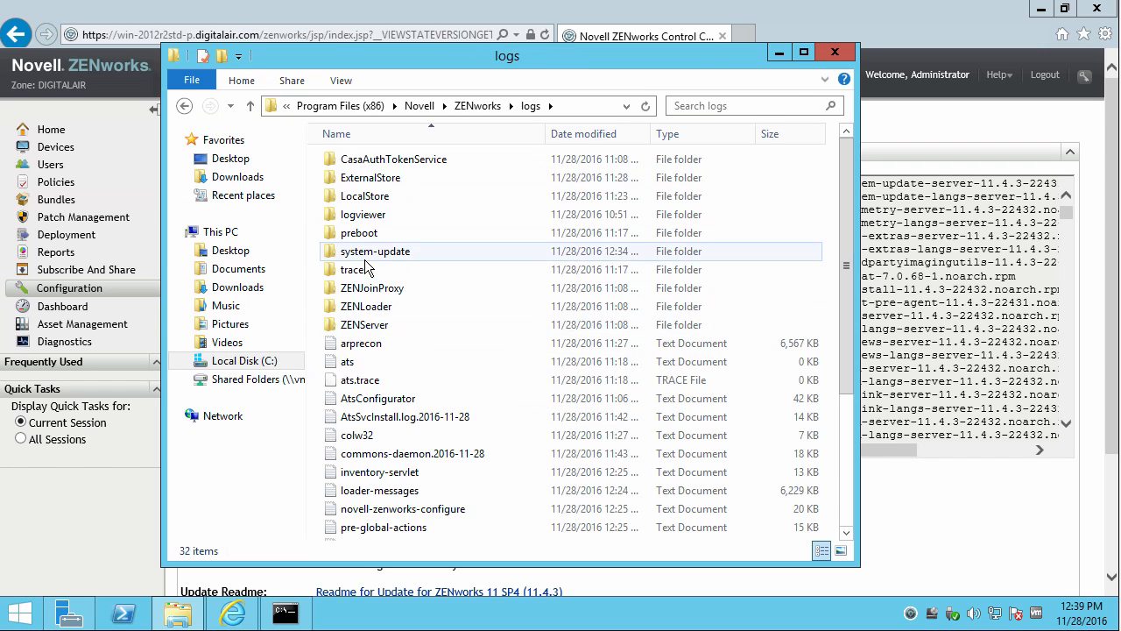
double_click(370, 252)
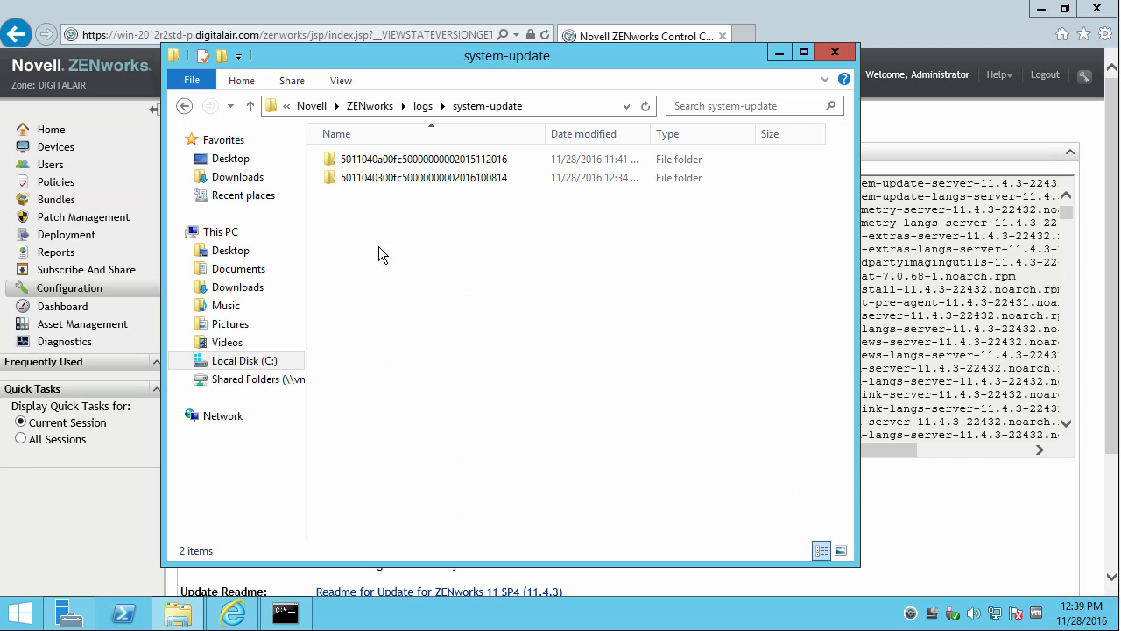
double_click(368, 178)
left_click(370, 160)
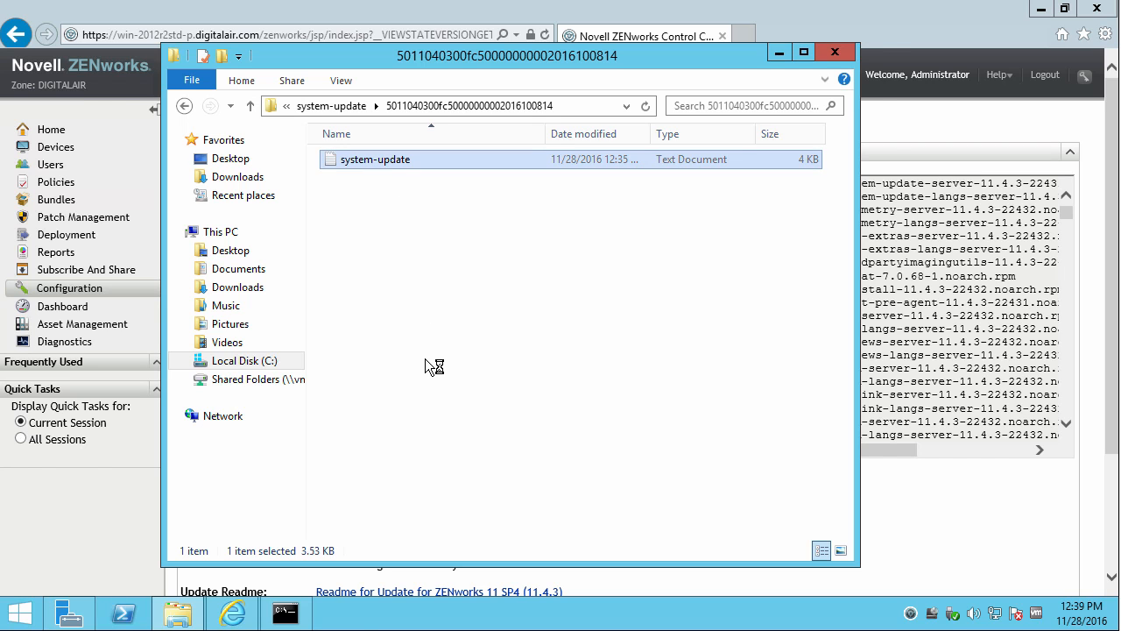
Read the log's last lines, then go back to the ZENworks folder.
left_click_drag(437, 457, 564, 457)
left_click_drag(462, 388, 716, 385)
left_click(335, 105)
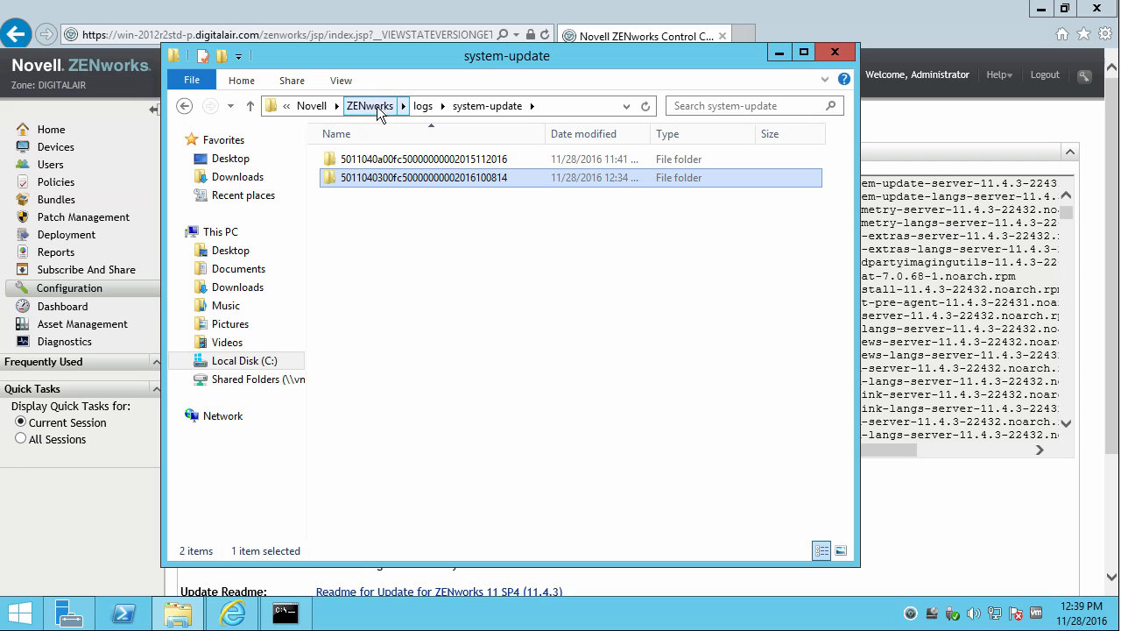
left_click(386, 106)
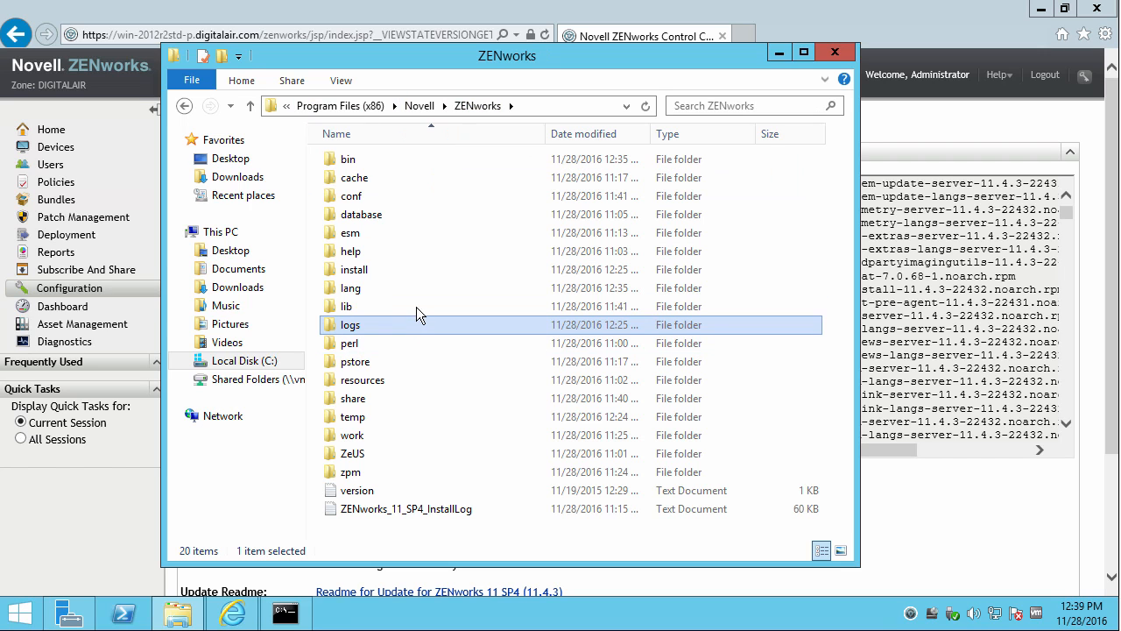
Inspect the work\content-repo\system-update and work\system-update folders.
double_click(360, 436)
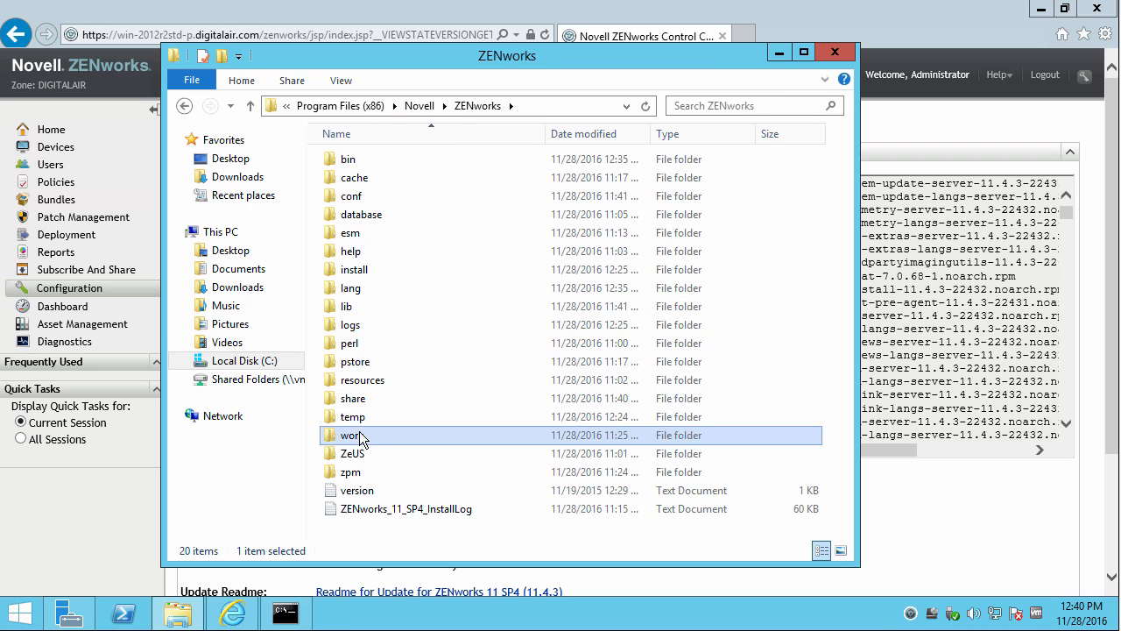
double_click(374, 215)
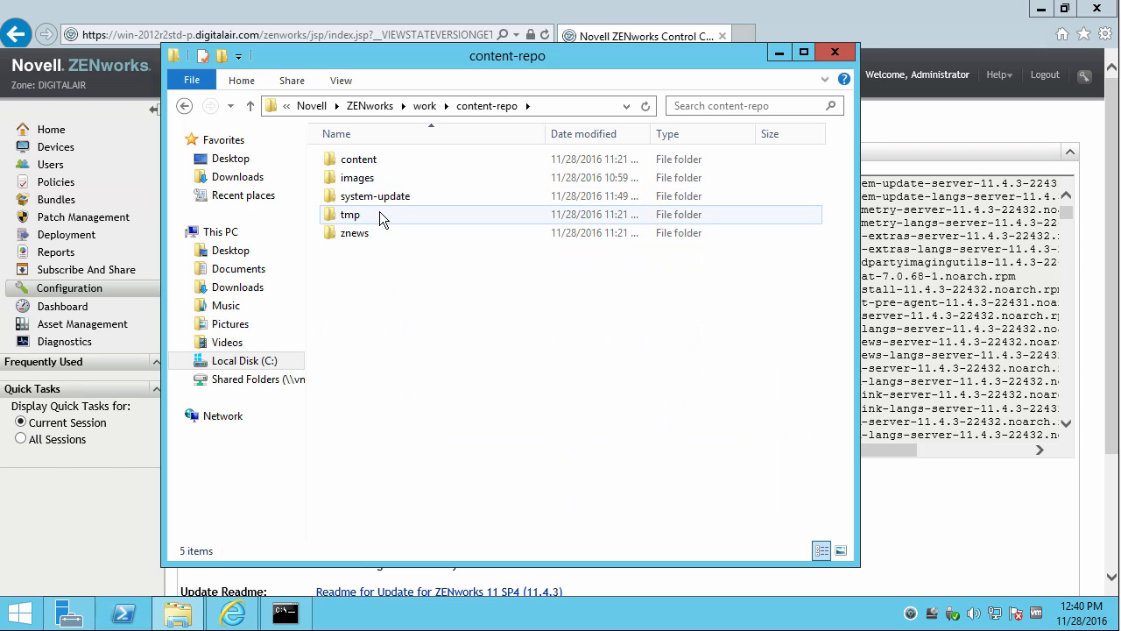
double_click(380, 195)
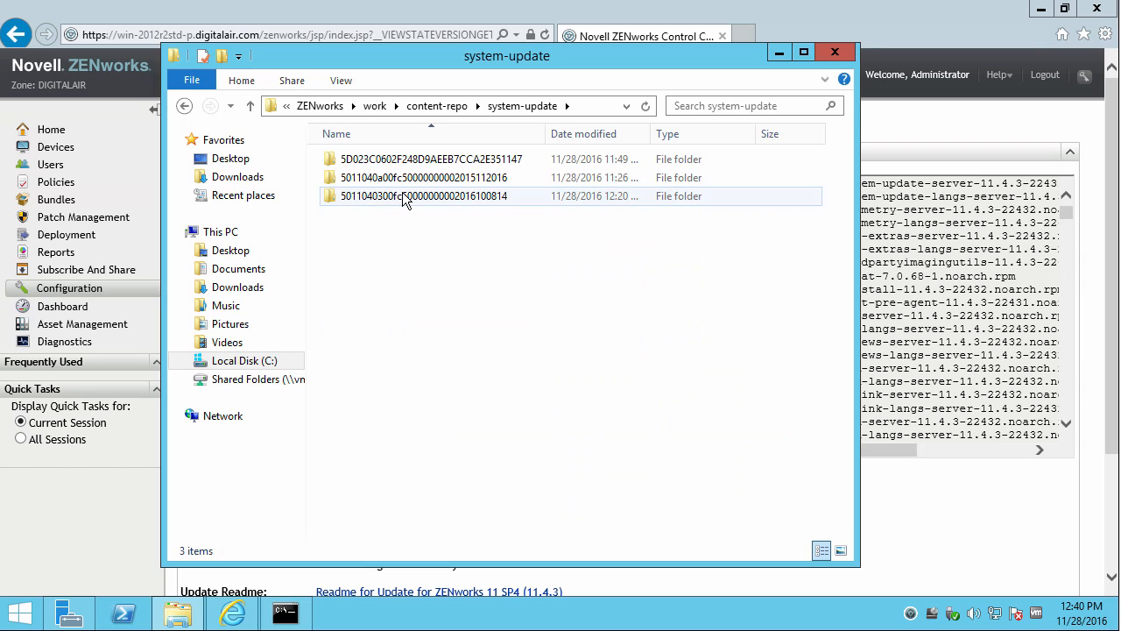
left_click(403, 198)
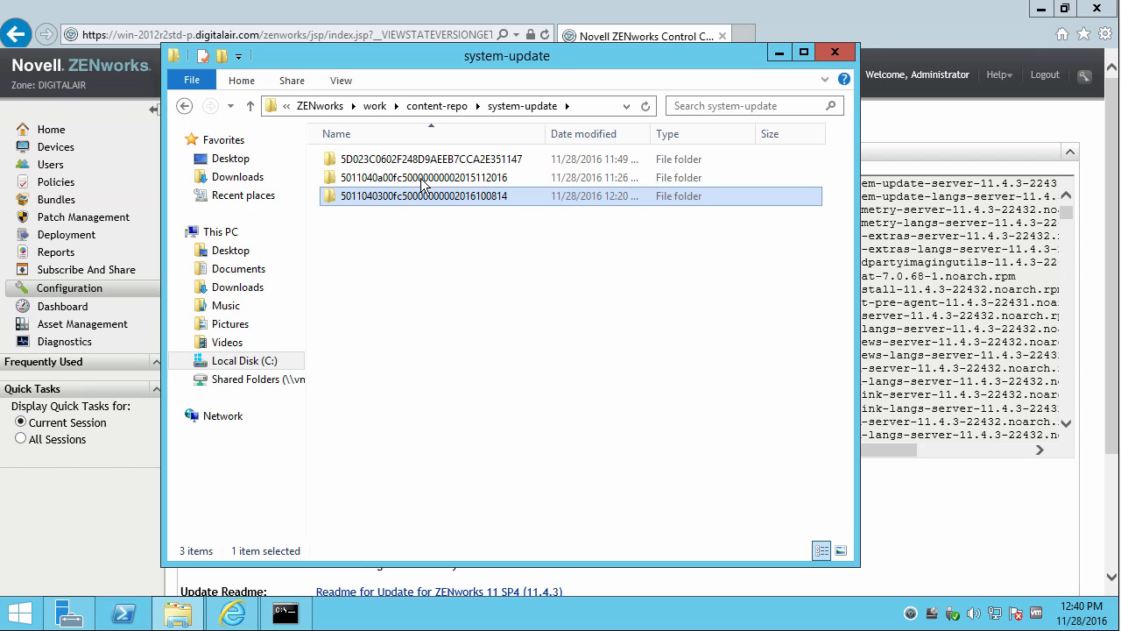
left_click(433, 107)
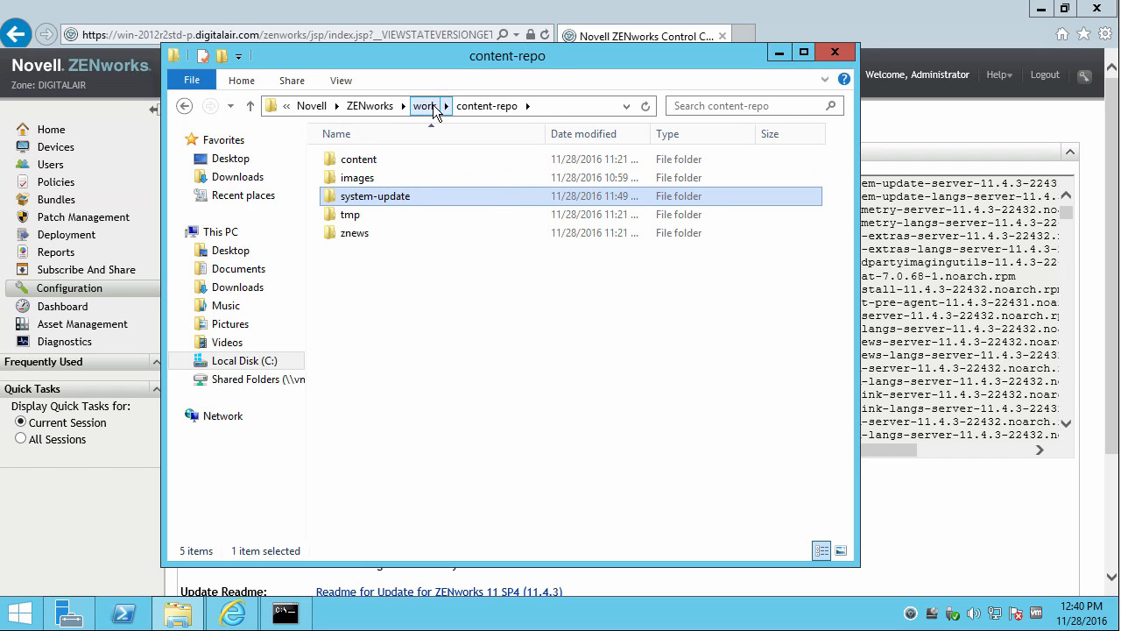
left_click(427, 106)
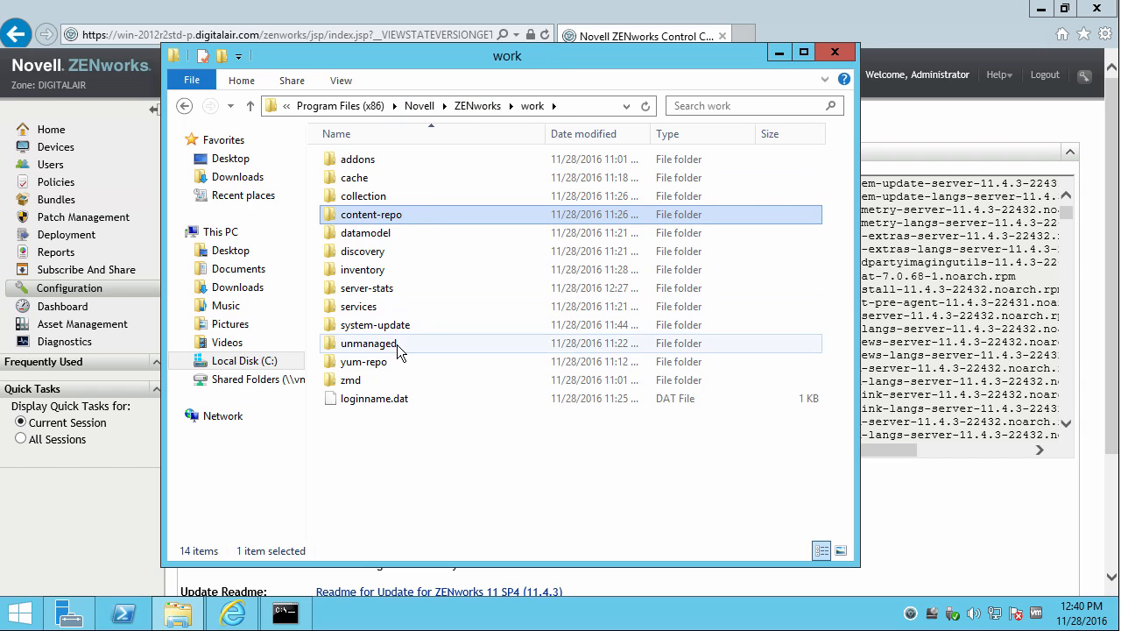
double_click(400, 325)
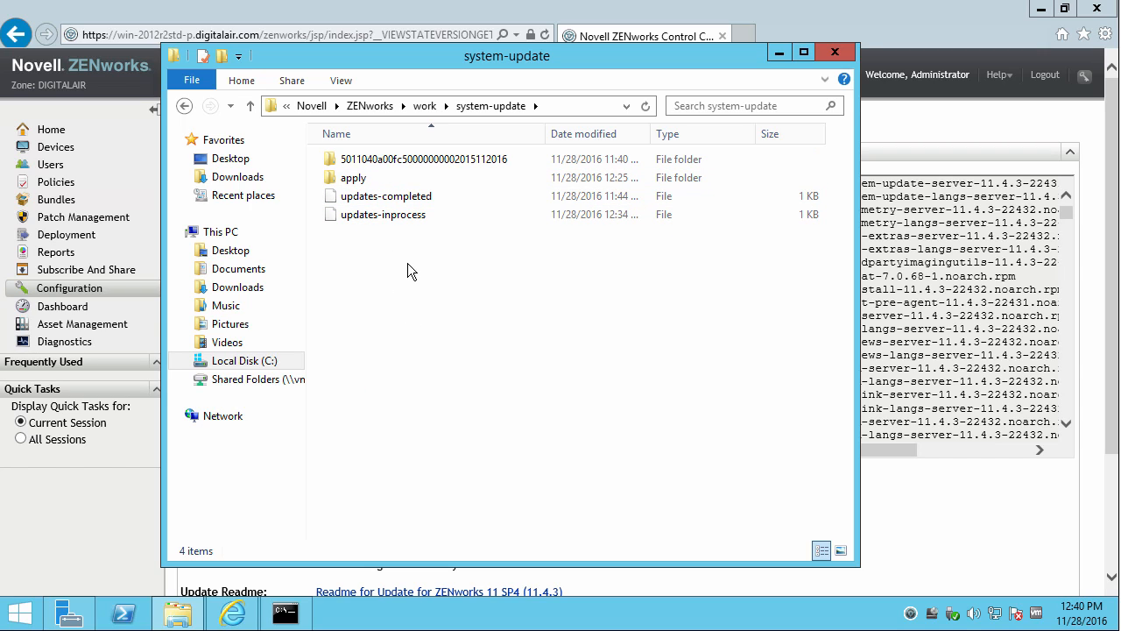
left_click(426, 106)
left_click(477, 106)
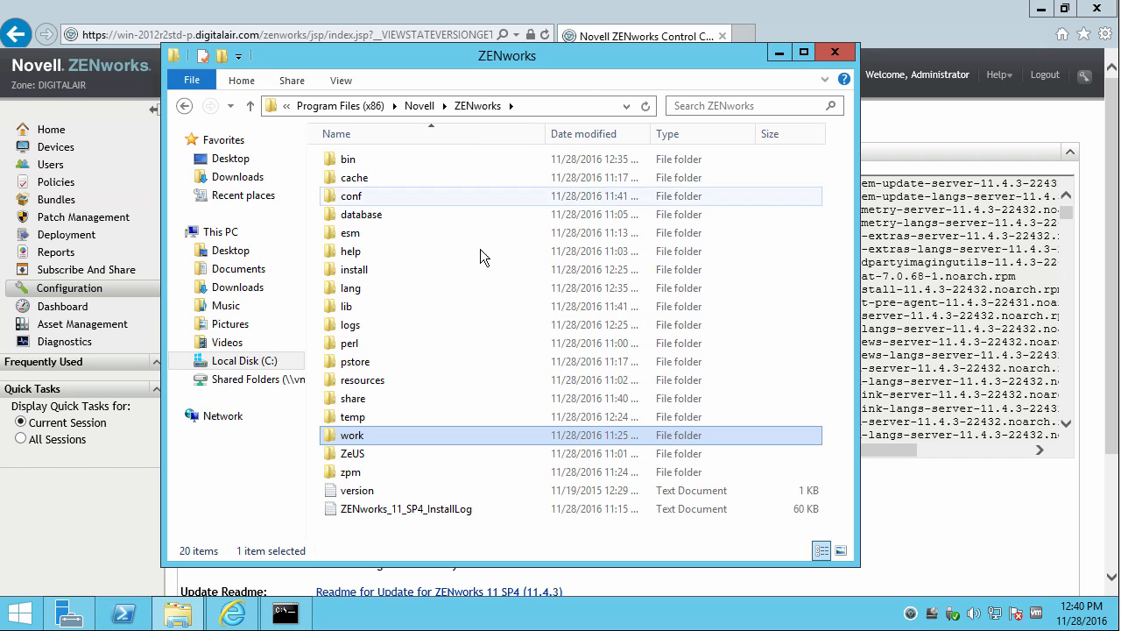
Reread the updated system-update log, then close Notepad and File Explorer.
double_click(375, 325)
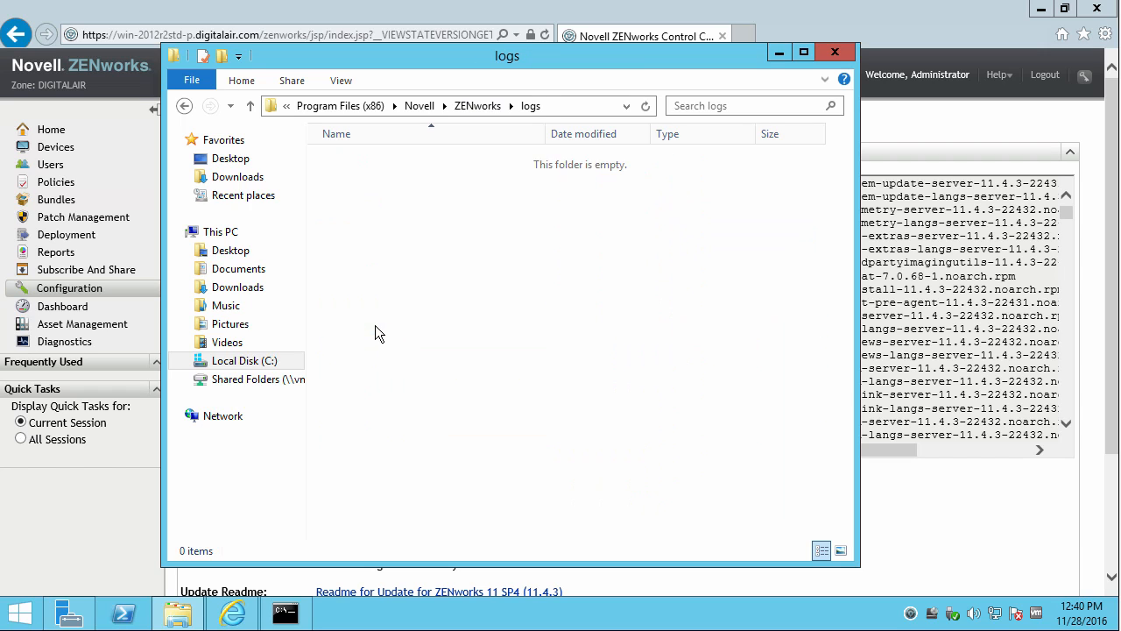
double_click(377, 253)
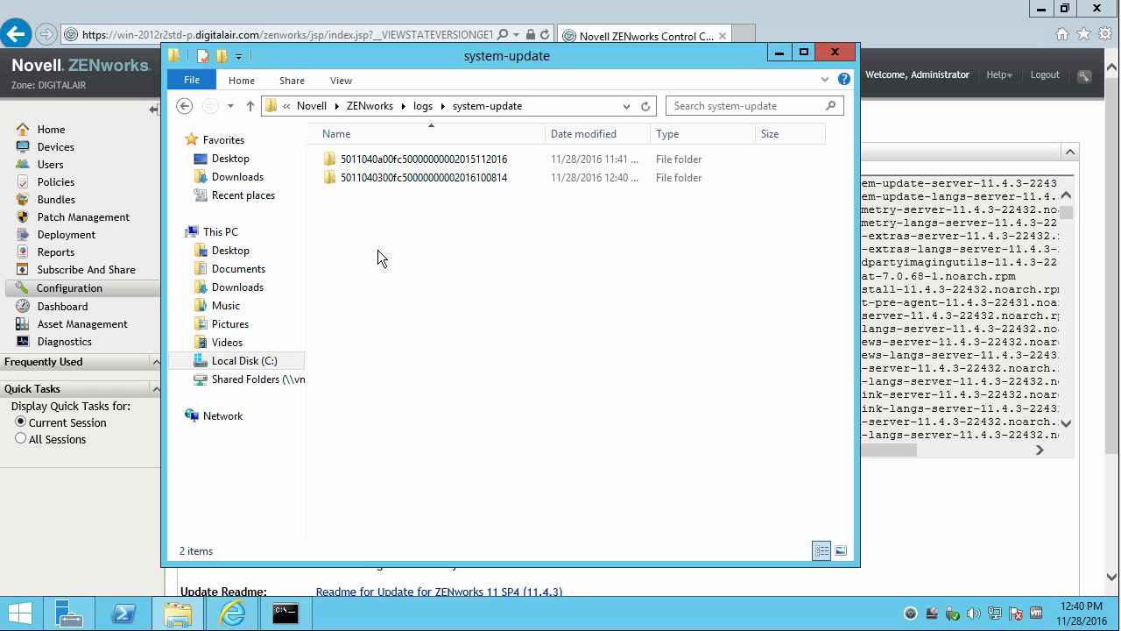
double_click(393, 181)
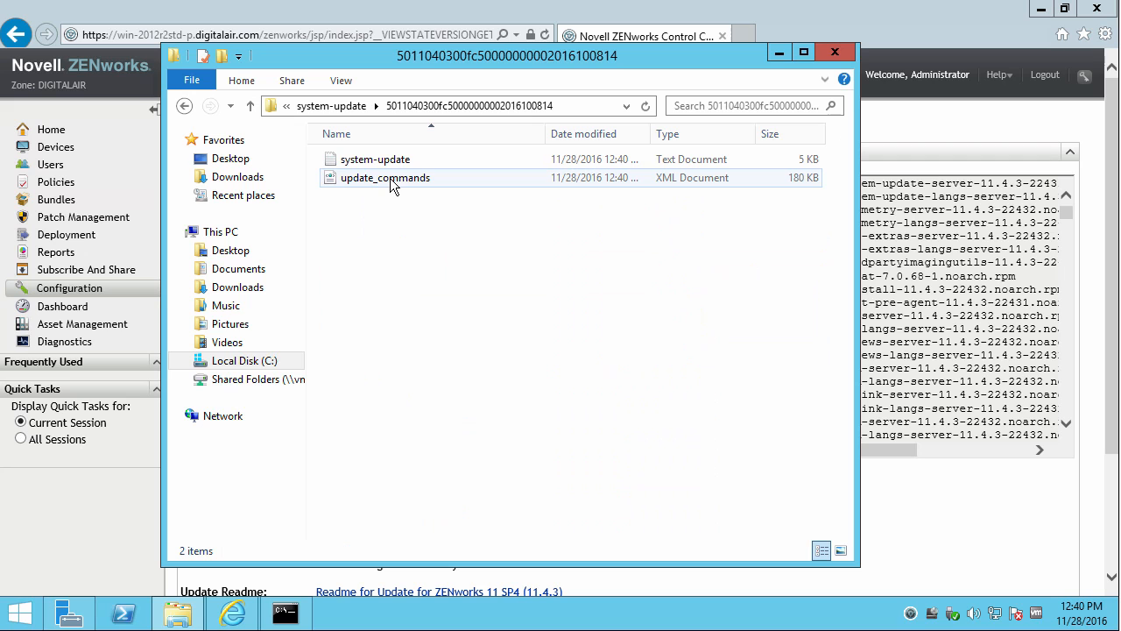
double_click(364, 165)
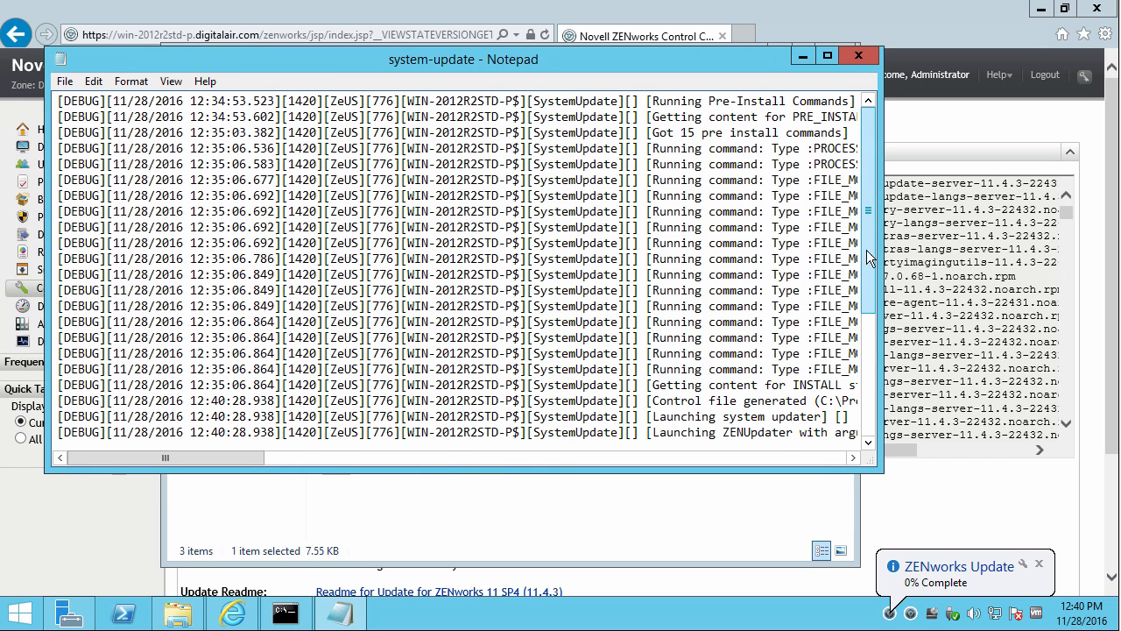
scroll(870, 238, "down", 5)
mouse_move(209, 459)
left_mouse_down()
mouse_move(378, 466)
mouse_move(340, 461)
left_mouse_up()
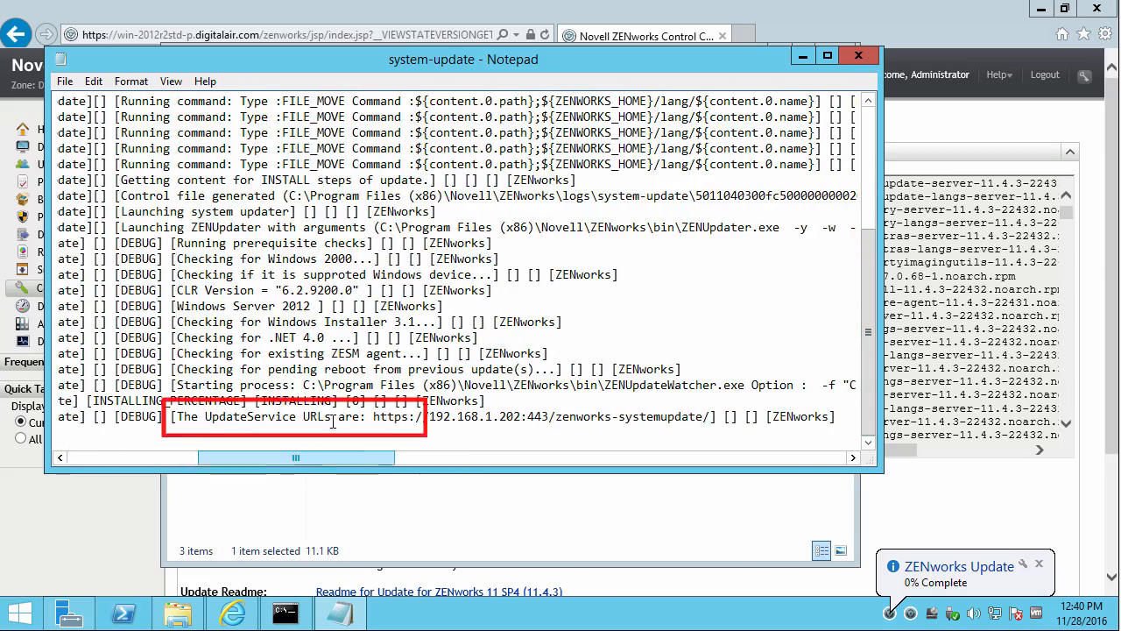
left_click(860, 56)
left_click(840, 57)
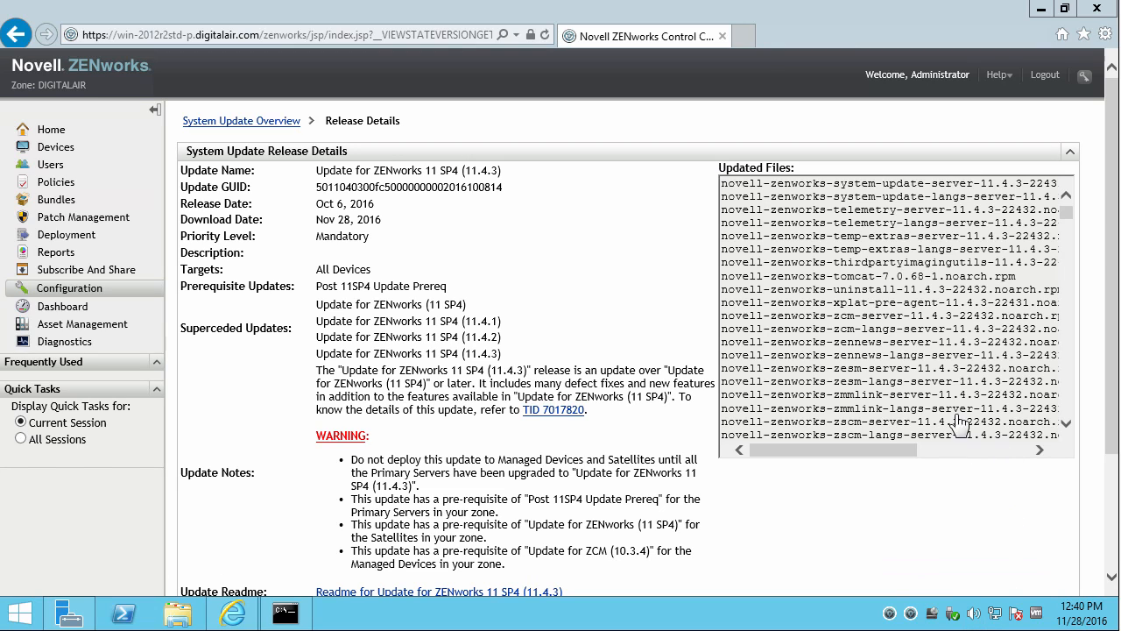
mouse_move(890, 612)
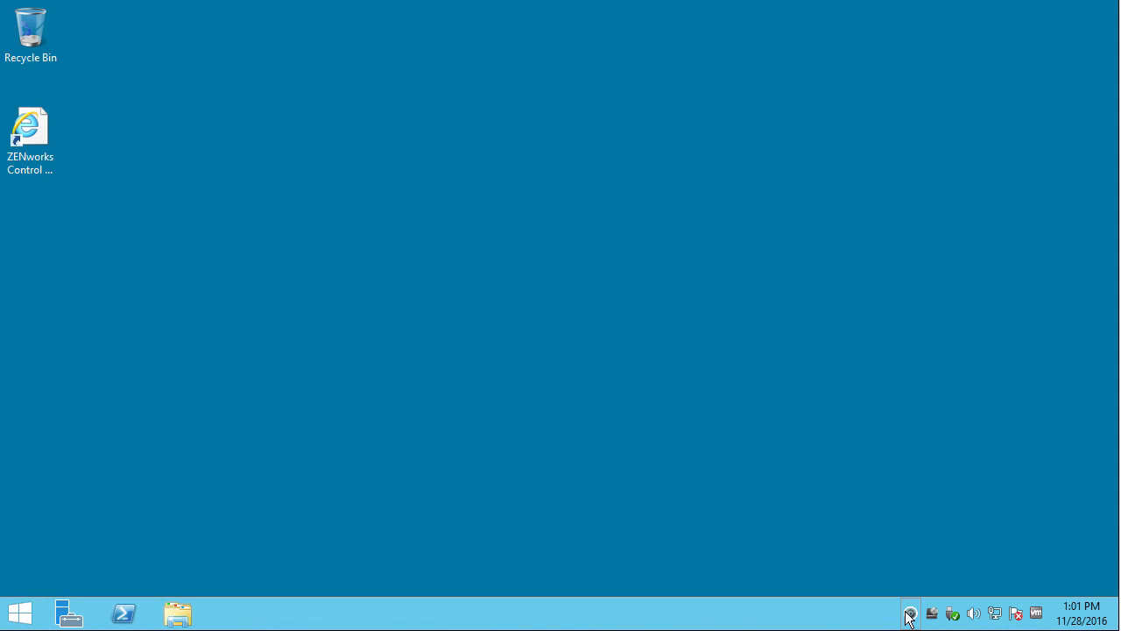
Accept the ZENworks Restart Required prompt via Show Status and sign in after the reboot.
right_click(909, 613)
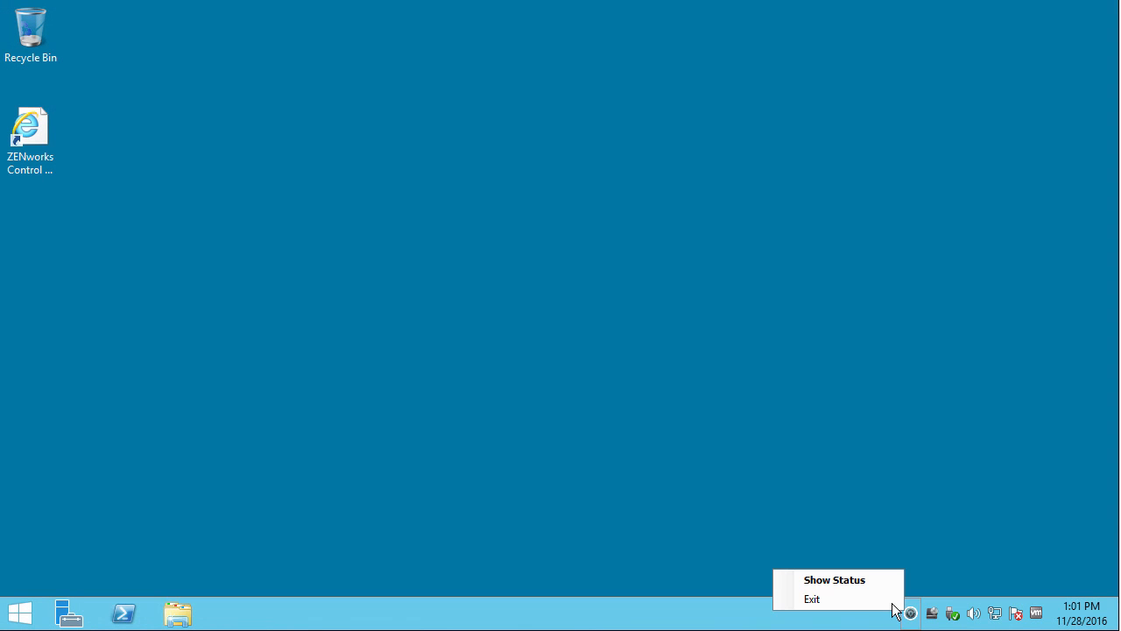
left_click(852, 578)
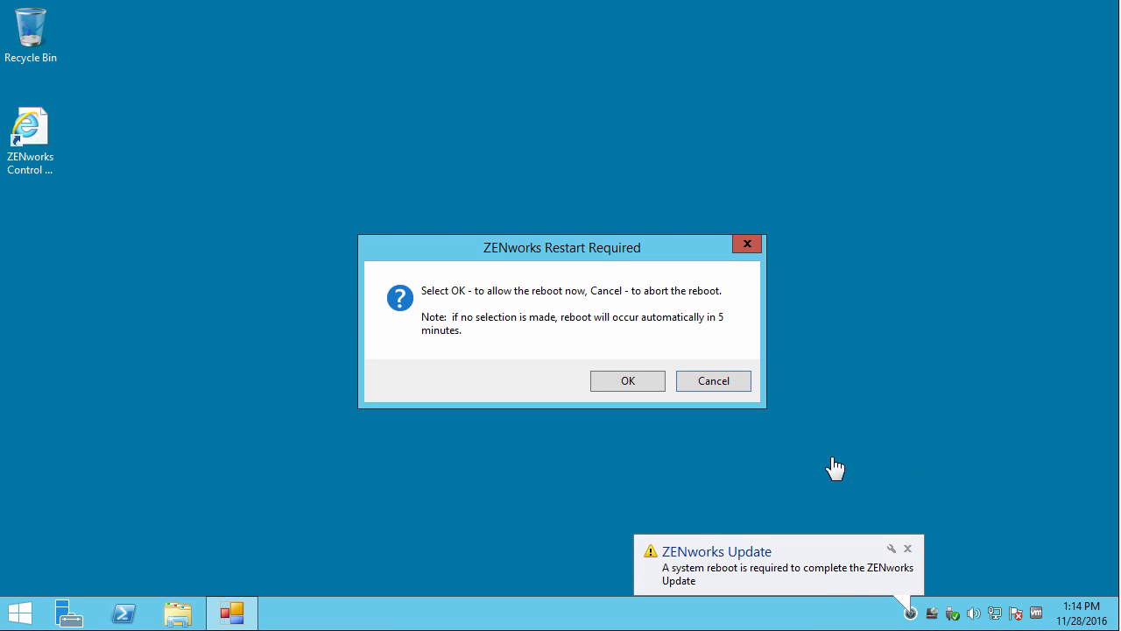
left_click(629, 382)
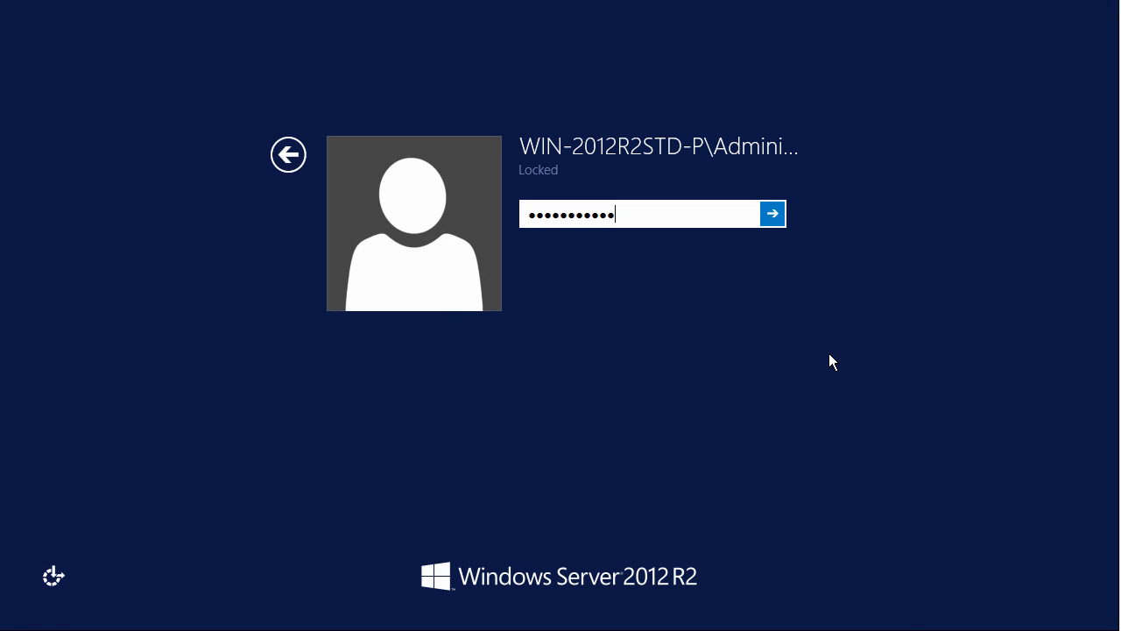
key("Return")
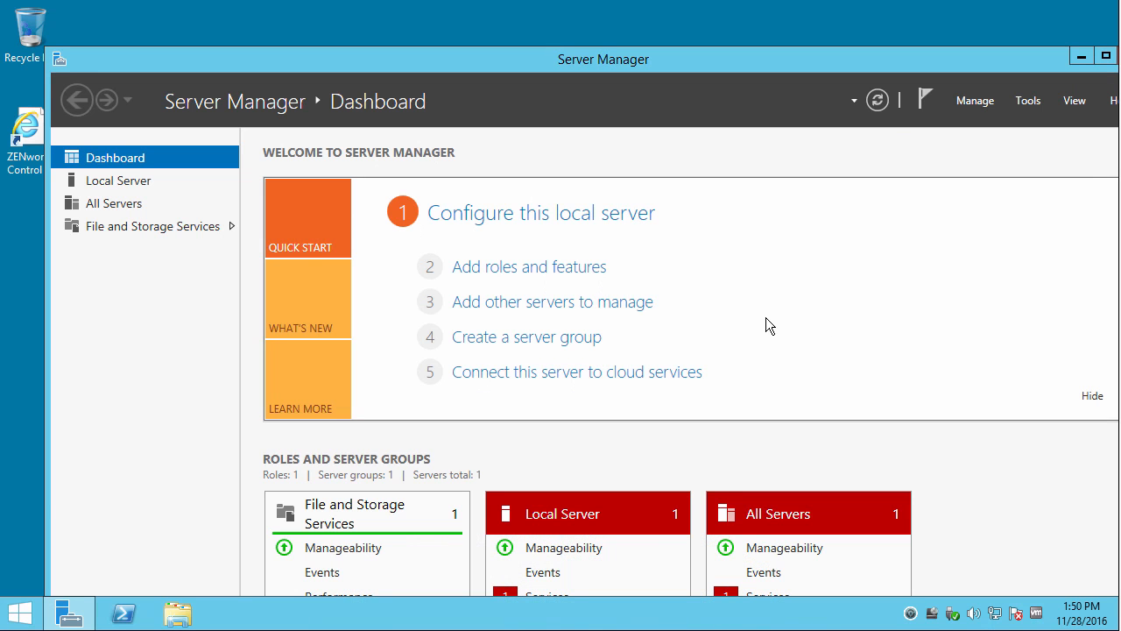
Close Server Manager and sign back in to ZENworks Control Center as Administrator.
left_click(36, 141)
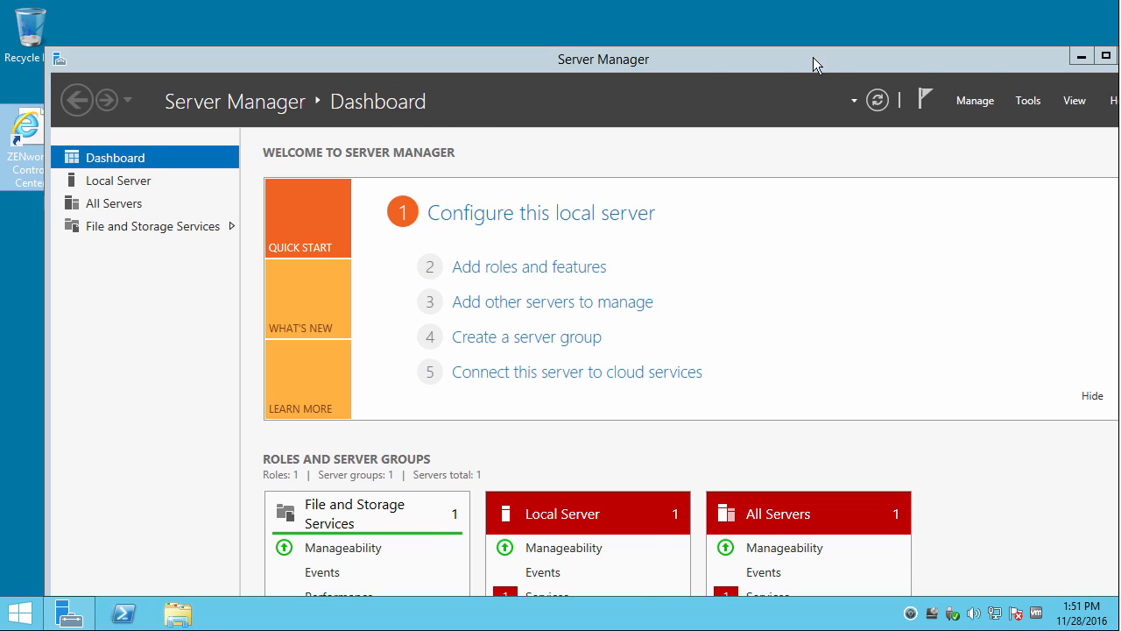
left_click_drag(1058, 61, 1010, 61)
left_click(1104, 56)
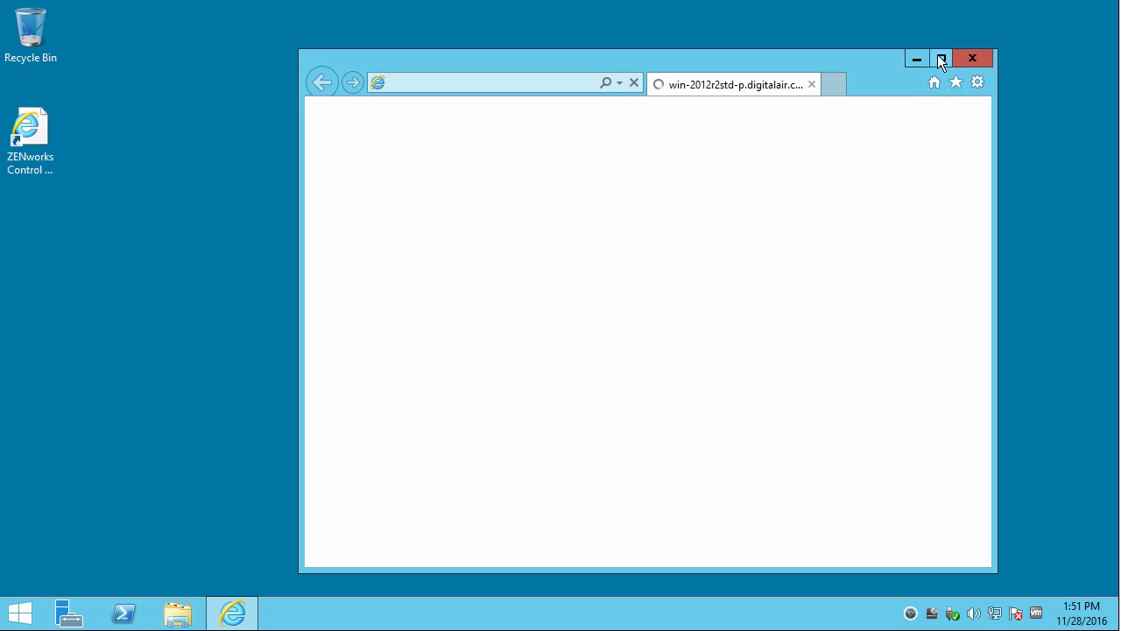
left_click(940, 58)
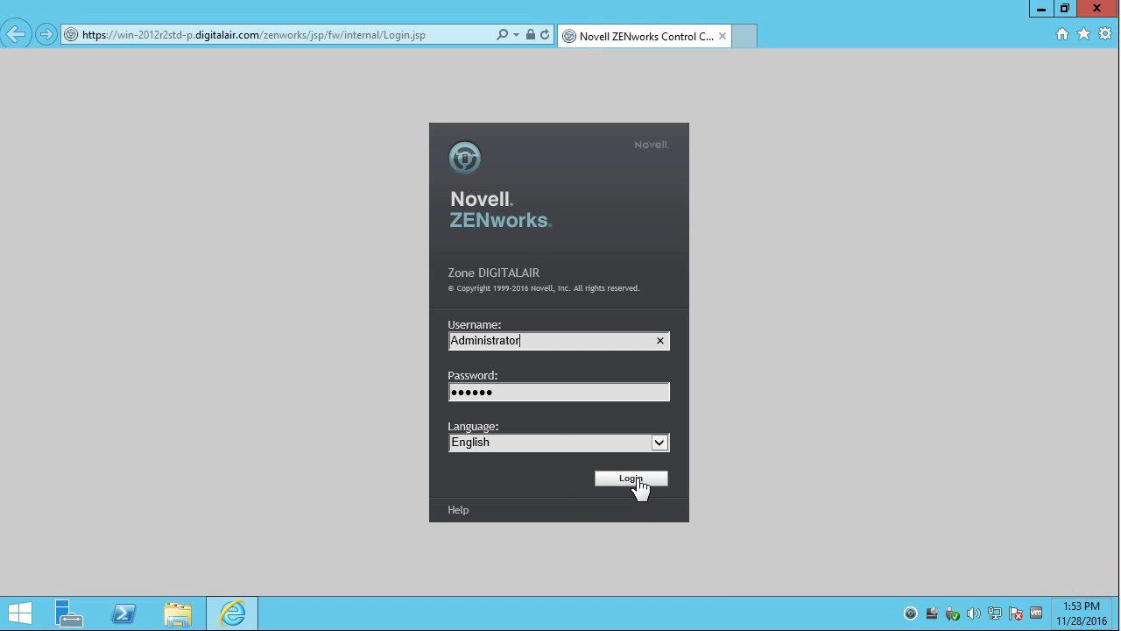
left_click(636, 479)
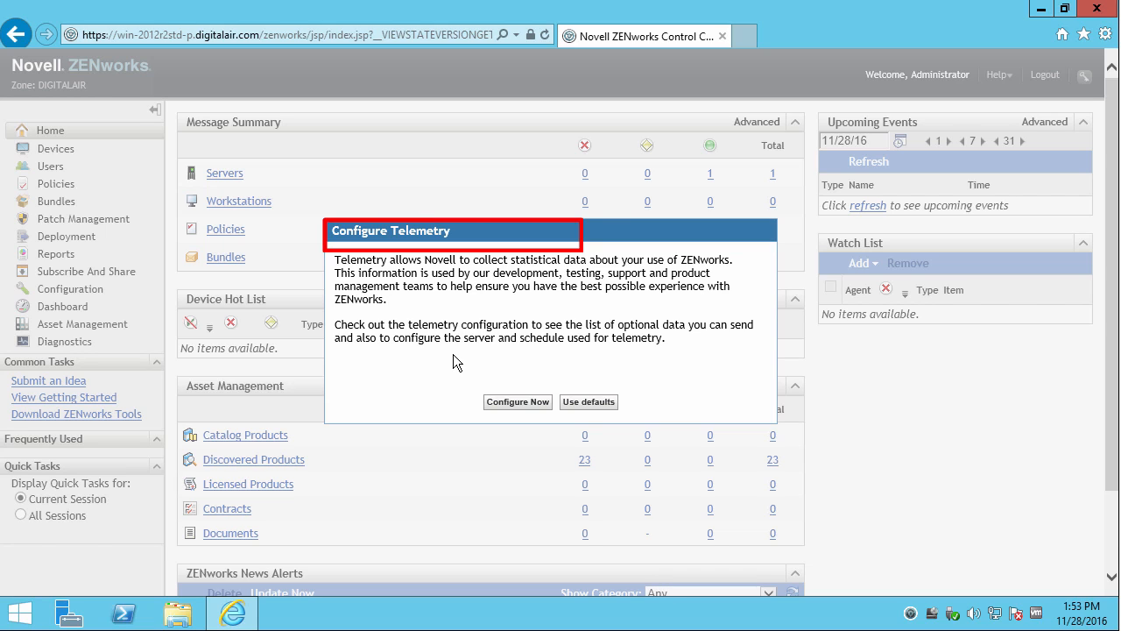
Review the mandatory and optional telemetry data lists, then save the telemetry configuration.
left_click(513, 401)
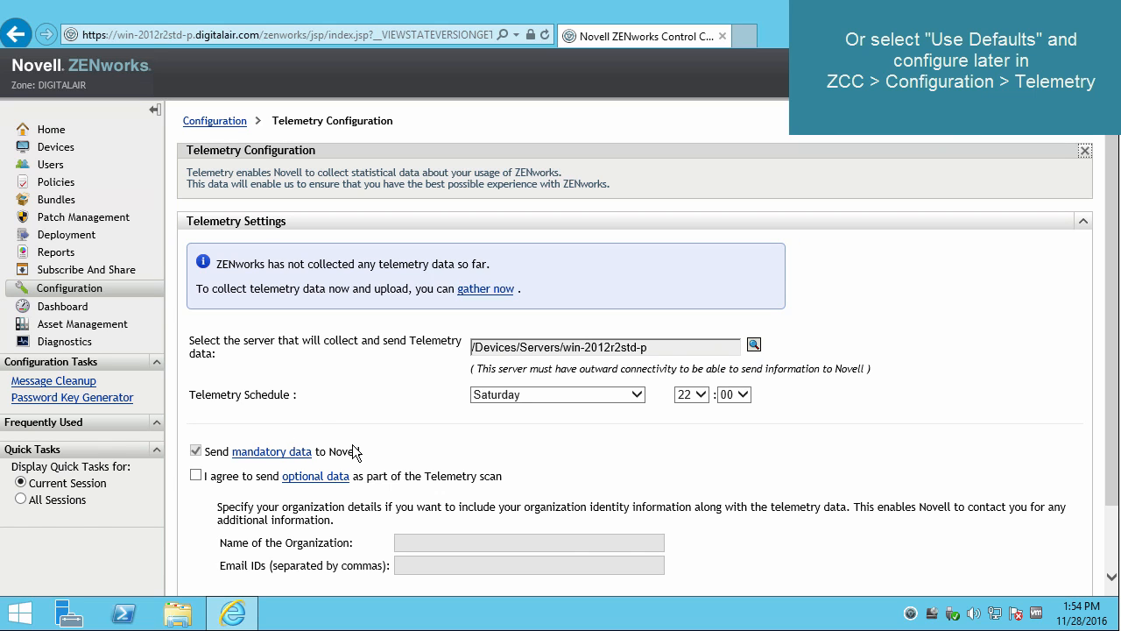
left_click(294, 453)
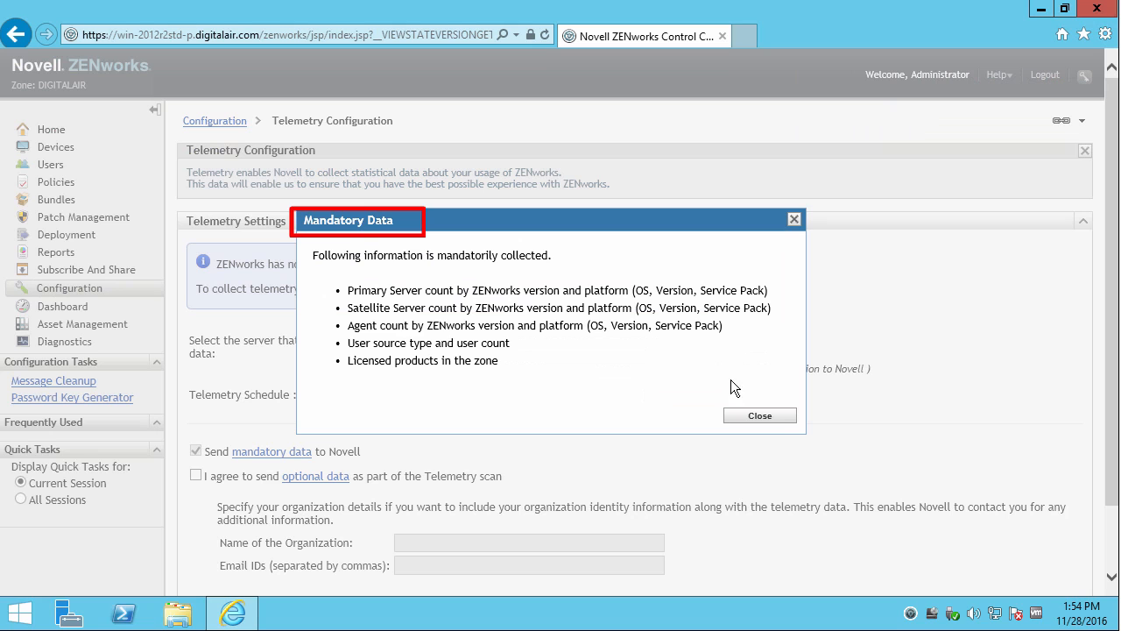
left_click(750, 415)
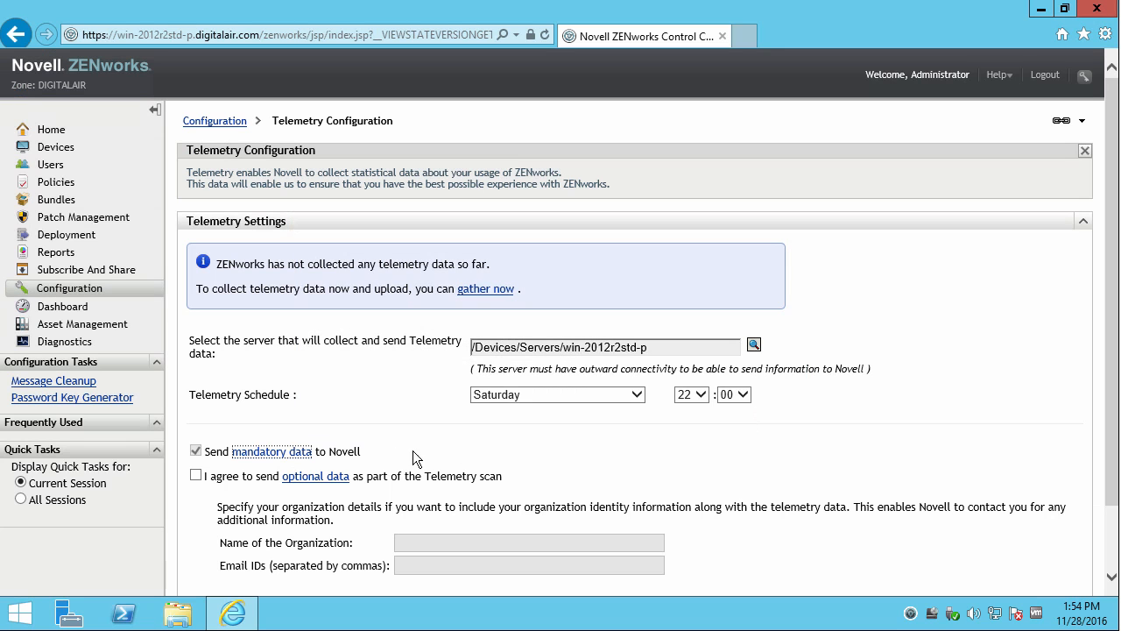
left_click(306, 482)
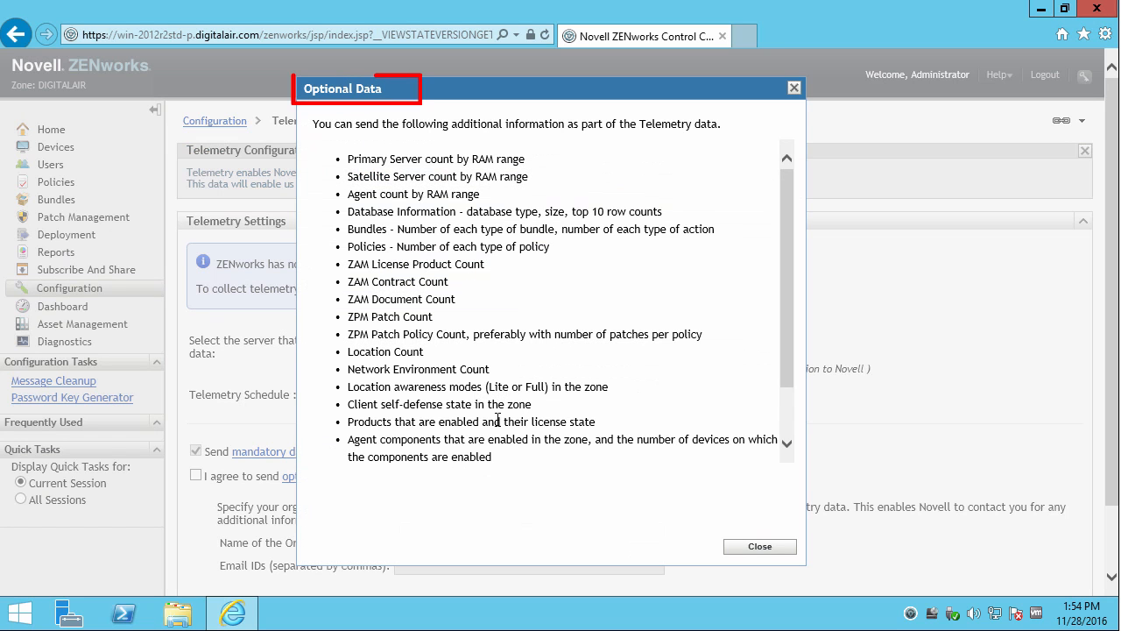
left_click_drag(786, 228, 799, 302)
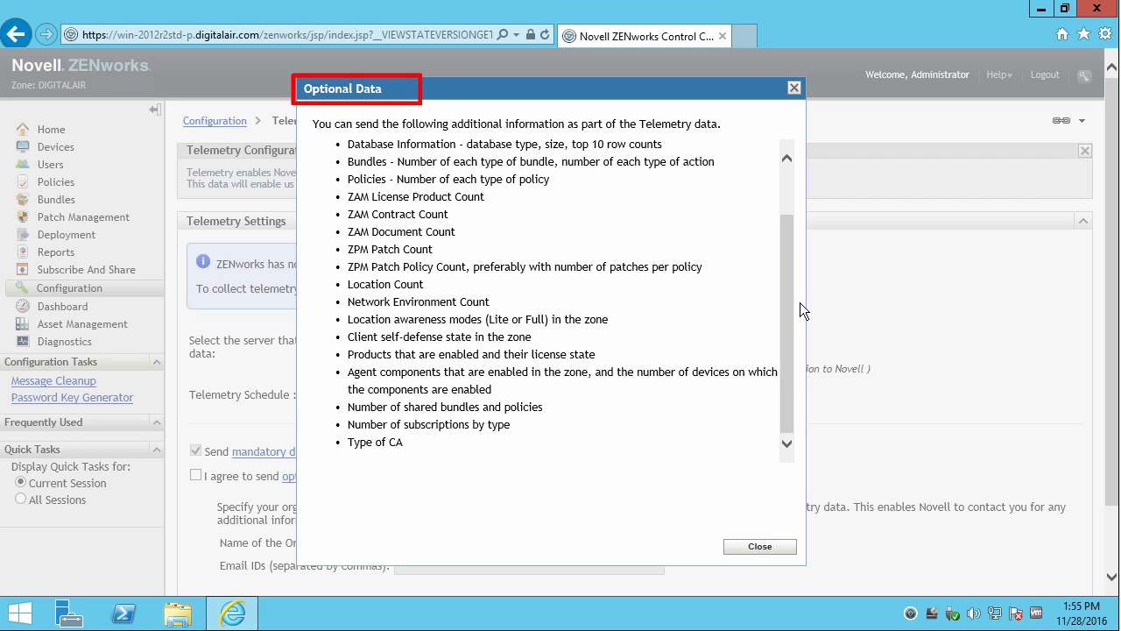
left_click(758, 547)
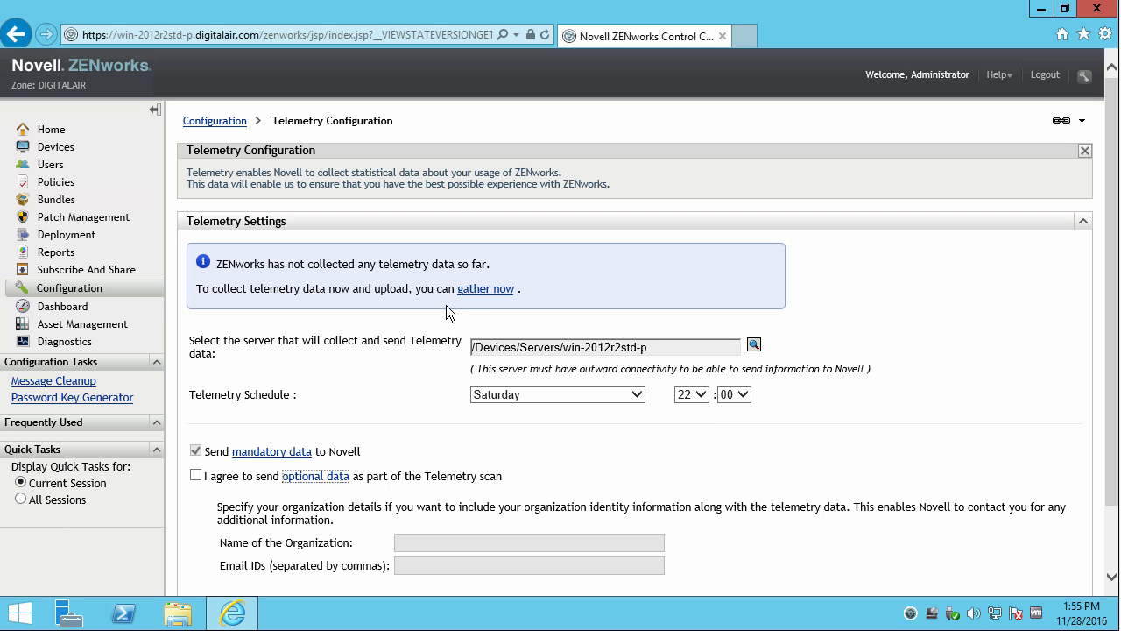
scroll(439, 513, "down", 2)
left_click(217, 571)
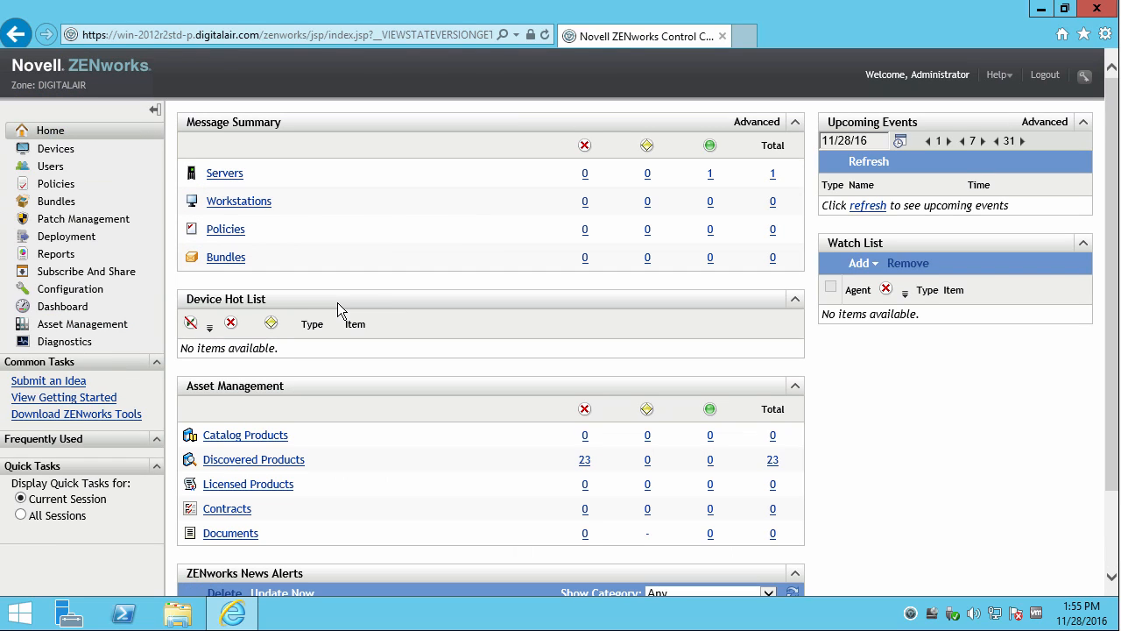
Open Configuration's System Updates tab to see the 11.4.3 update listed as Baselined.
left_click(73, 291)
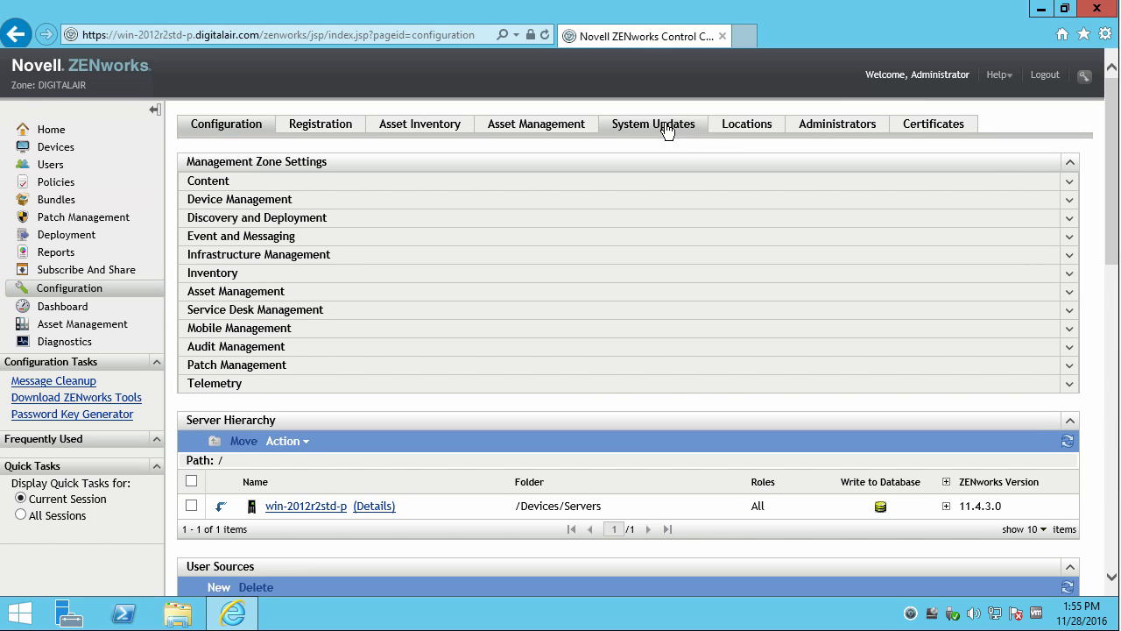
left_click(666, 127)
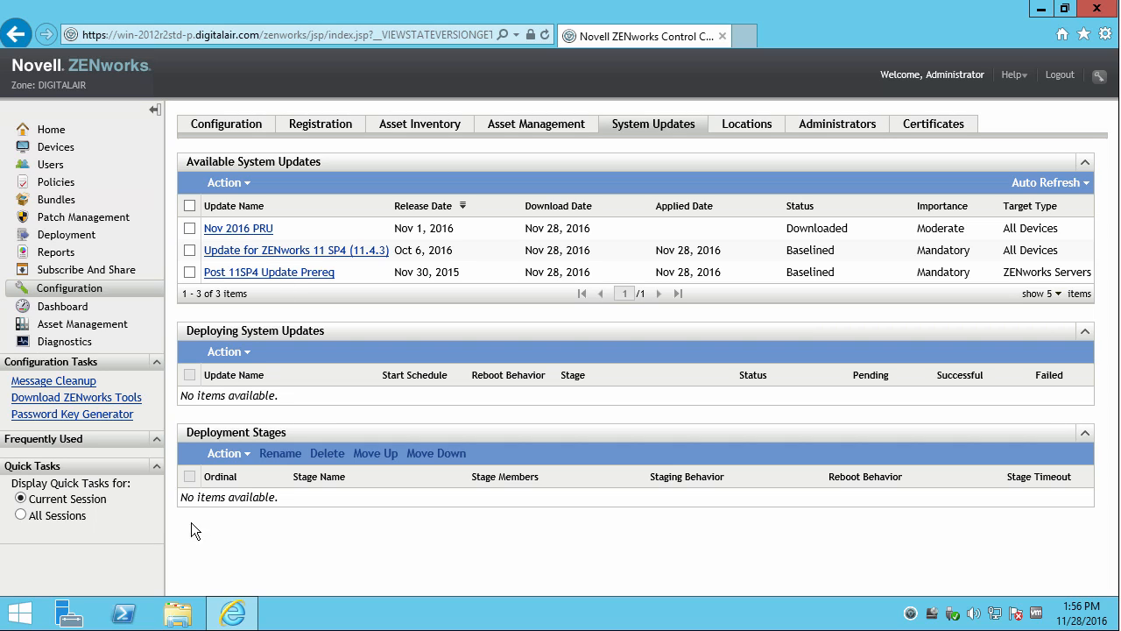
Launch an administrator Command Prompt from the Run box with cmd.
right_click(17, 620)
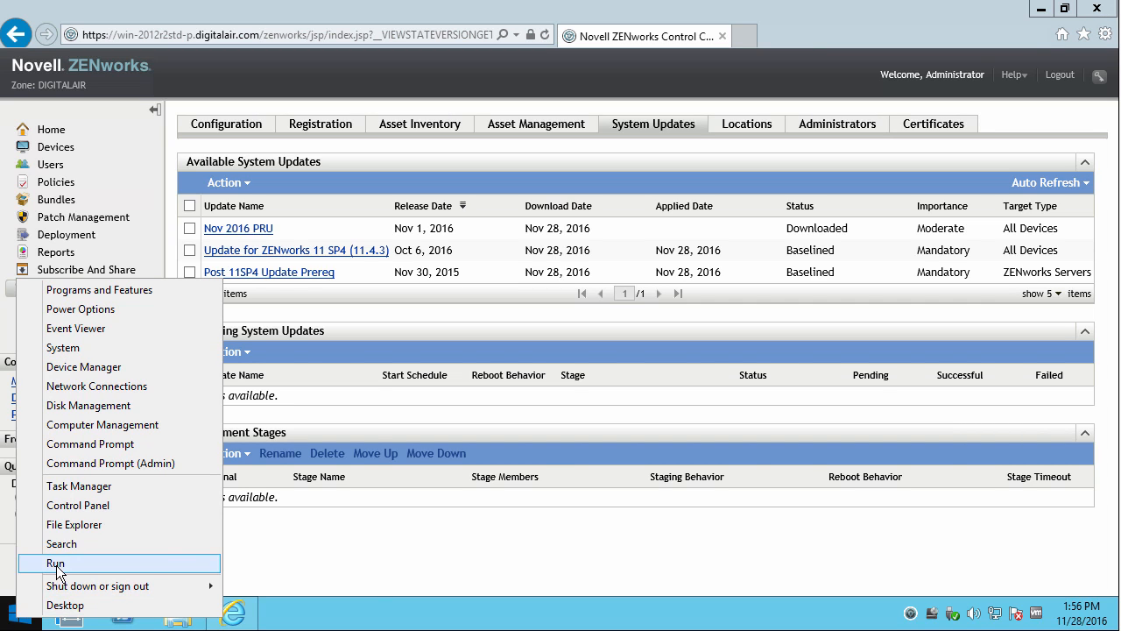
left_click(89, 559)
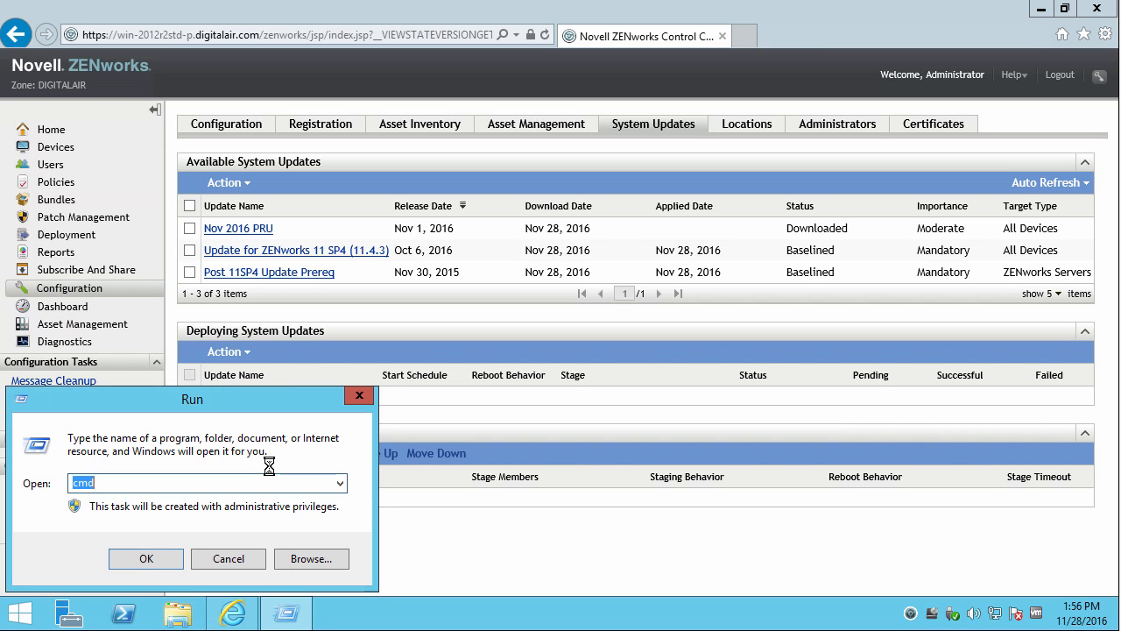
key("Return")
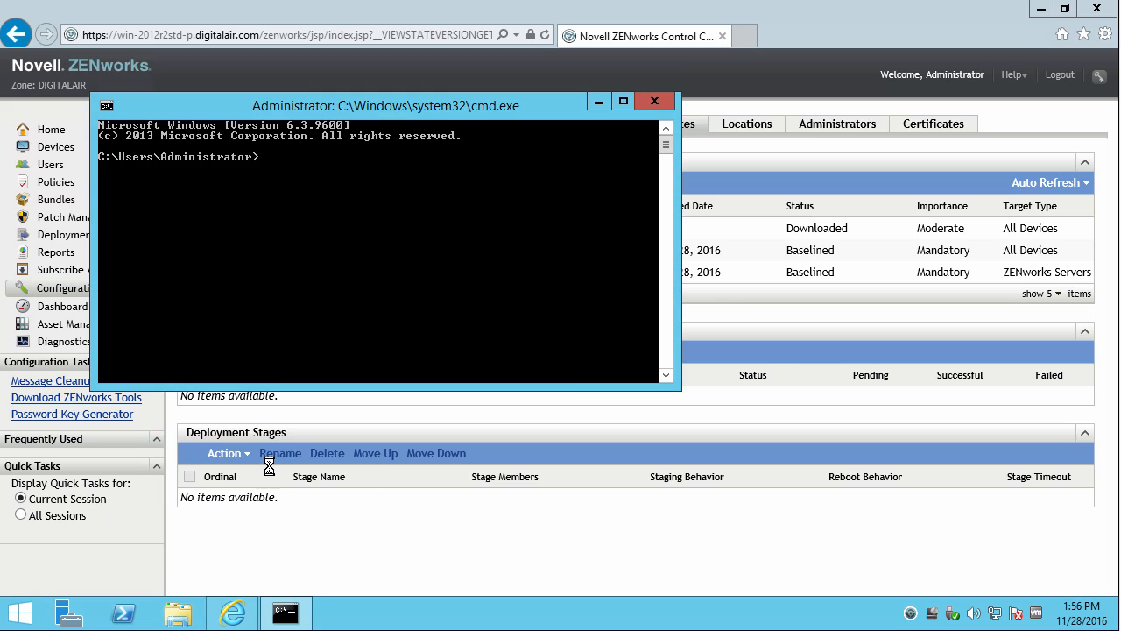
Change into Downloads\ZENworksDiagnosticCenter1143 and run zdc to show its usage help.
type("cd Downloads")
key("Return")
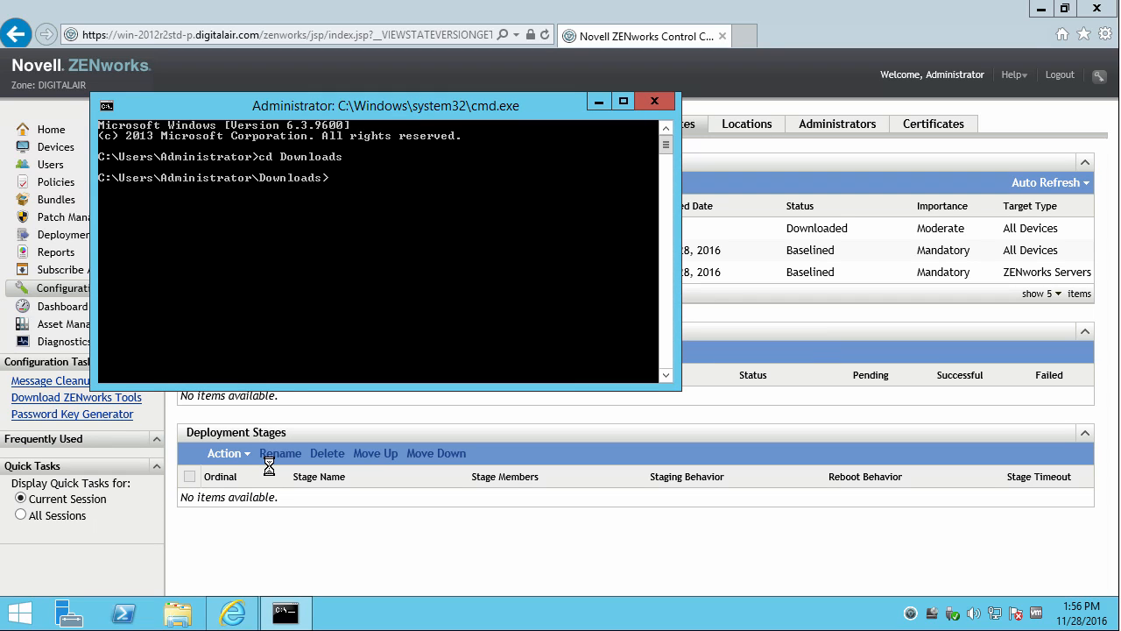
type("dir")
key("Return")
type("cd ZEN")
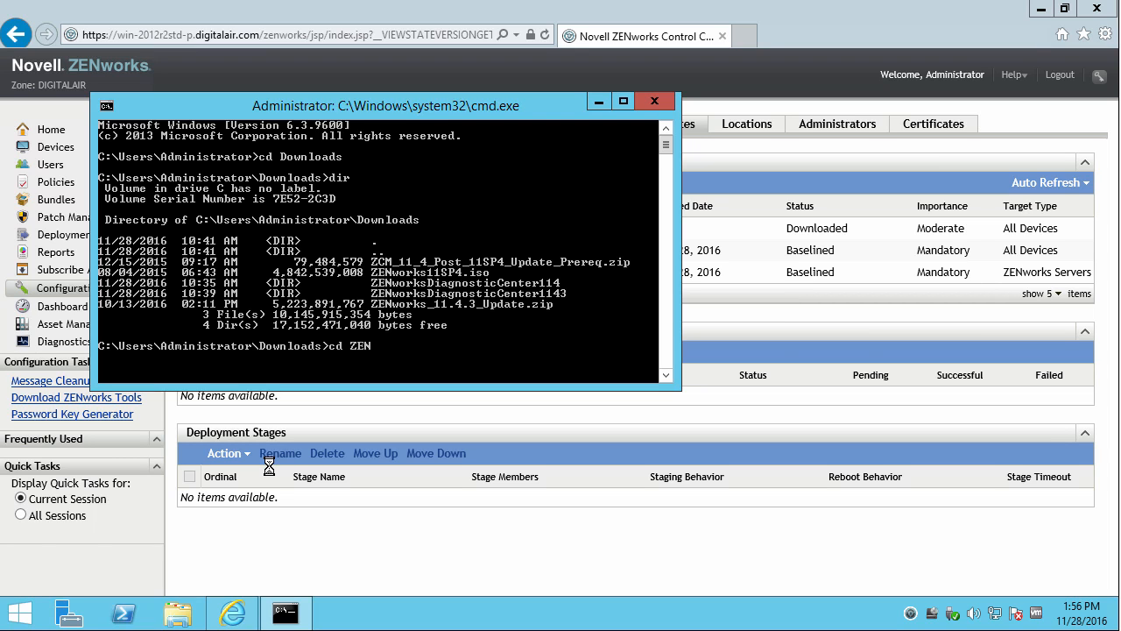
type("worksDiagnosticCenter1143")
key("Return")
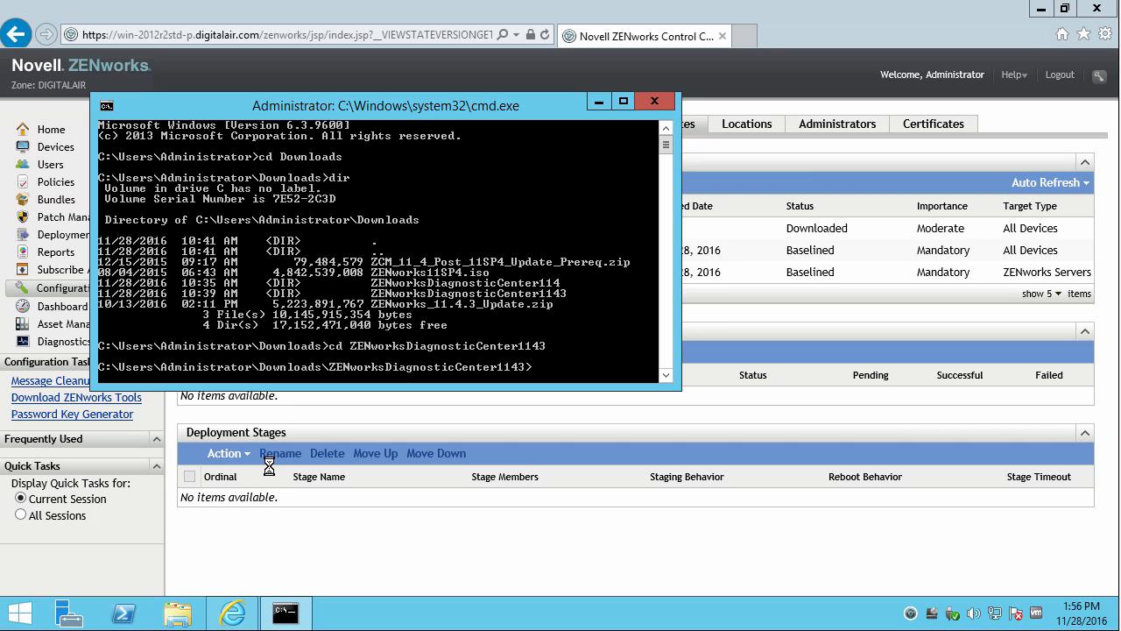
type("zdc")
key("Return")
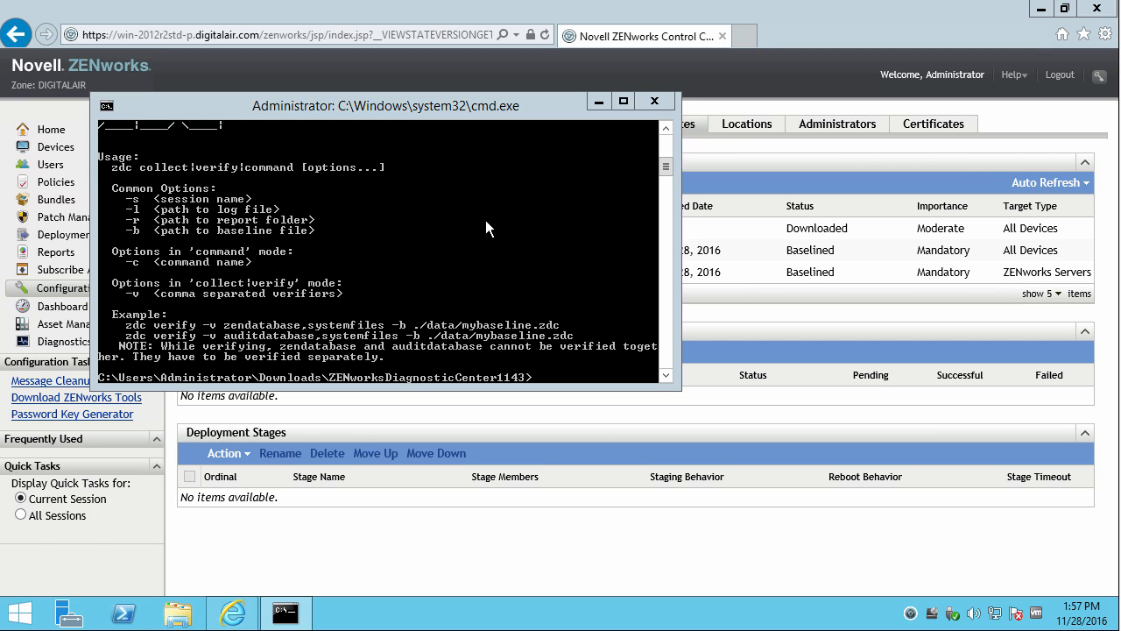
Browse File Explorer to Downloads\ZENworksDiagnosticCenter1143\data, showing zcm_11.4.3.zdc beside the console.
left_click_drag(471, 105, 434, 50)
left_click(178, 613)
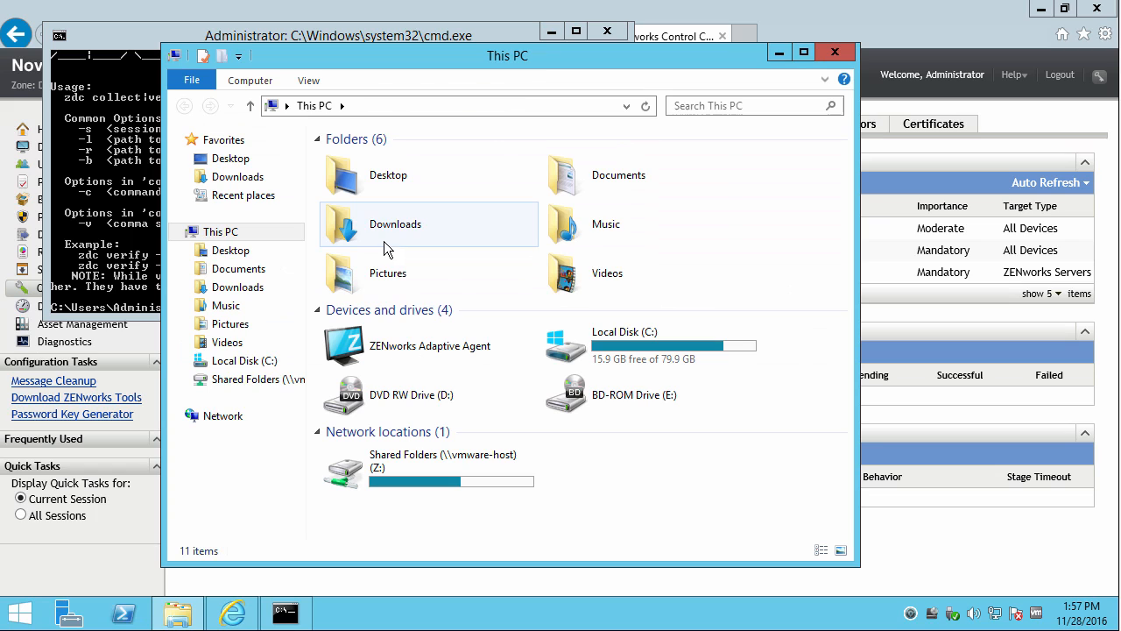
left_click(253, 286)
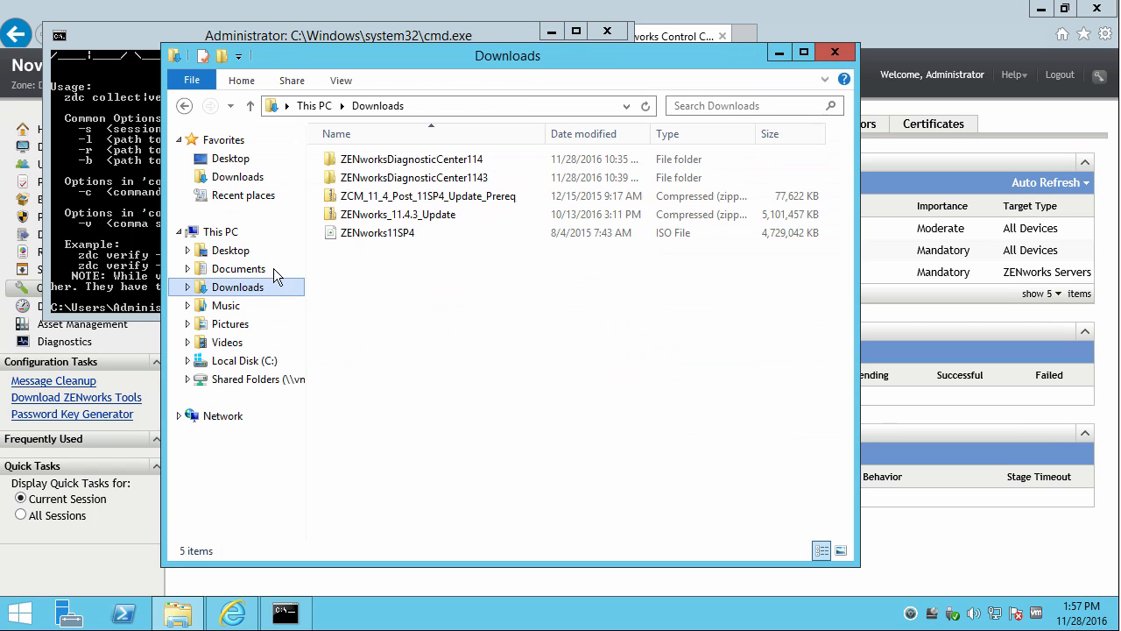
left_click(386, 181)
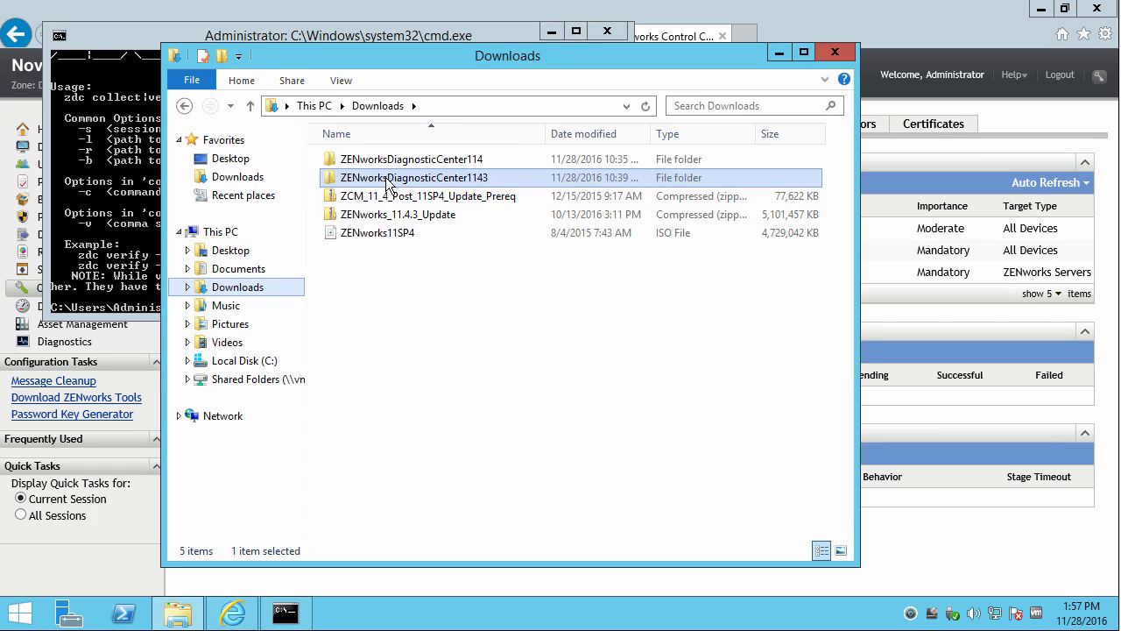
double_click(387, 180)
left_click(361, 177)
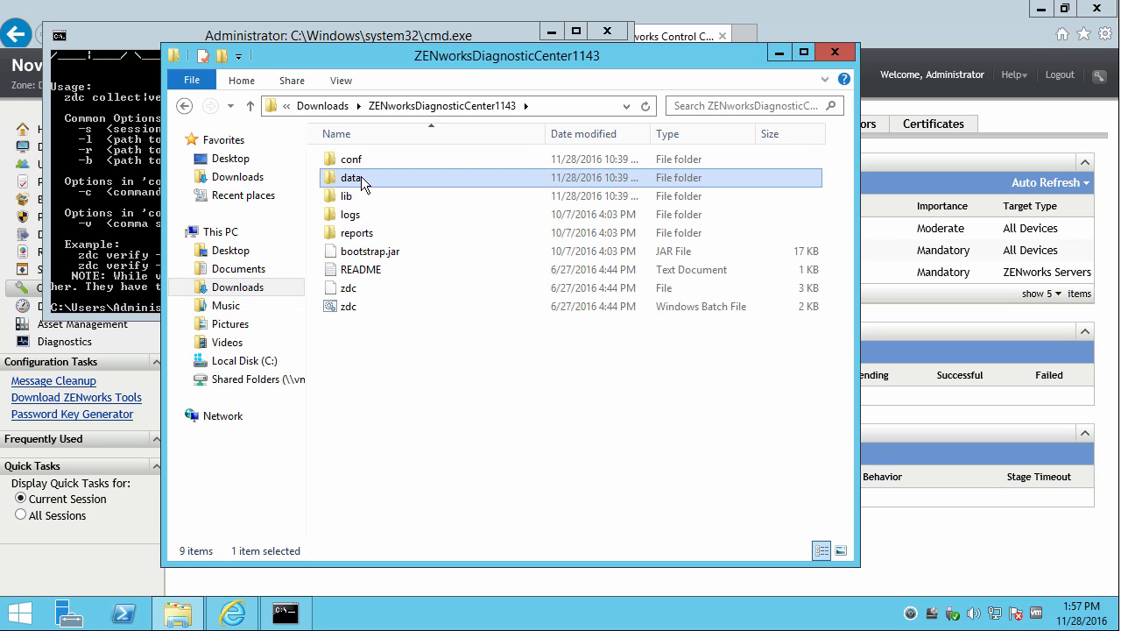
double_click(361, 177)
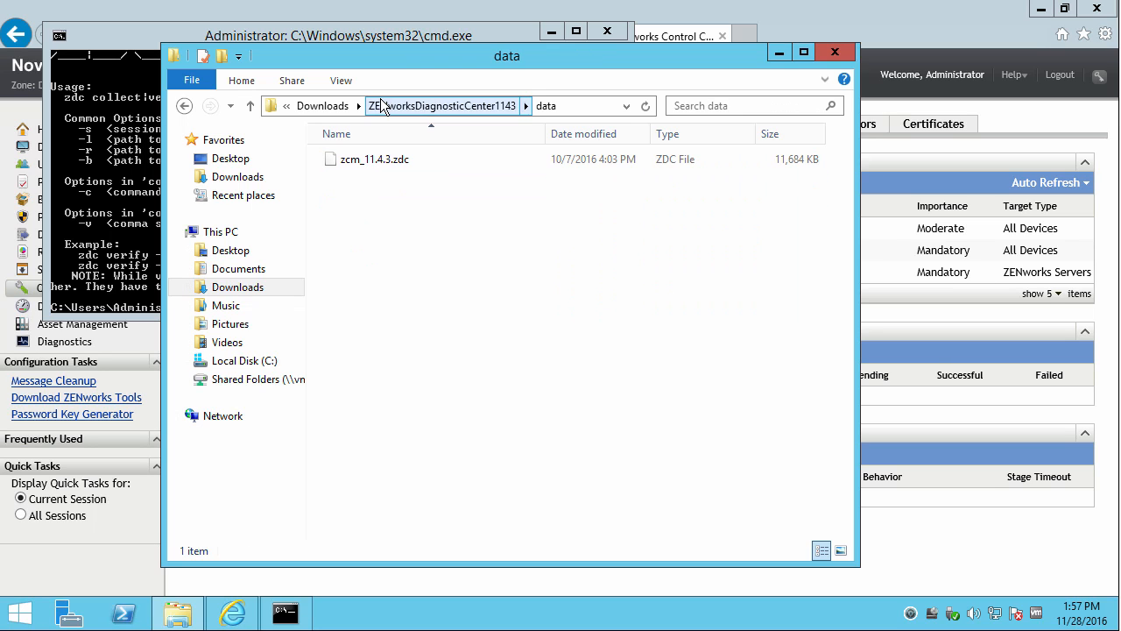
left_click_drag(395, 55, 515, 342)
left_click(302, 260)
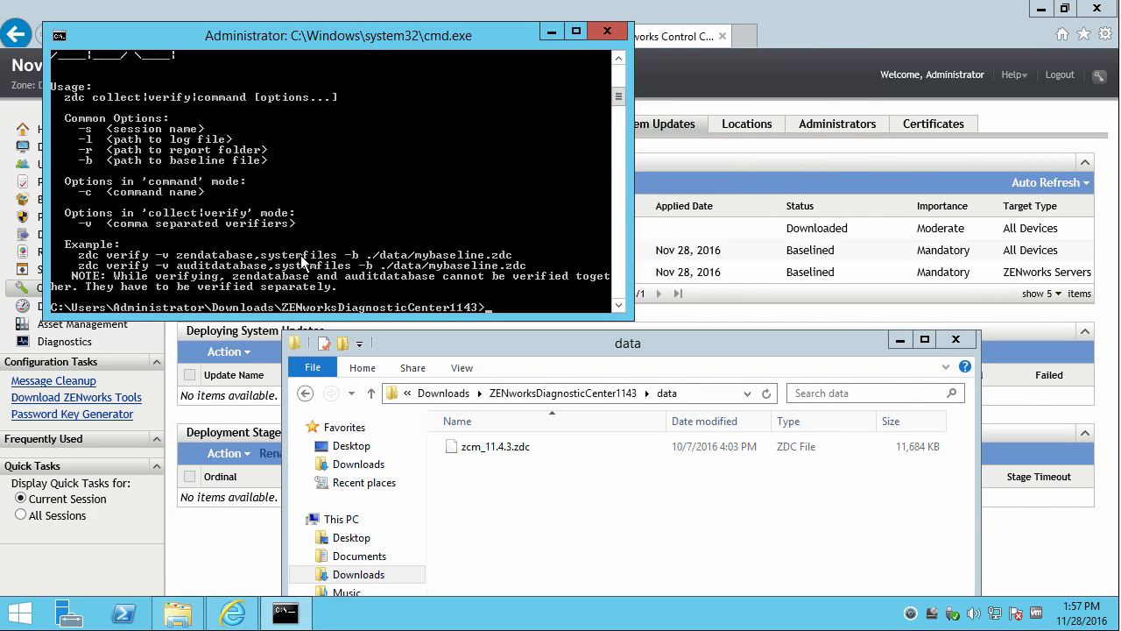
Run zdc verify -v zendatabase,systemfiles -b ./data/zcm_11.4.3.zdc against the 11.4.3 baseline.
type("zdc verify -v zendatabase,systemfiles")
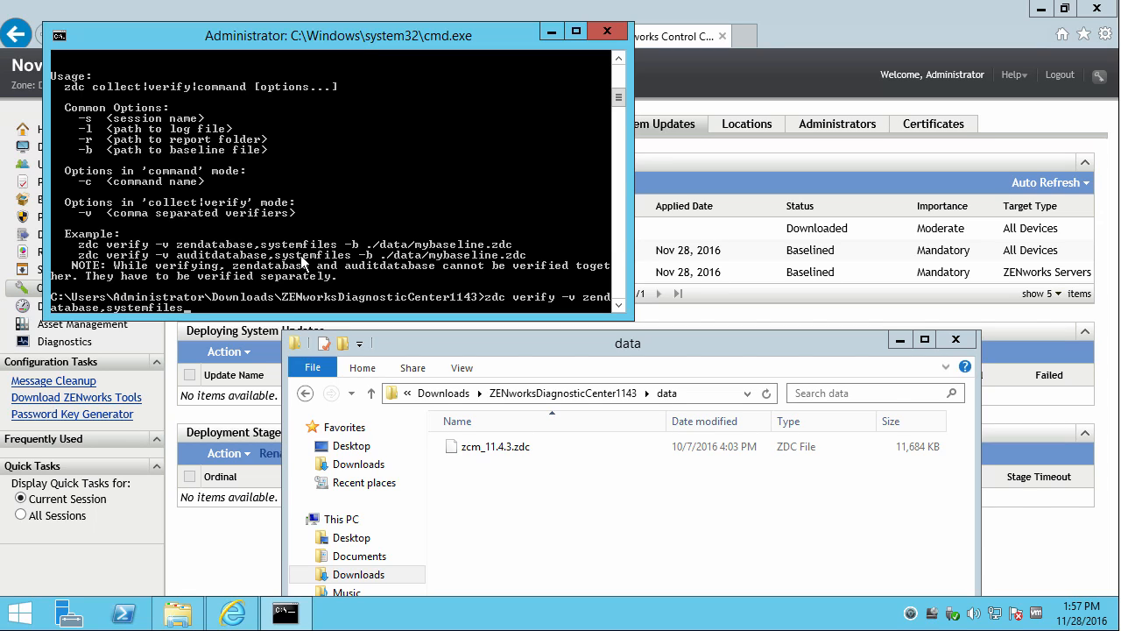
type(" -b /")
key("BackSpace")
type("data/zcm_11.4.3.zdc")
key("Return")
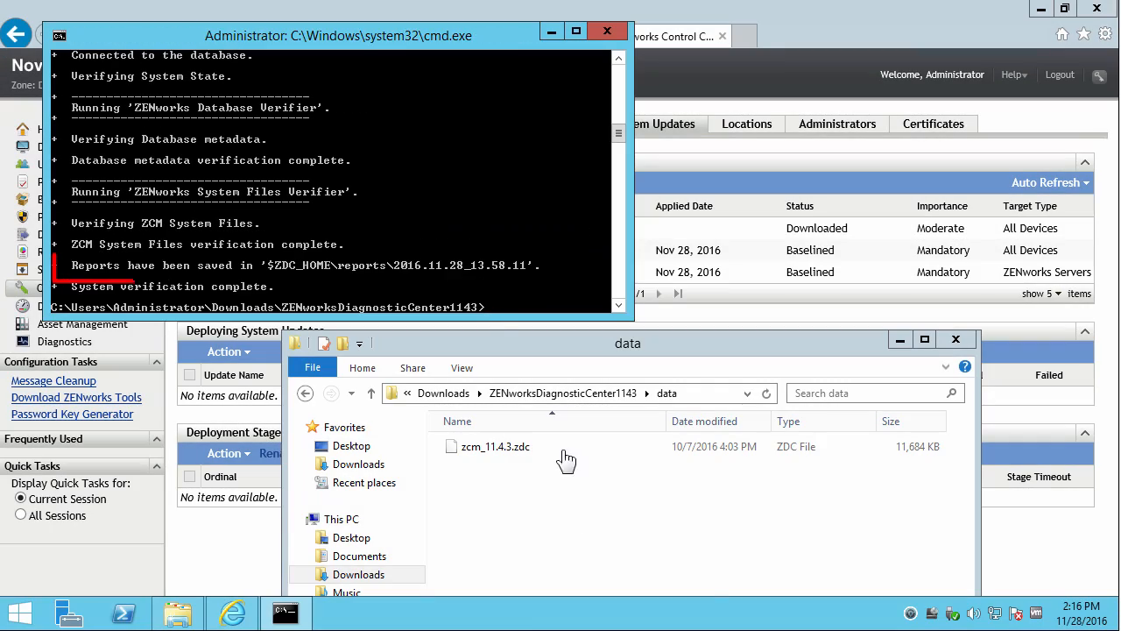
Open the index page from reports\2016.11.28_13.58.11 in the browser.
left_click(536, 396)
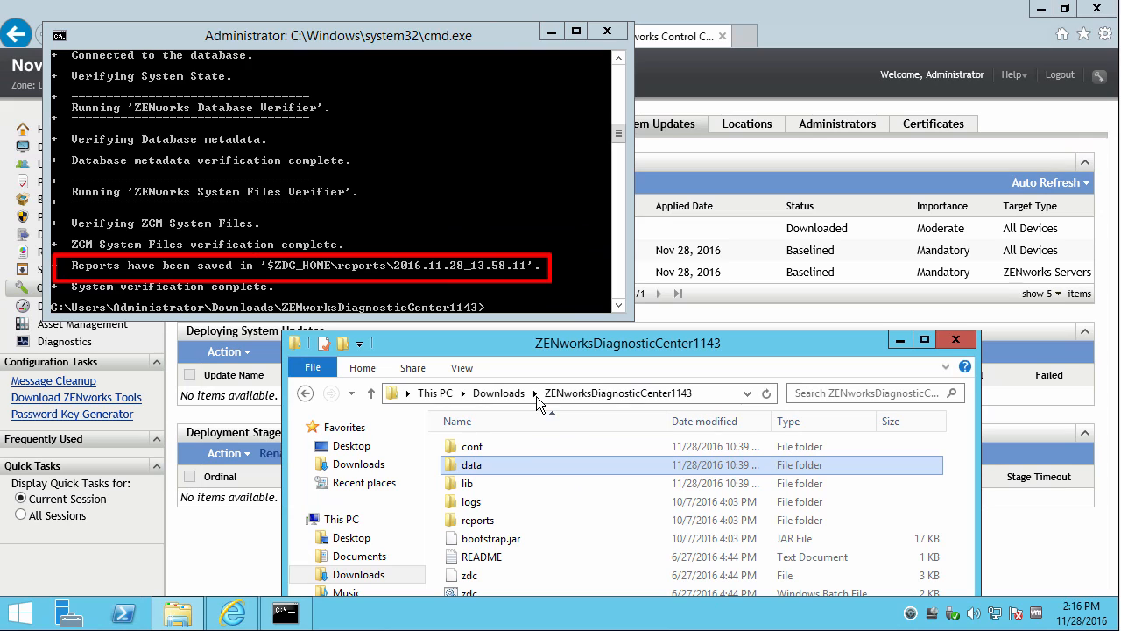
double_click(485, 520)
double_click(495, 448)
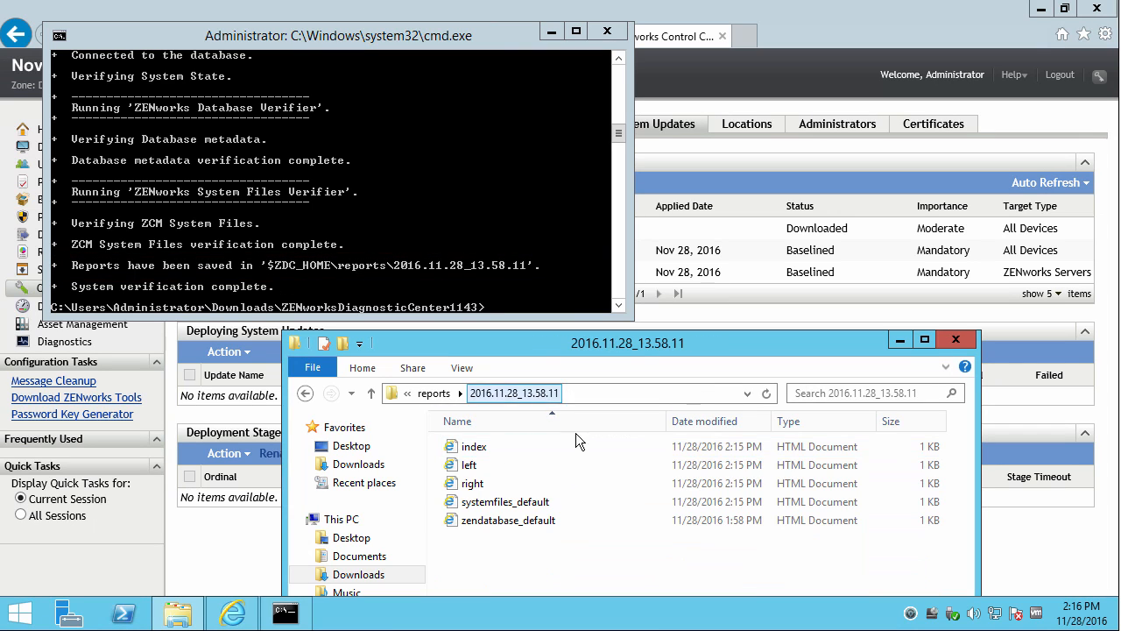
left_click(478, 440)
double_click(478, 444)
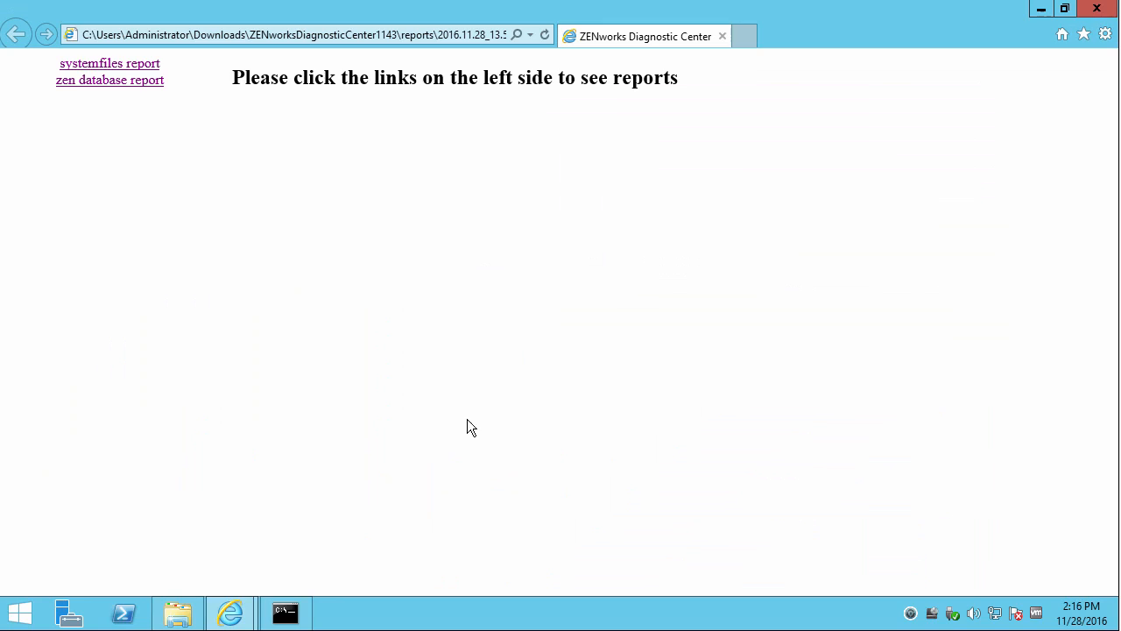
View the system files and ZEN database verification reports, then close the report browser.
left_click(103, 66)
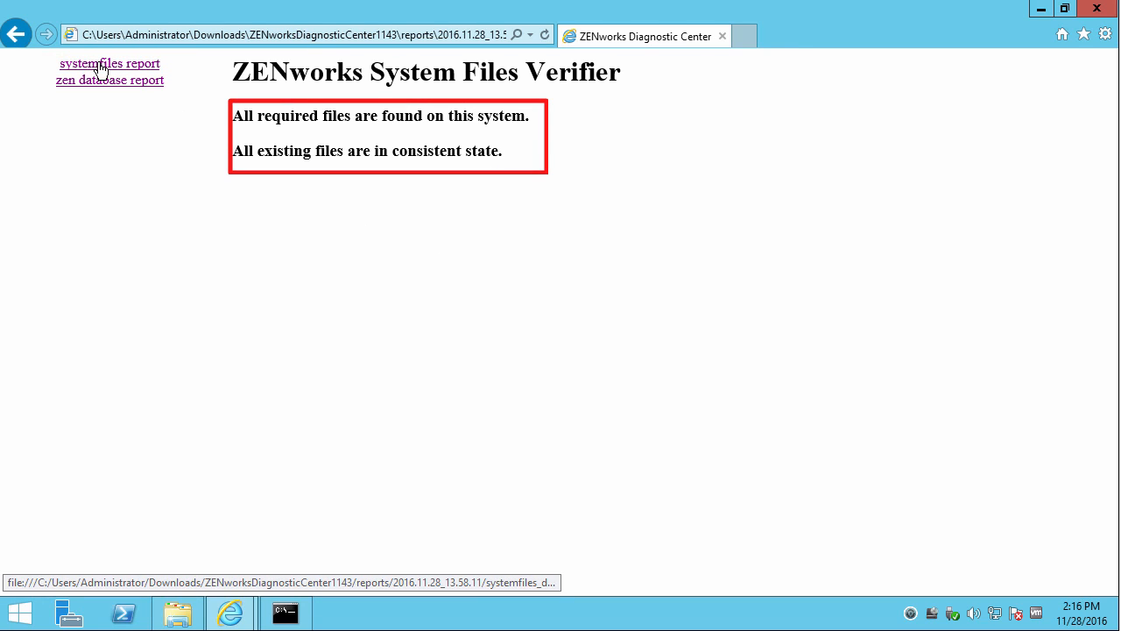
left_click(103, 85)
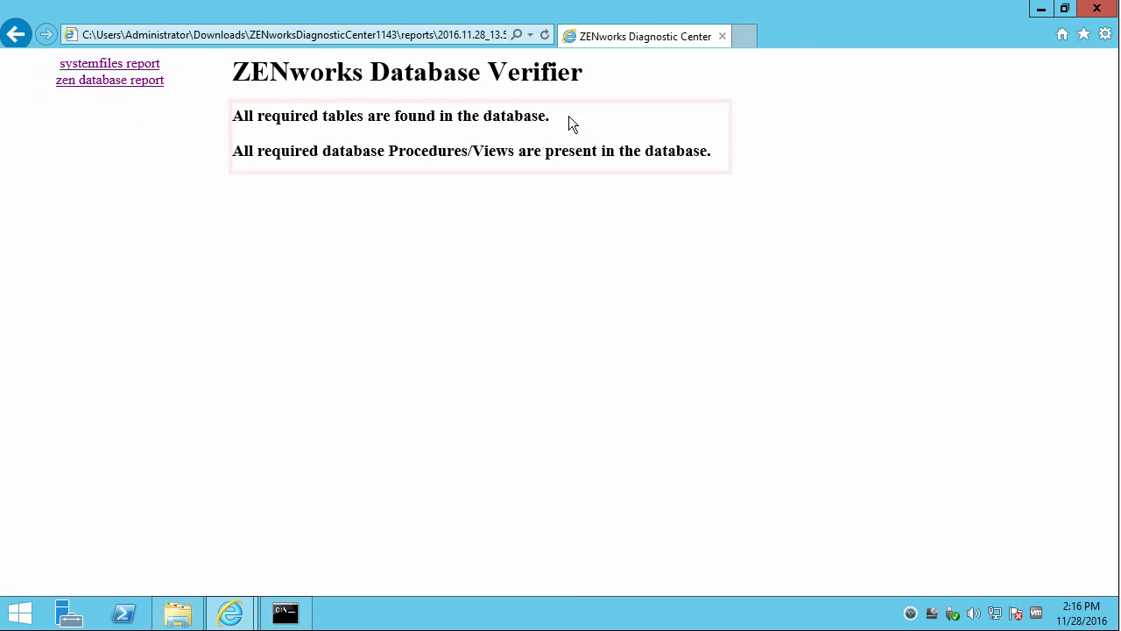
left_click(1095, 9)
left_click(777, 151)
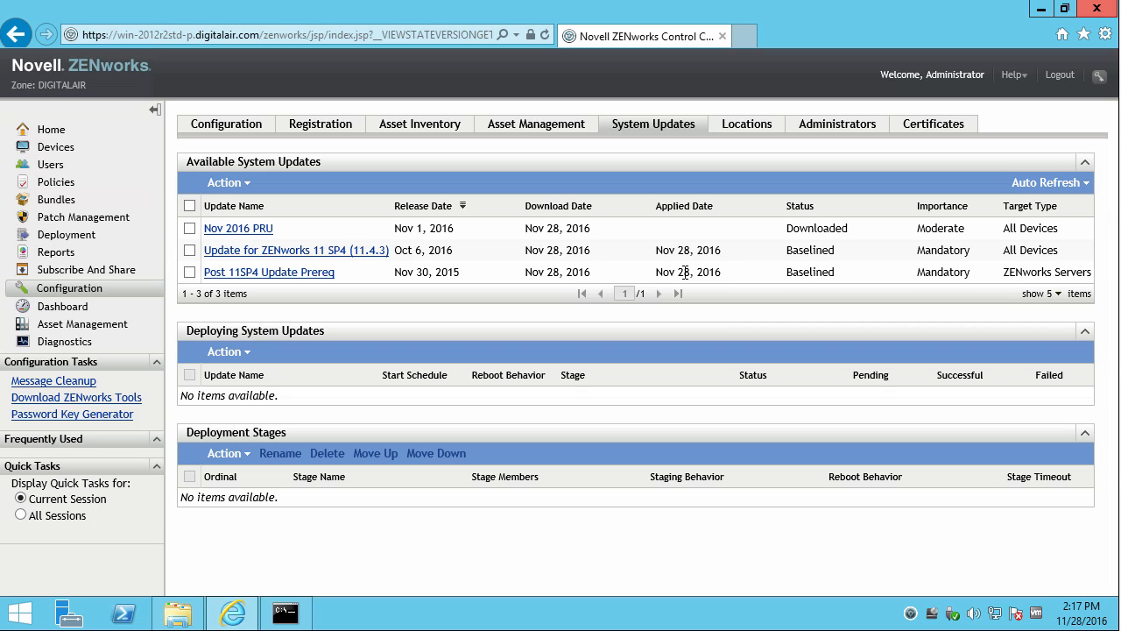
left_click_drag(88, 84, 35, 84)
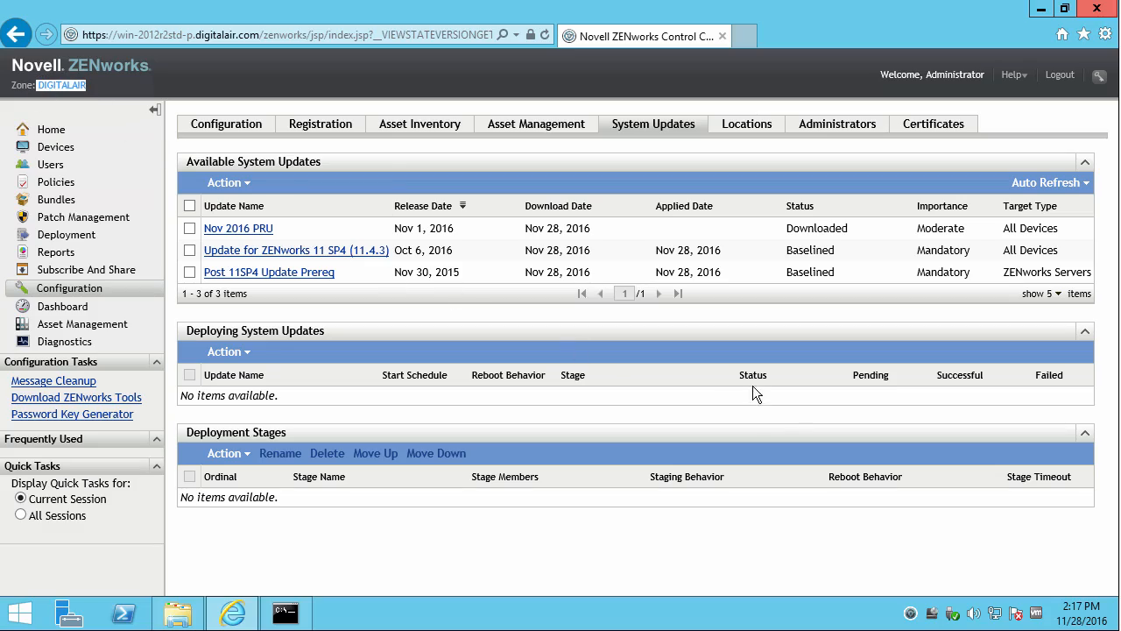